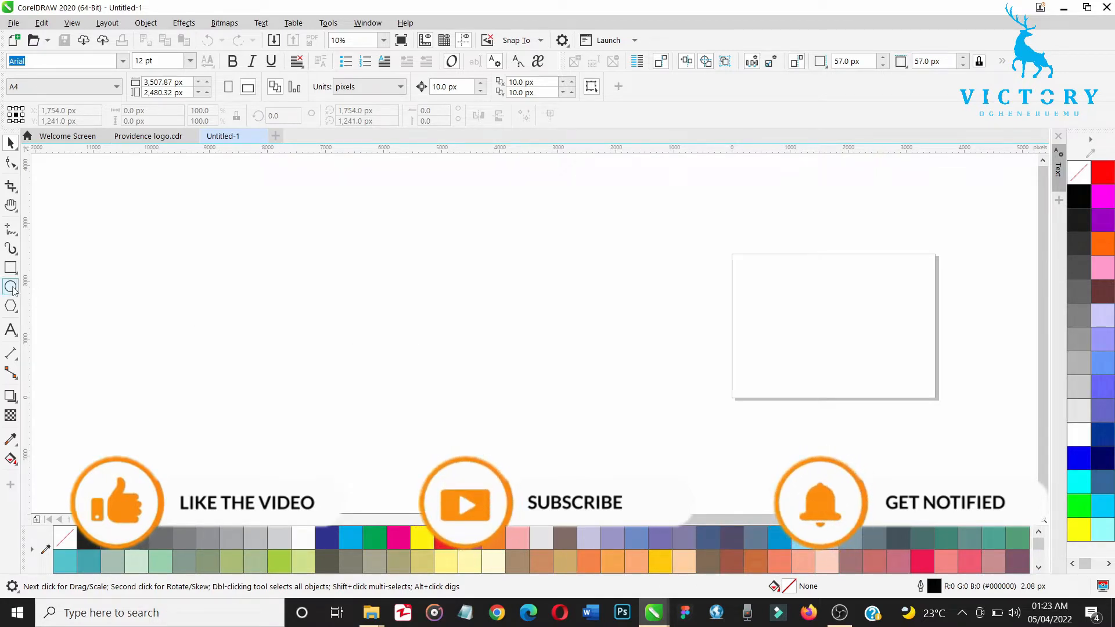
Step: Add the artistic text PACIFY, enlarge it to about 3,812 px wide, and place it just above and left of the page
left_click(11, 330)
left_click(289, 292)
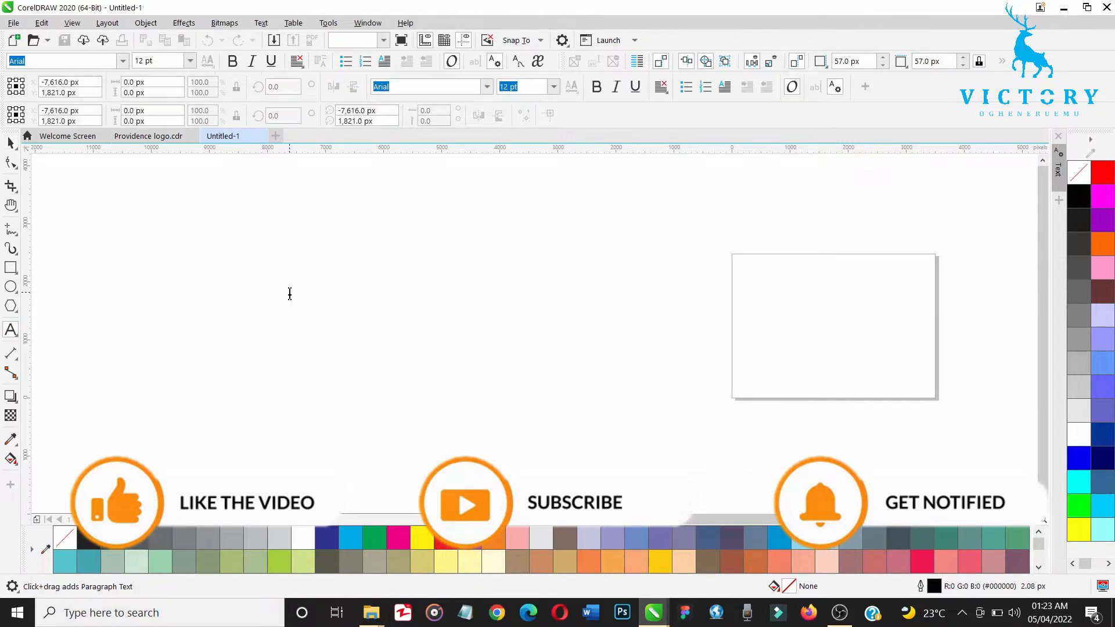
type("PACIFY")
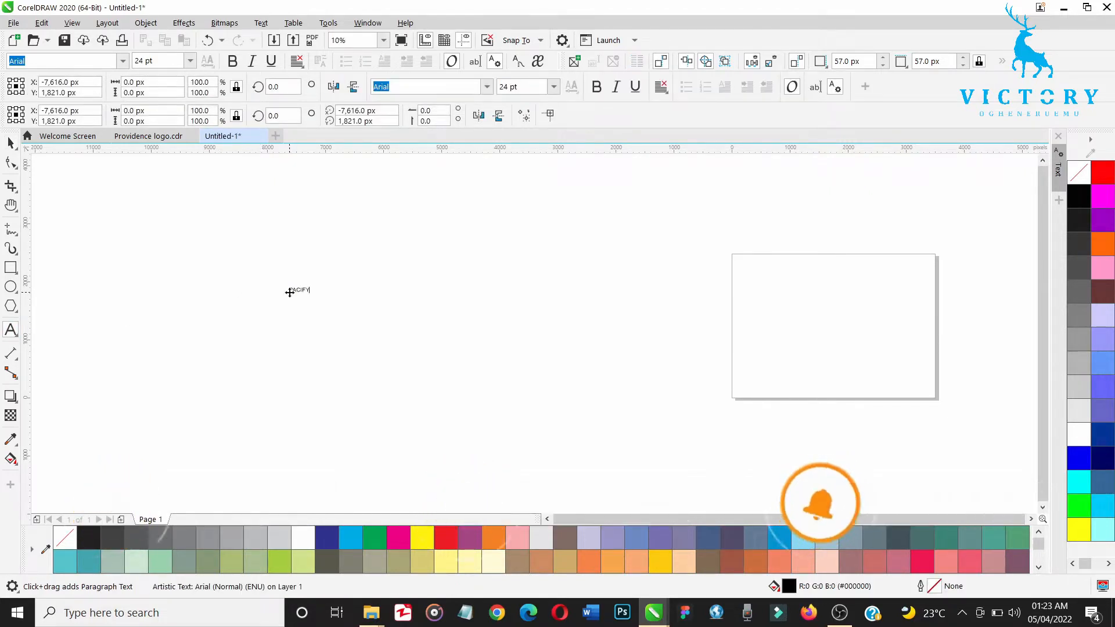
key("ctrl+space")
left_click_drag(312, 295, 512, 376)
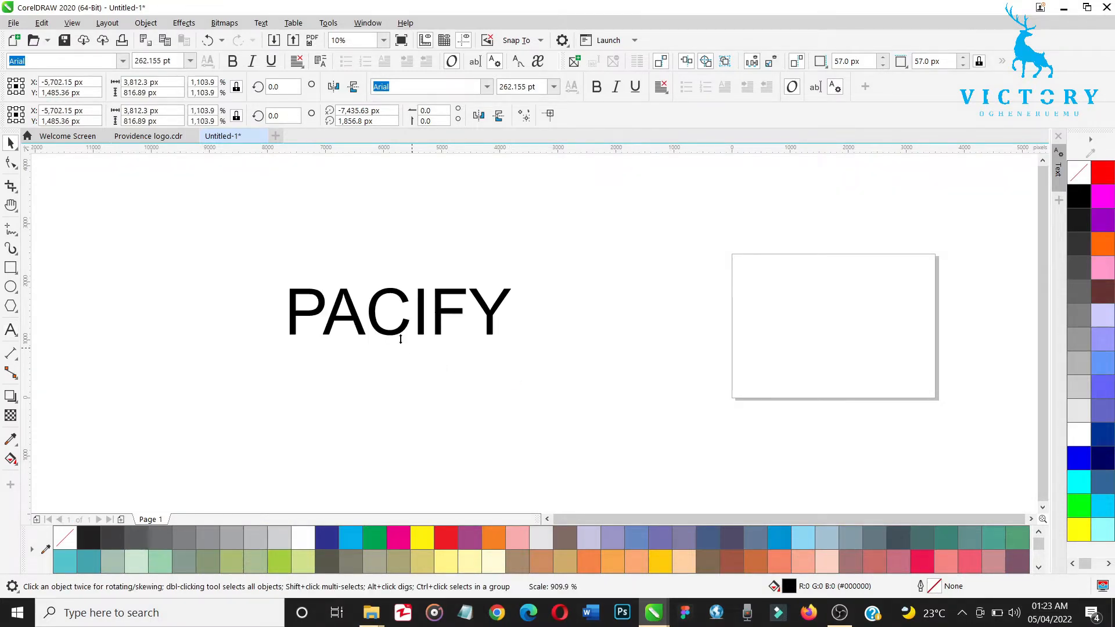
left_click_drag(399, 313, 607, 231)
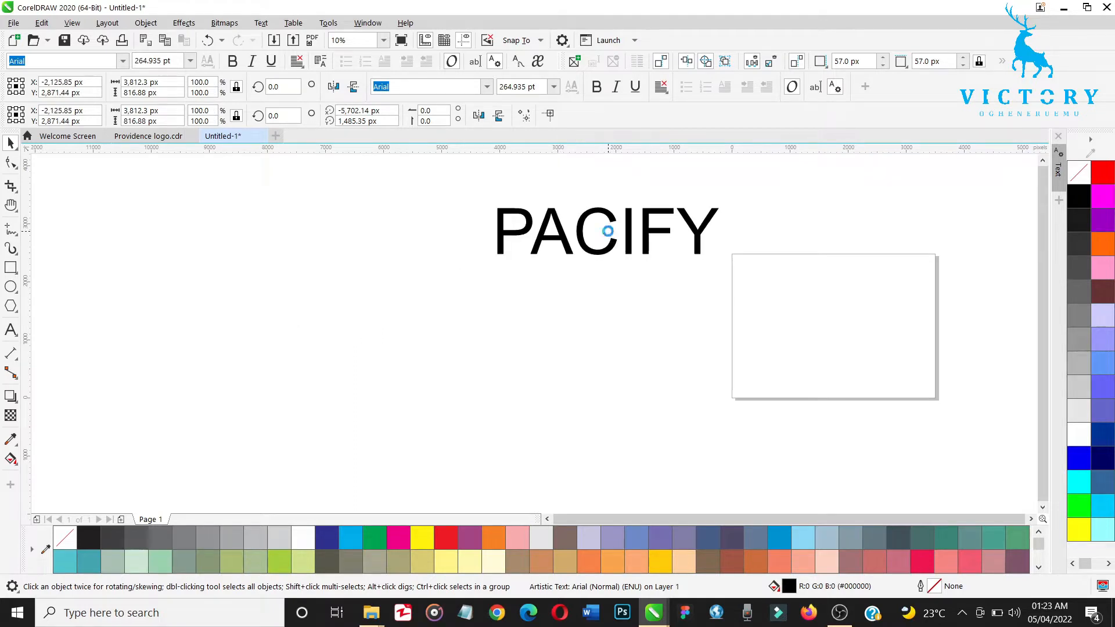
left_click(508, 352)
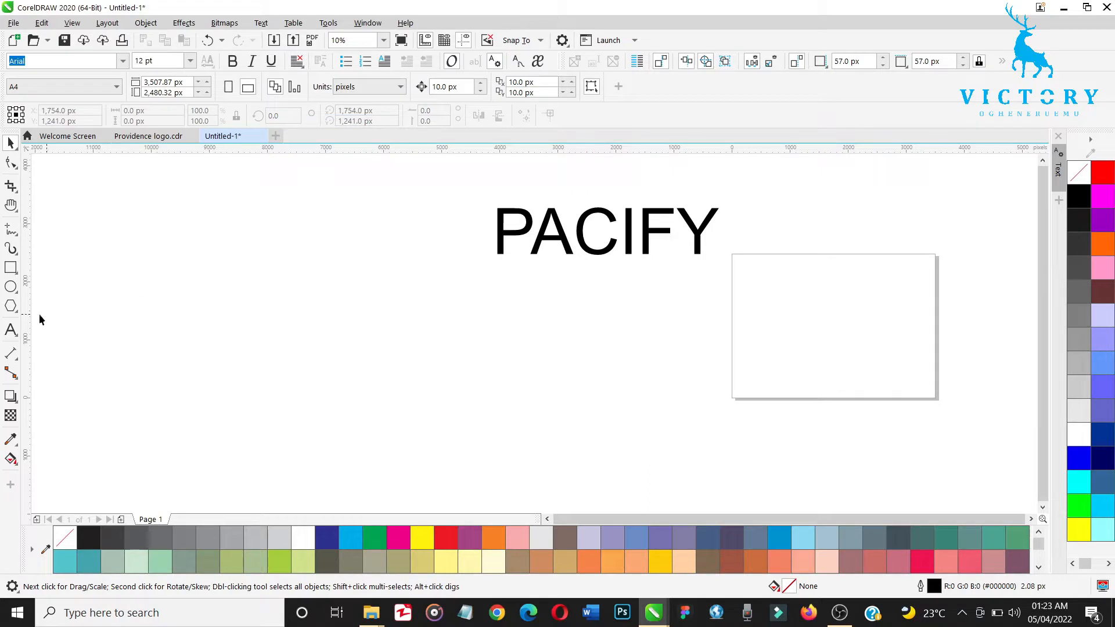
Step: Draw a circle in the empty area below and left of the PACIFY text and set its size to 500 px
left_click(10, 287)
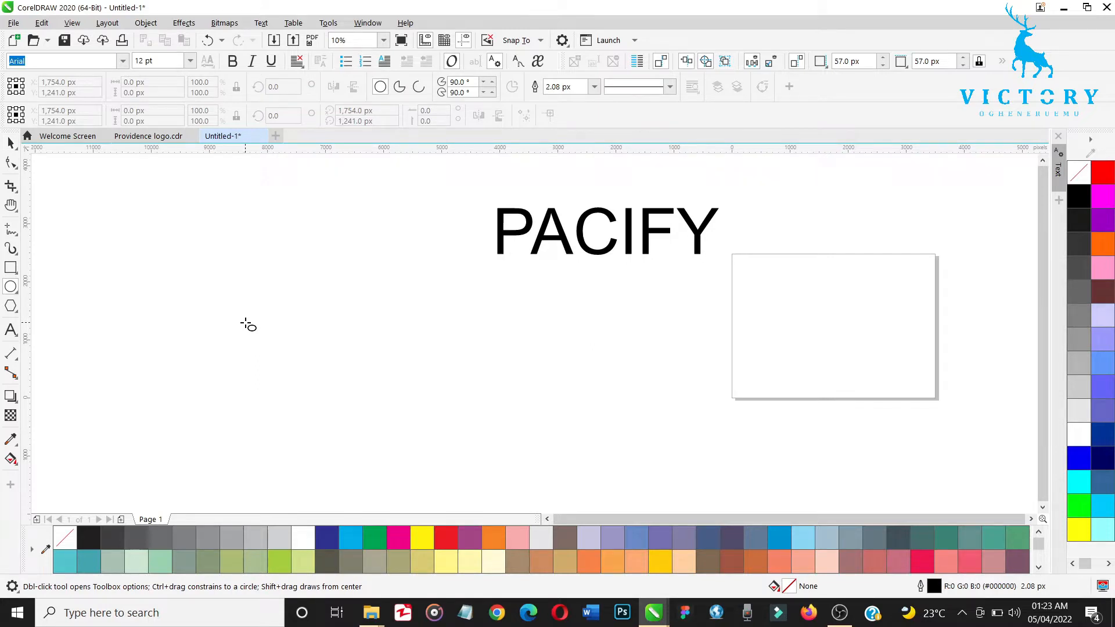
left_click_drag(244, 323, 314, 376)
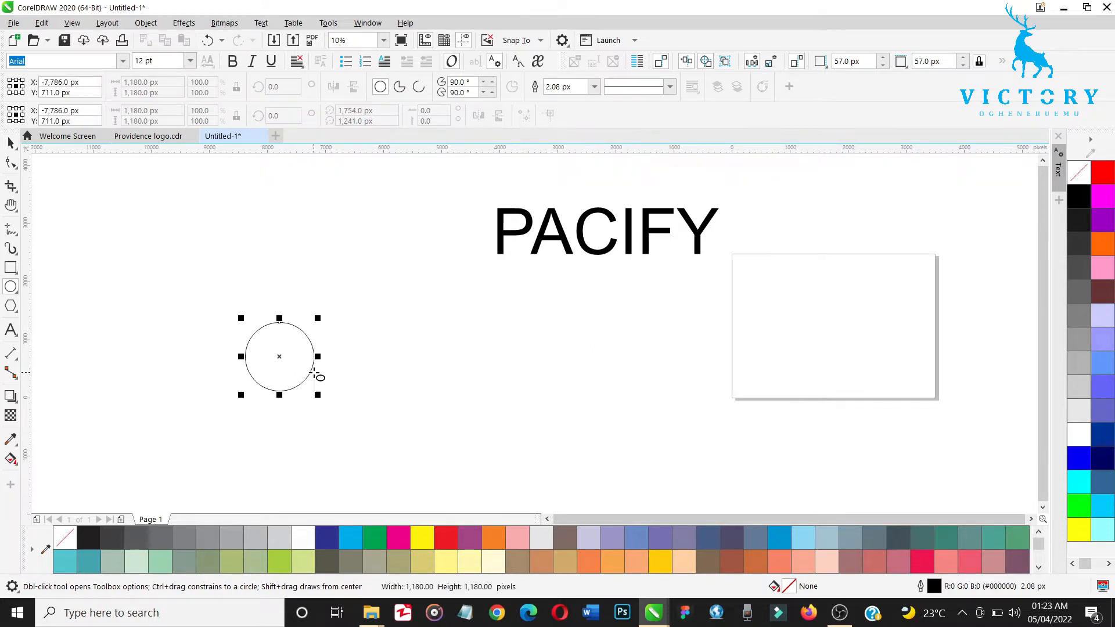
key("space")
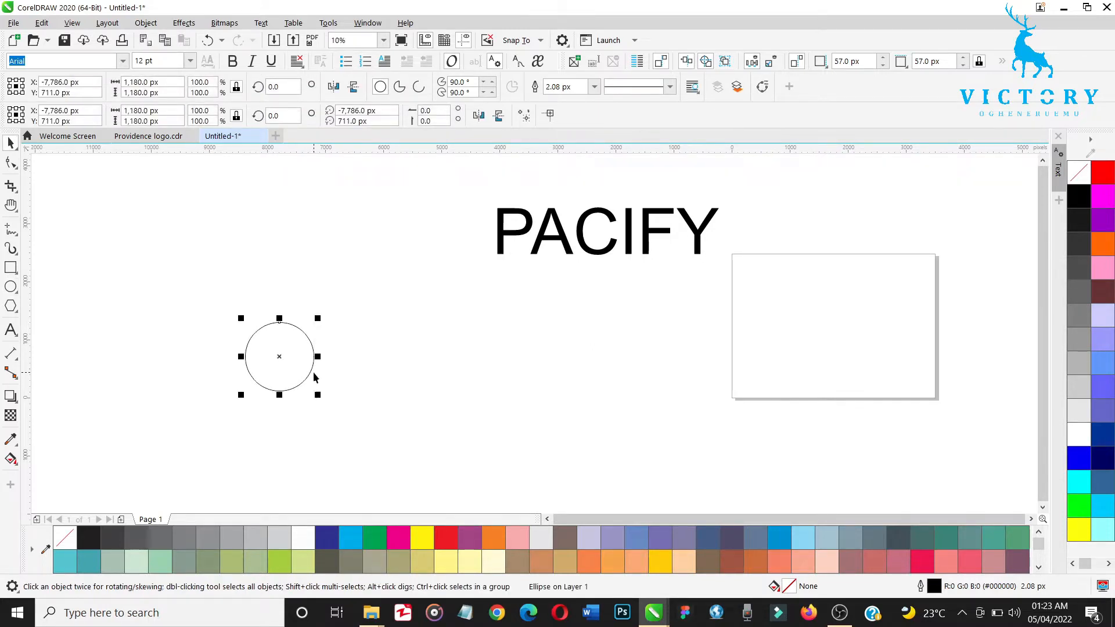
triple_click(164, 85)
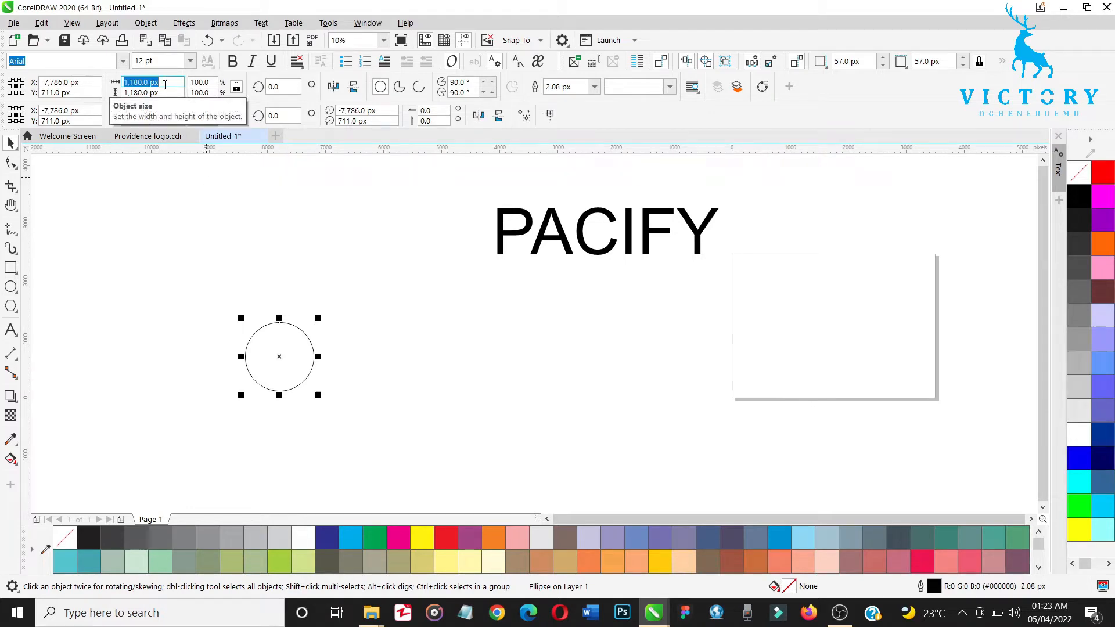
type("500")
key("Return")
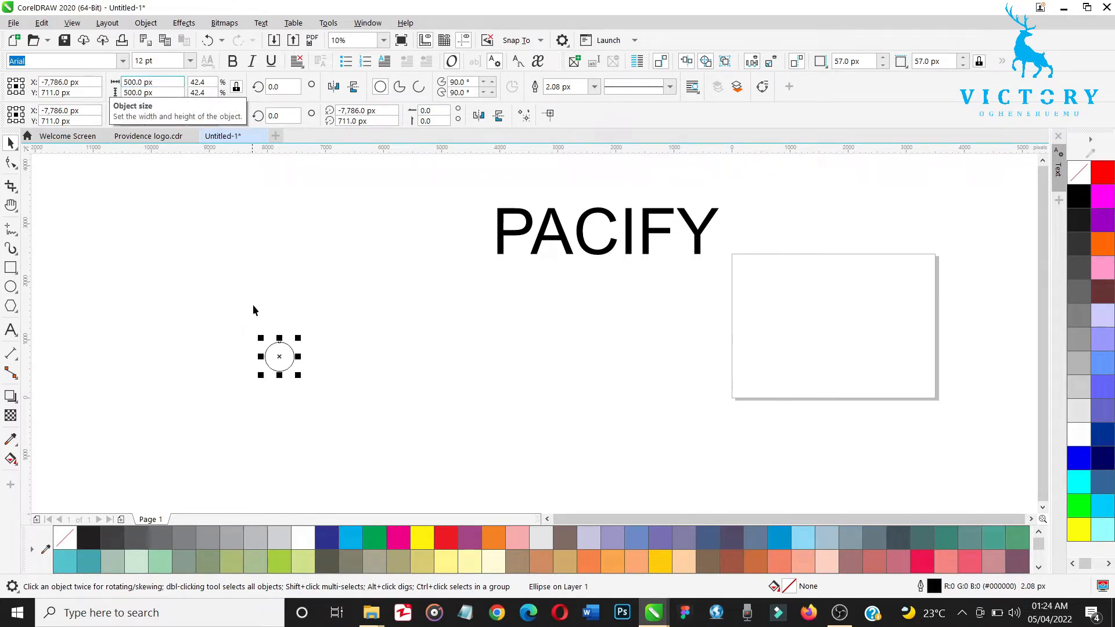
Step: Duplicate the 500 px circle, place the copy to its right, and set the copy's size to 400 px
key("z")
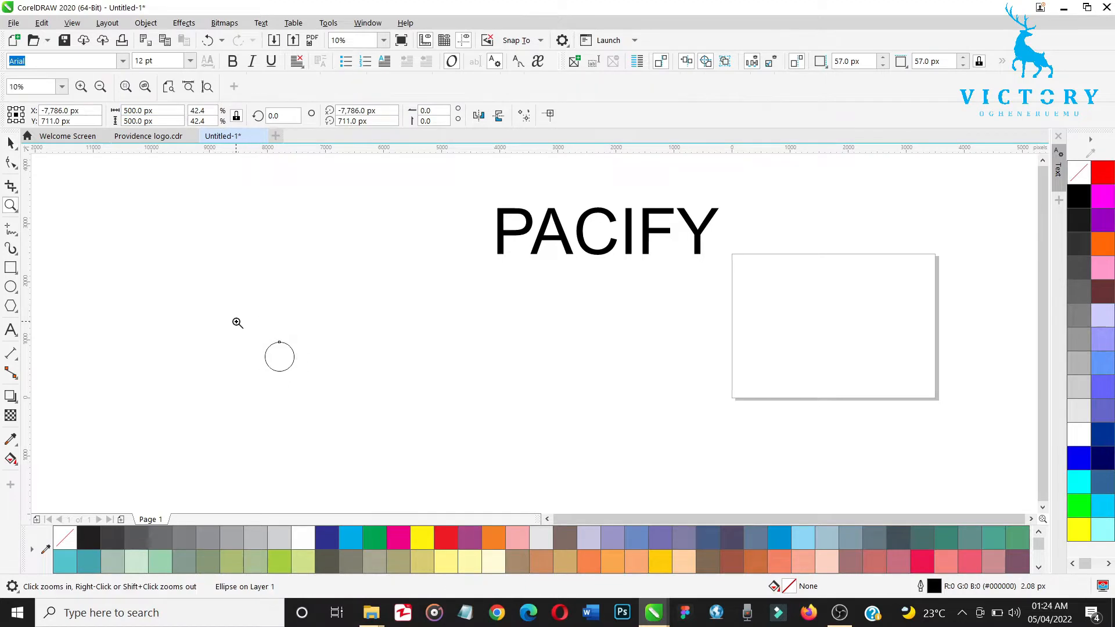
left_click_drag(236, 321, 335, 390)
key("space")
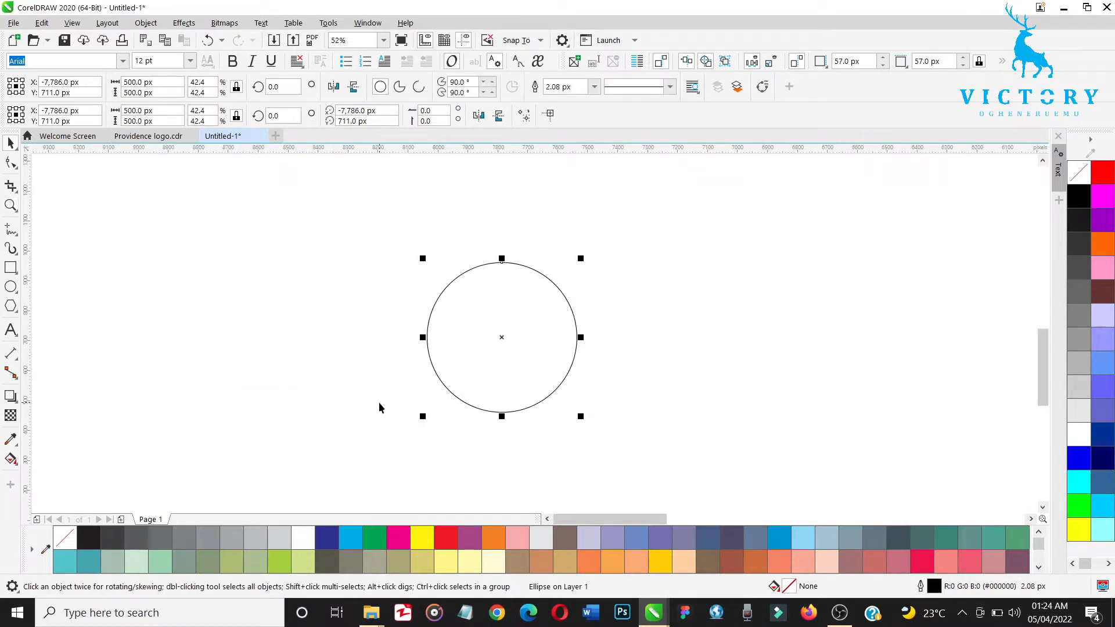
key("ctrl+d")
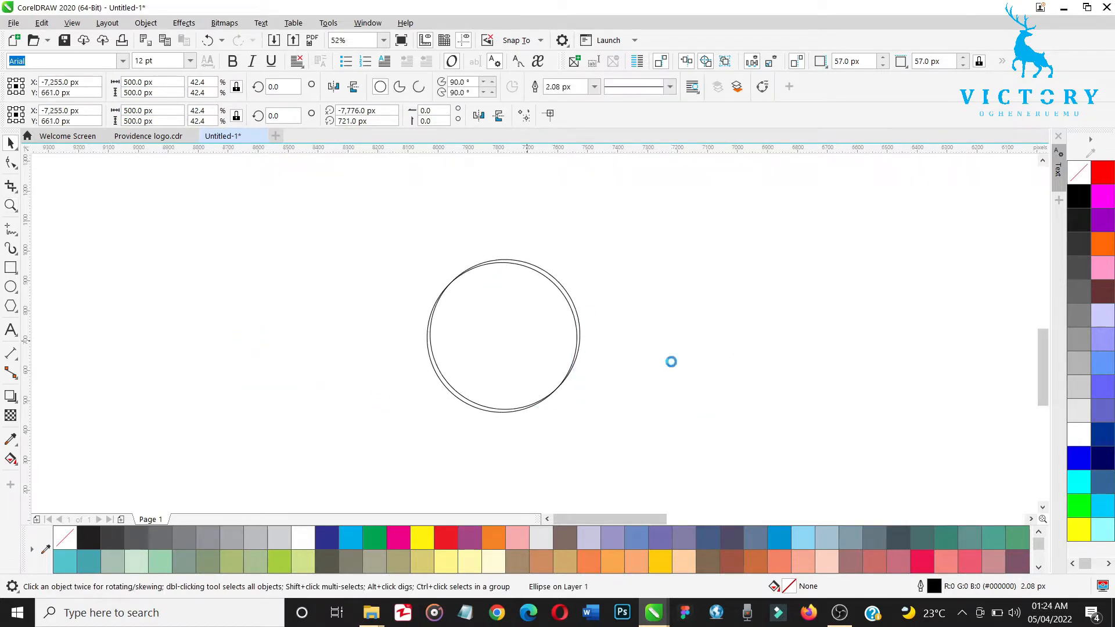
left_click_drag(515, 344, 671, 362)
left_click(172, 79)
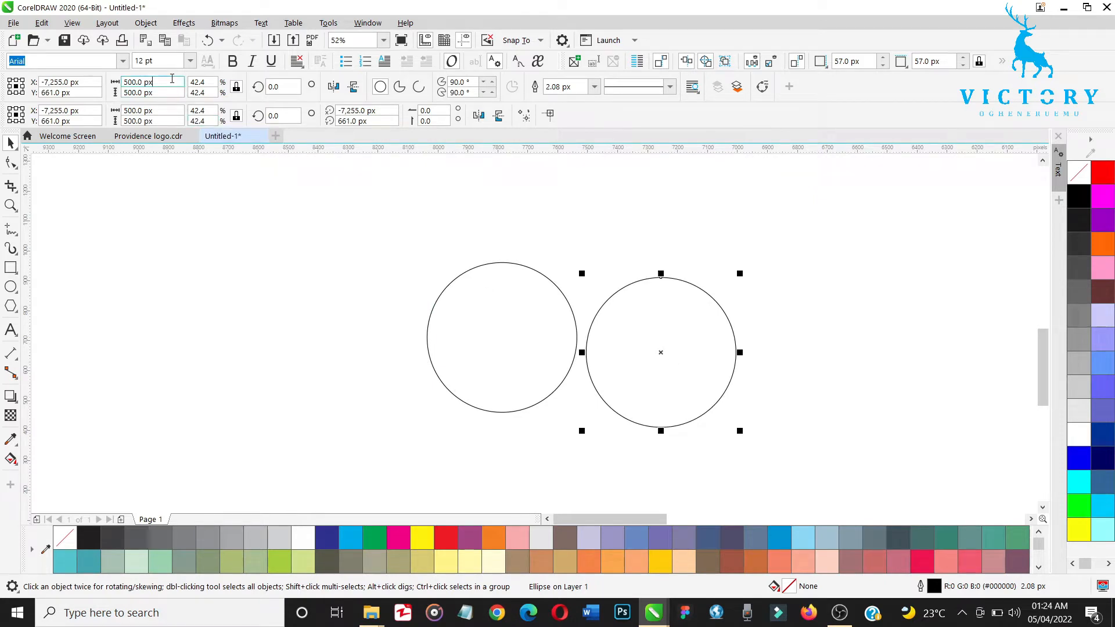
key("ctrl+a")
type("400")
key("Return")
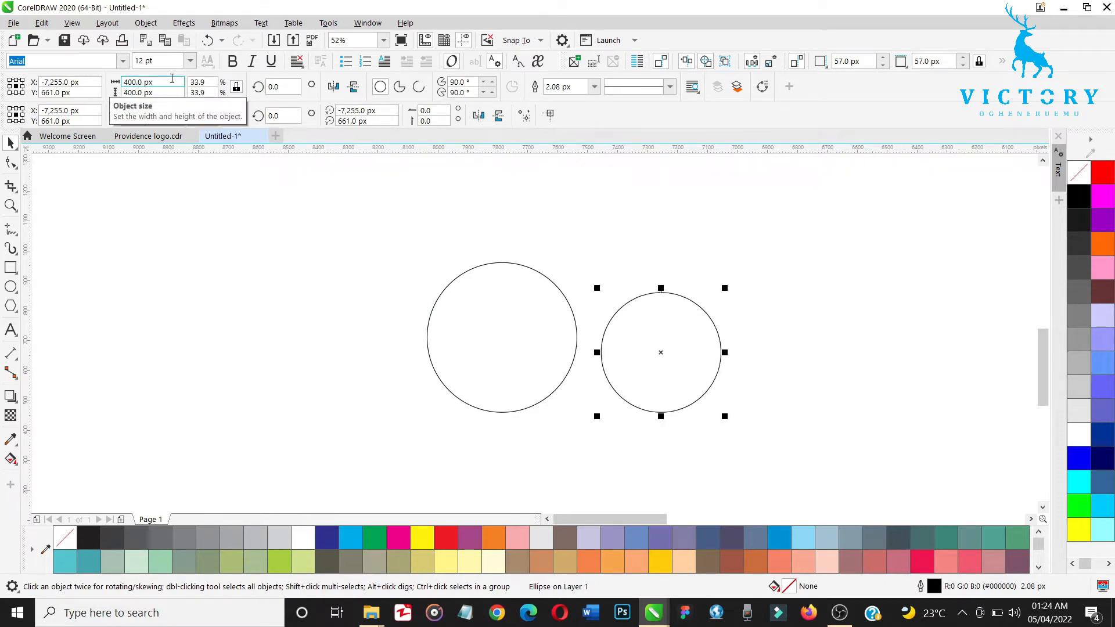
Step: Repeat the duplication three times to continue the row with circles of 300, 200 and 100 px
key("ctrl+d")
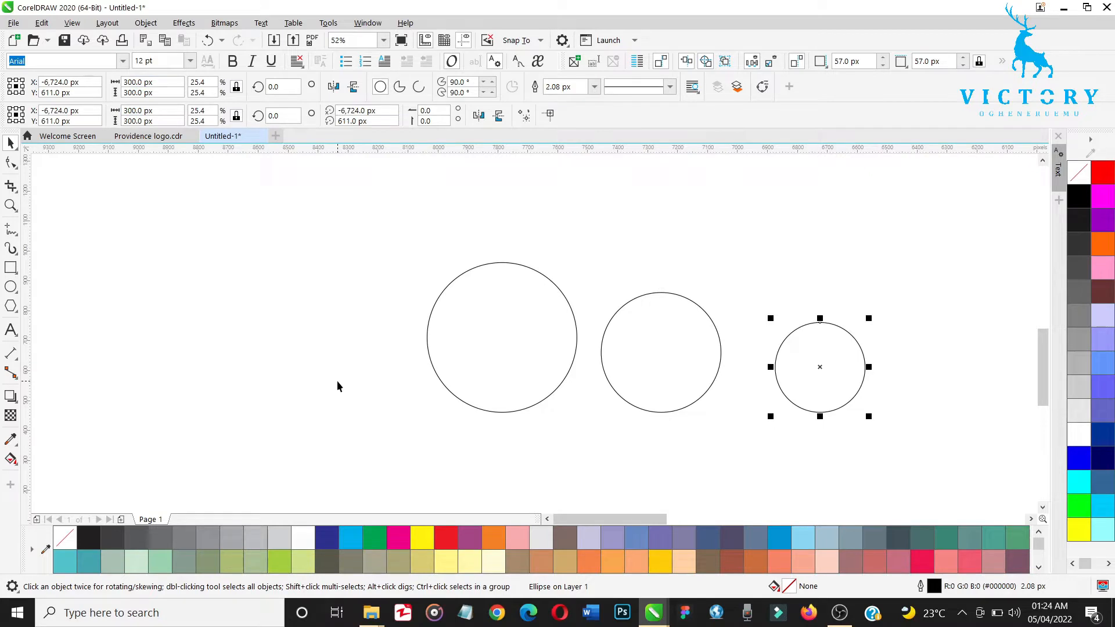
key("ctrl+d")
key("ctrl+d")
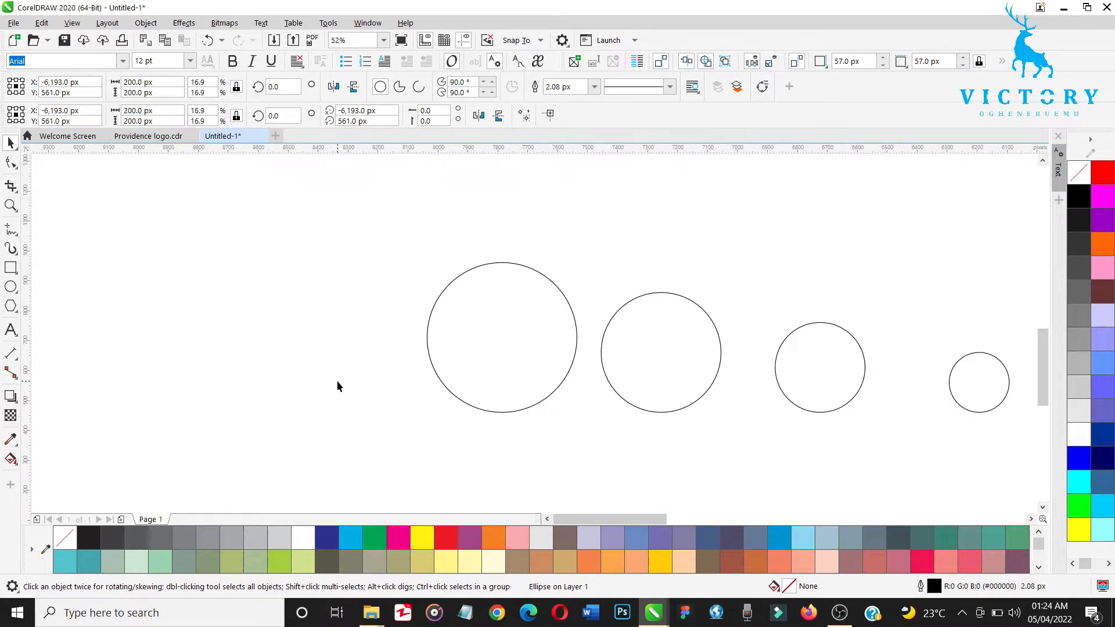
key("h")
left_click_drag(494, 414, 209, 375)
key("space")
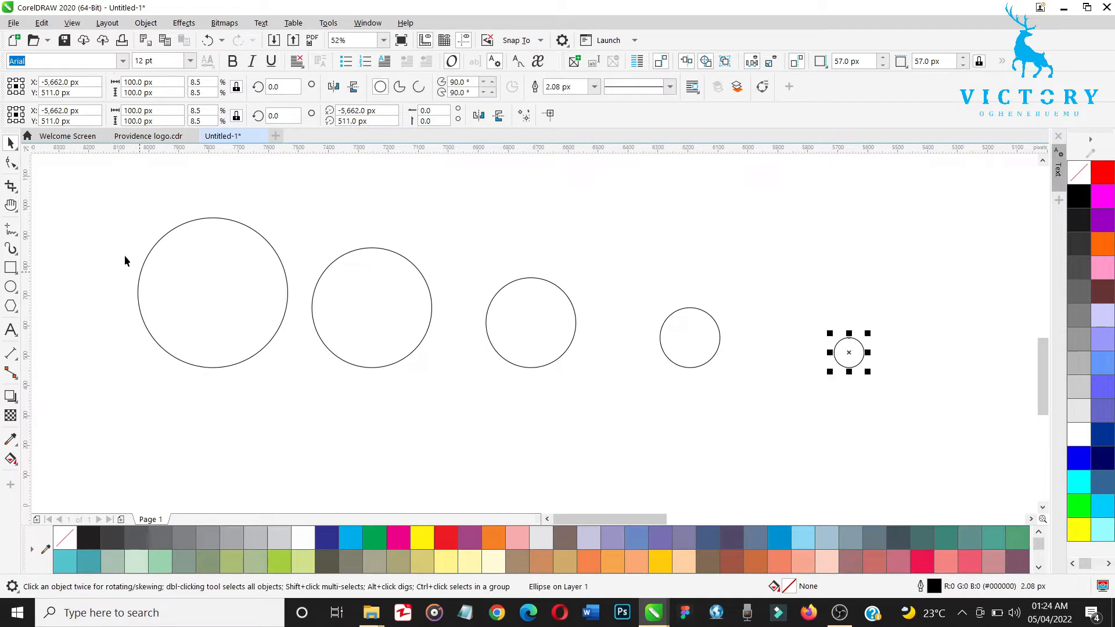
left_click_drag(71, 190, 914, 461)
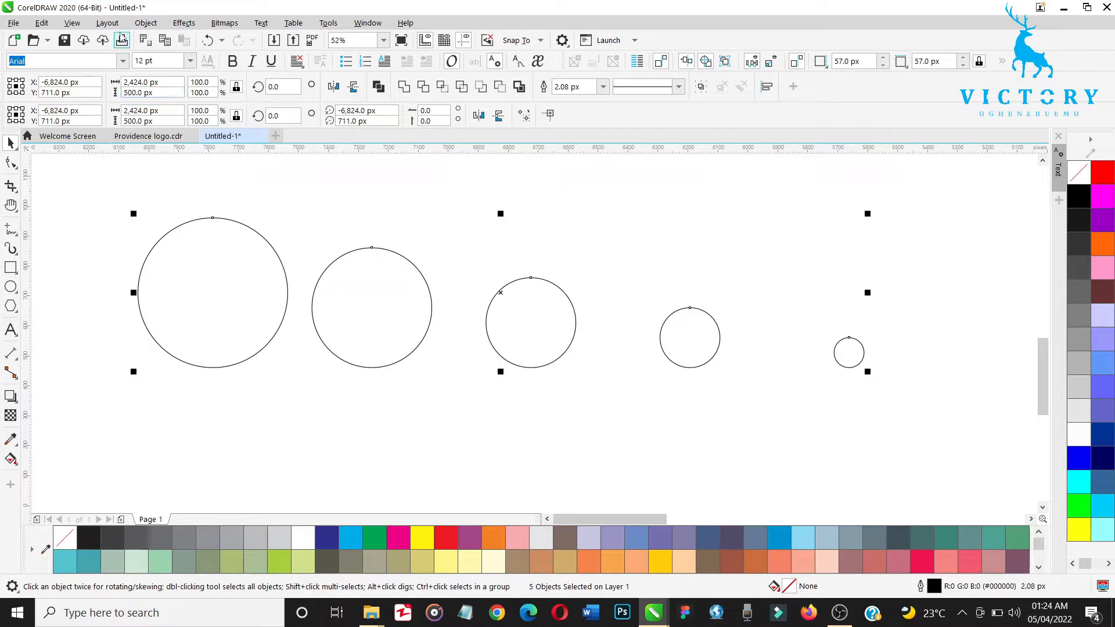
left_click(144, 26)
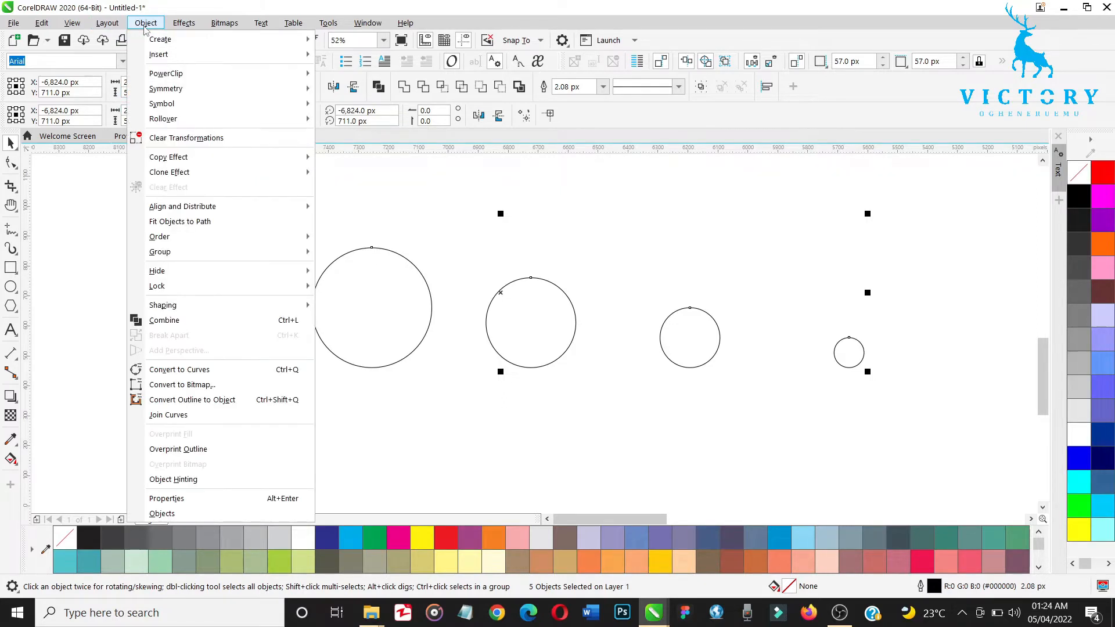
mouse_move(229, 216)
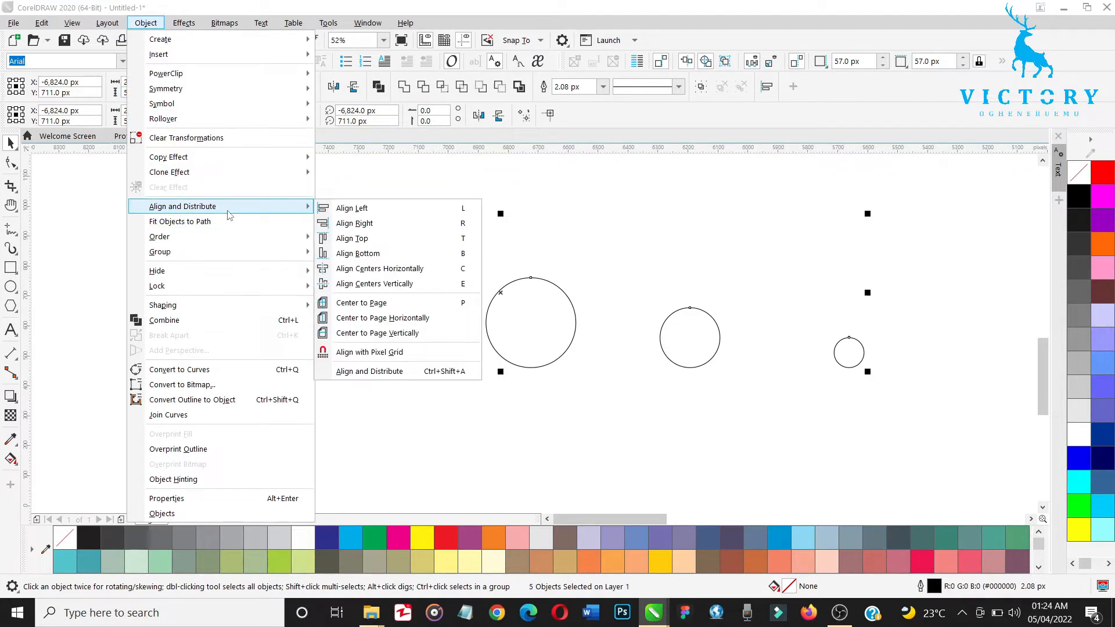
key("Escape")
key("Escape")
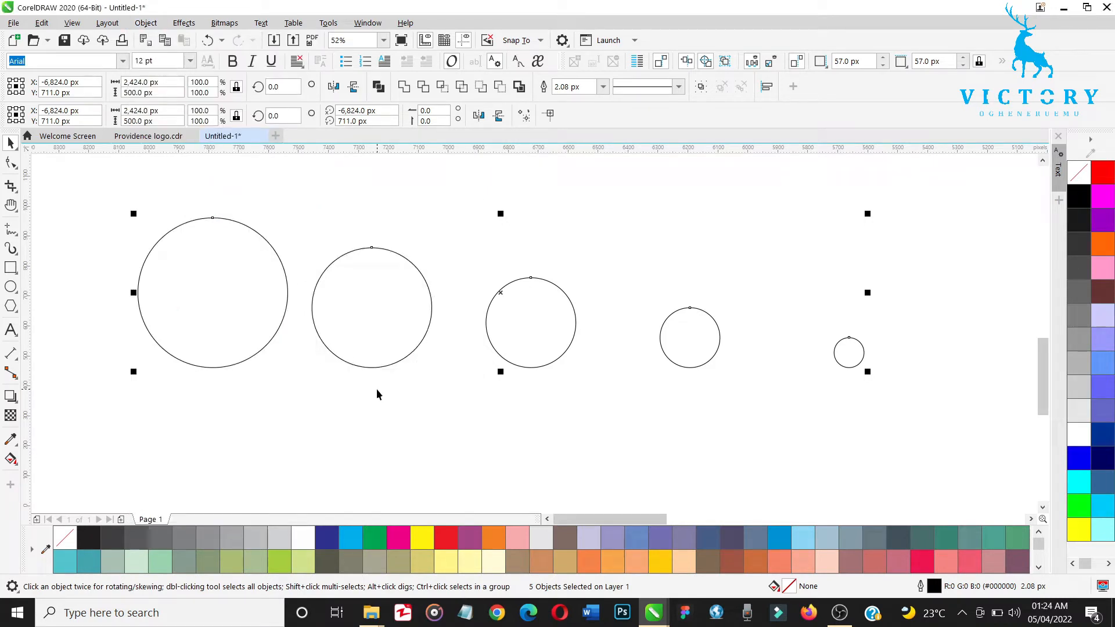
key("alt+c")
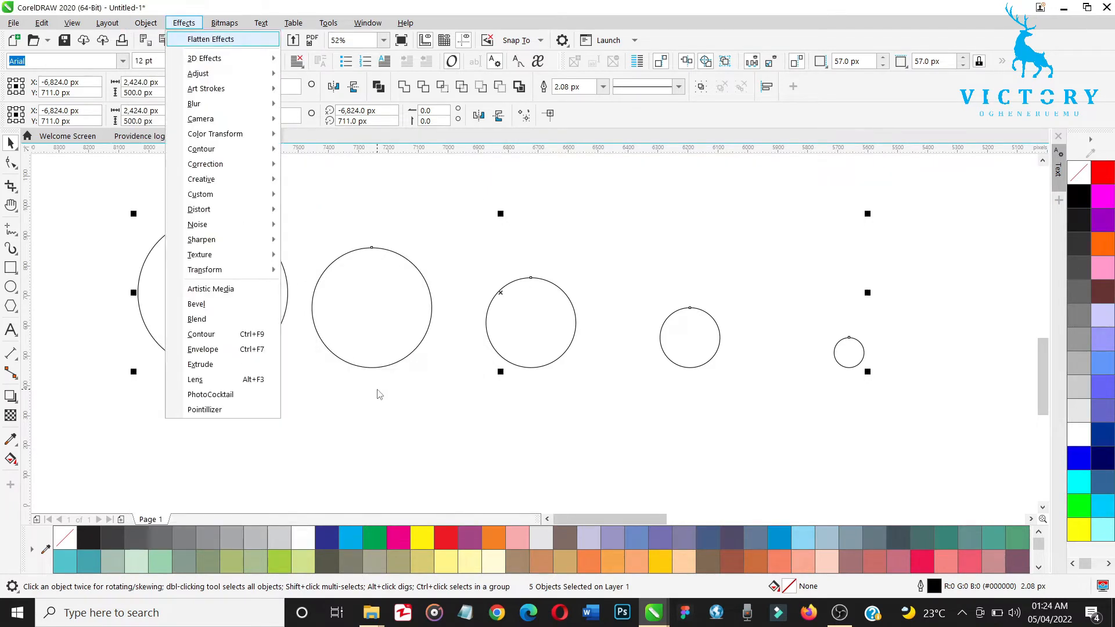
key("Escape")
left_click(445, 450)
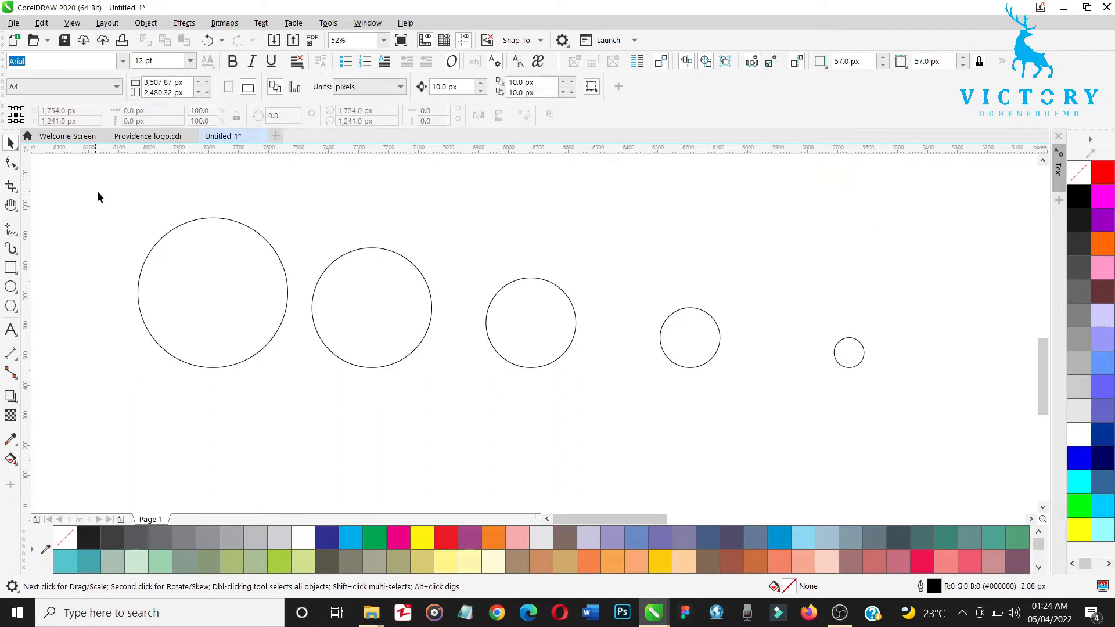
Step: Align the centers of all five circles horizontally and vertically, and move the concentric set slightly down
left_click_drag(98, 191, 897, 449)
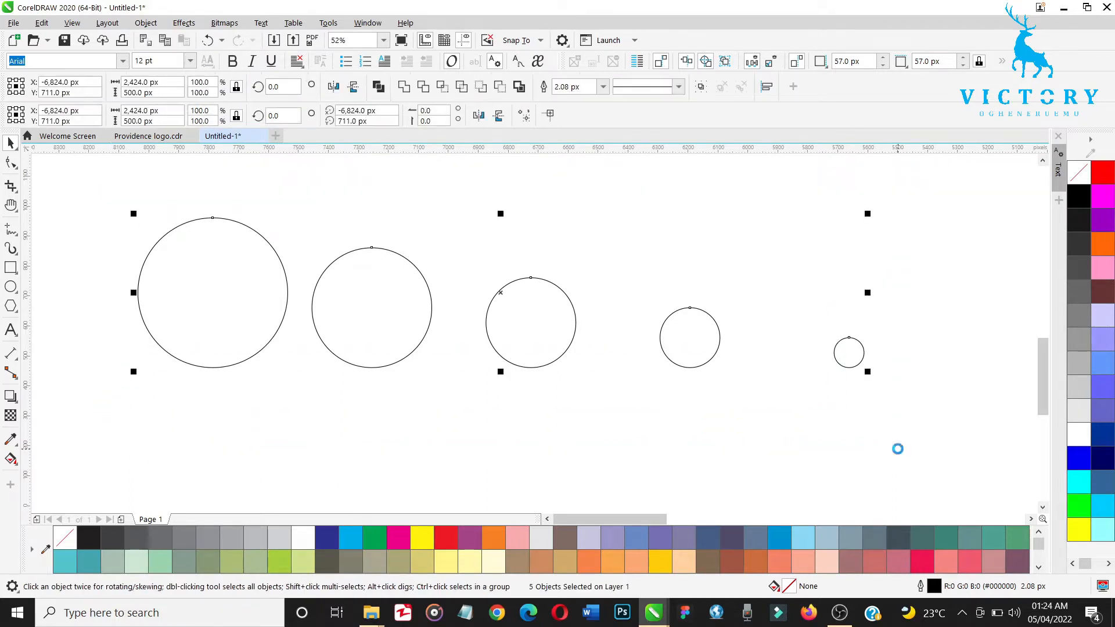
key("c")
key("e")
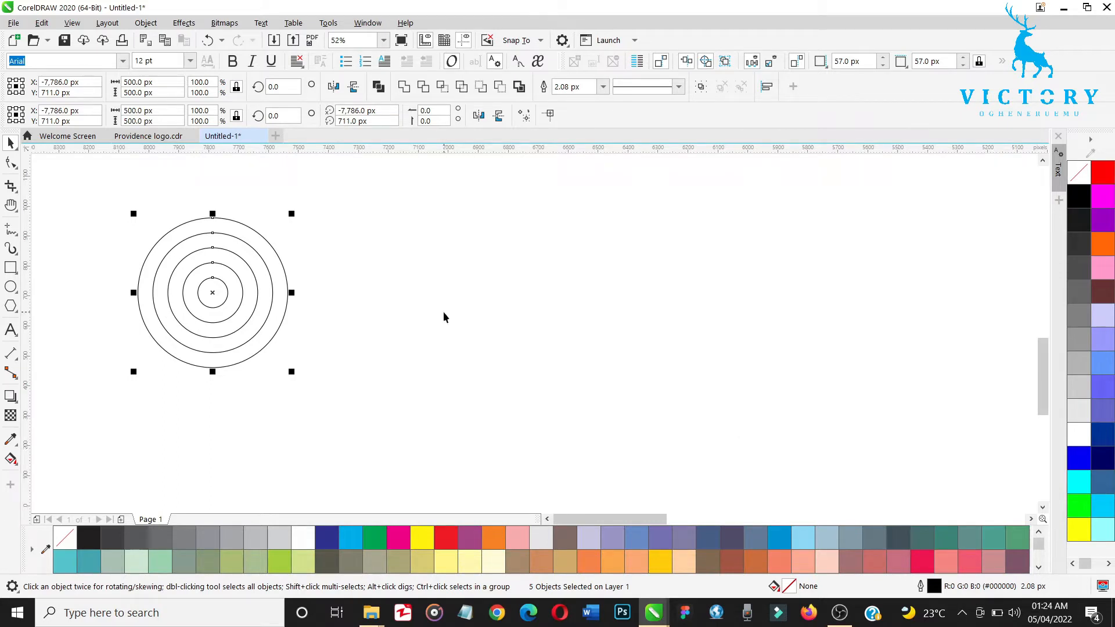
left_click_drag(213, 292, 213, 326)
left_click(363, 332)
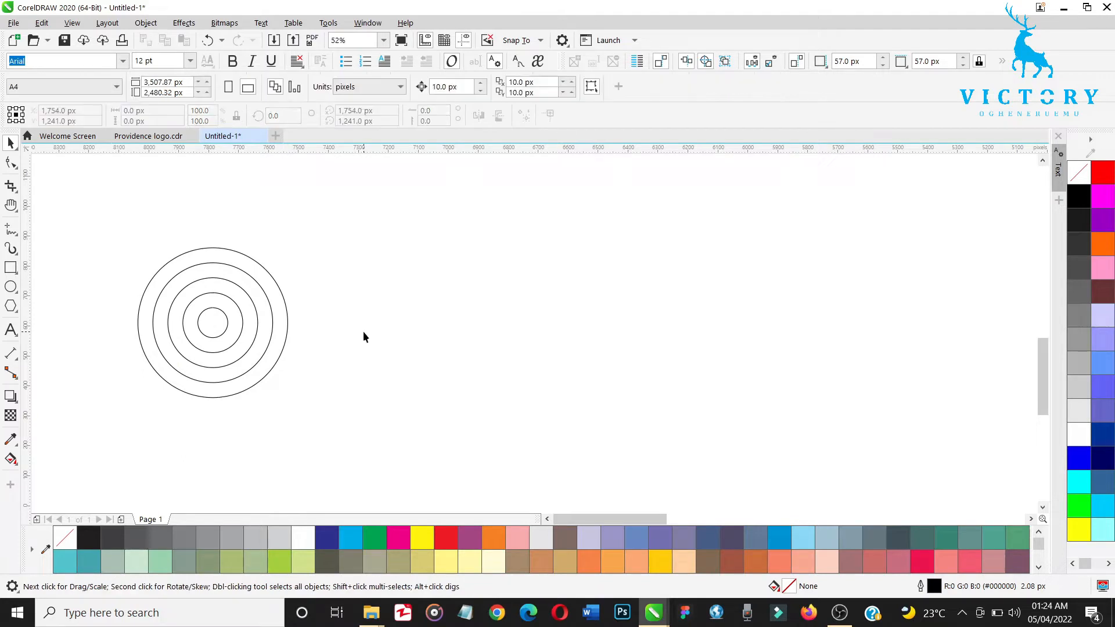
Step: Duplicate the set of five concentric circles and place the copy far to the right of the original
left_click_drag(352, 213, 124, 423)
key("ctrl+d")
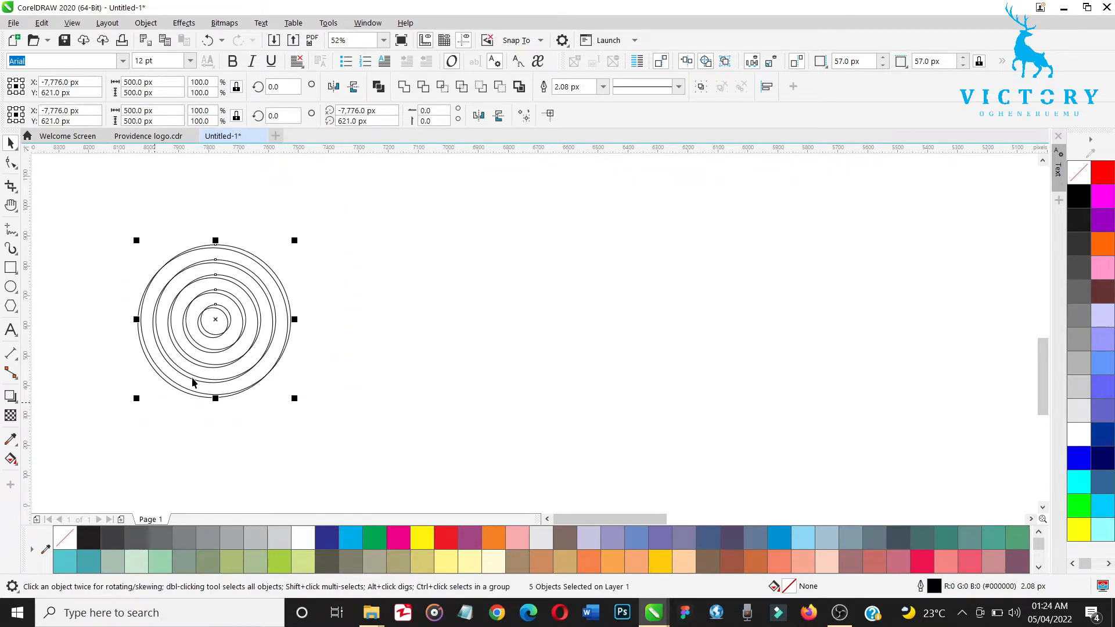
left_click_drag(214, 319, 865, 302)
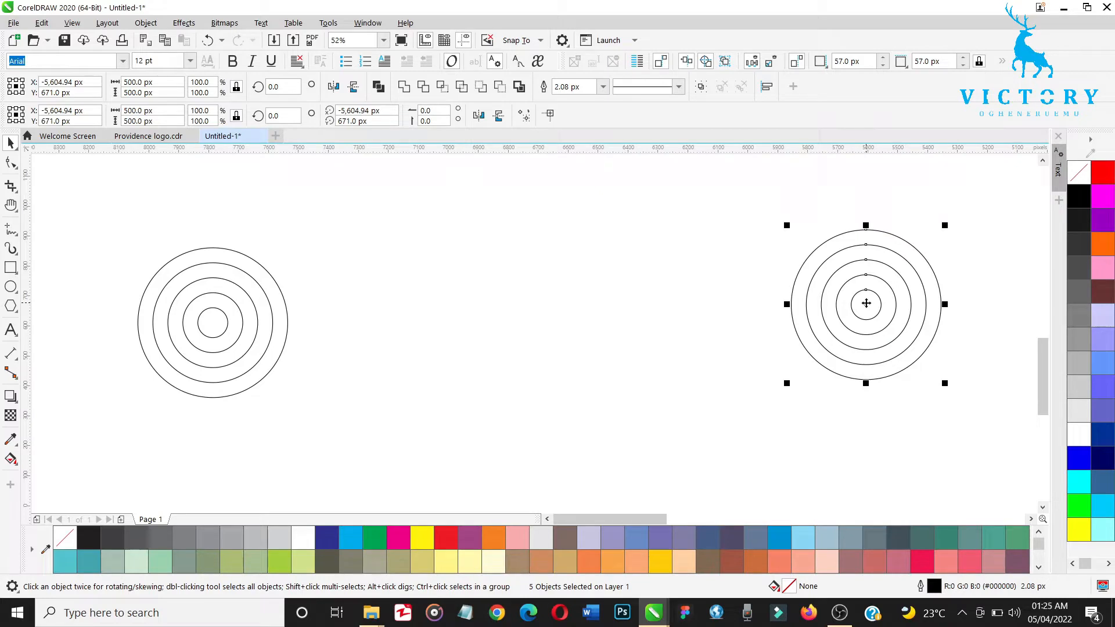
left_click(568, 275)
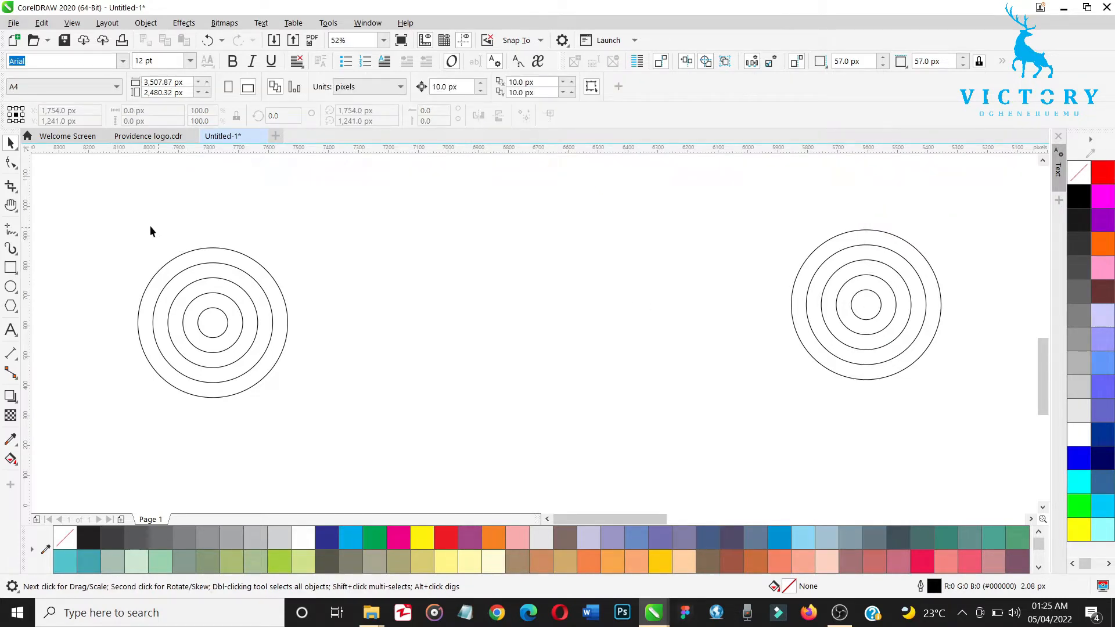
Step: Draw a vertical line about 505 px long with the Pen tool across the left set of concentric circles
left_click_drag(99, 229, 314, 378)
key("z")
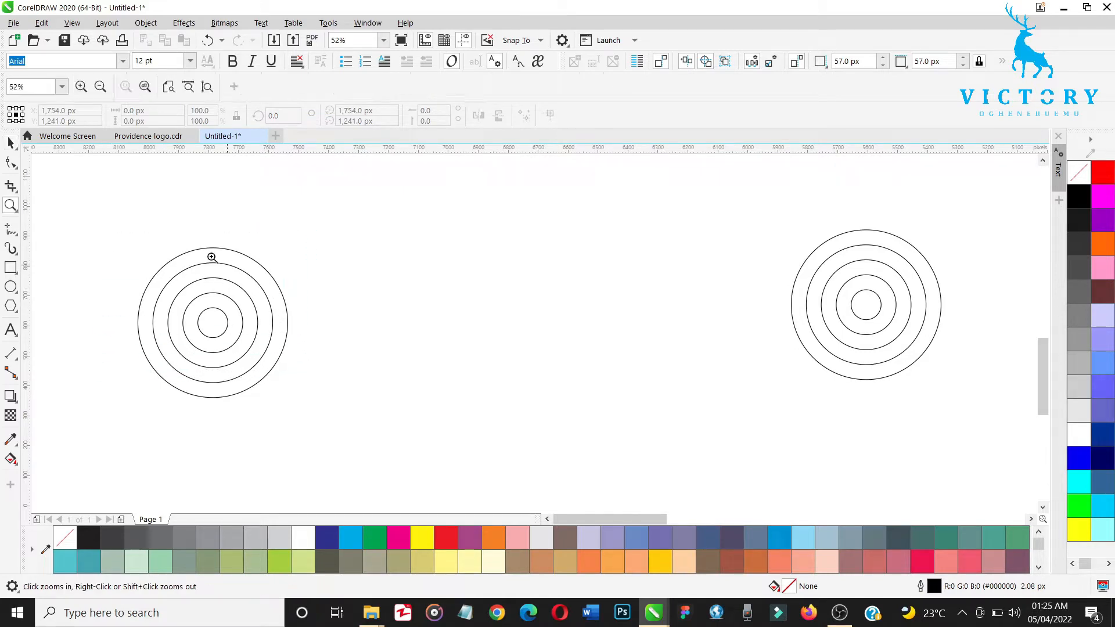
left_click_drag(33, 200, 437, 471)
key("h")
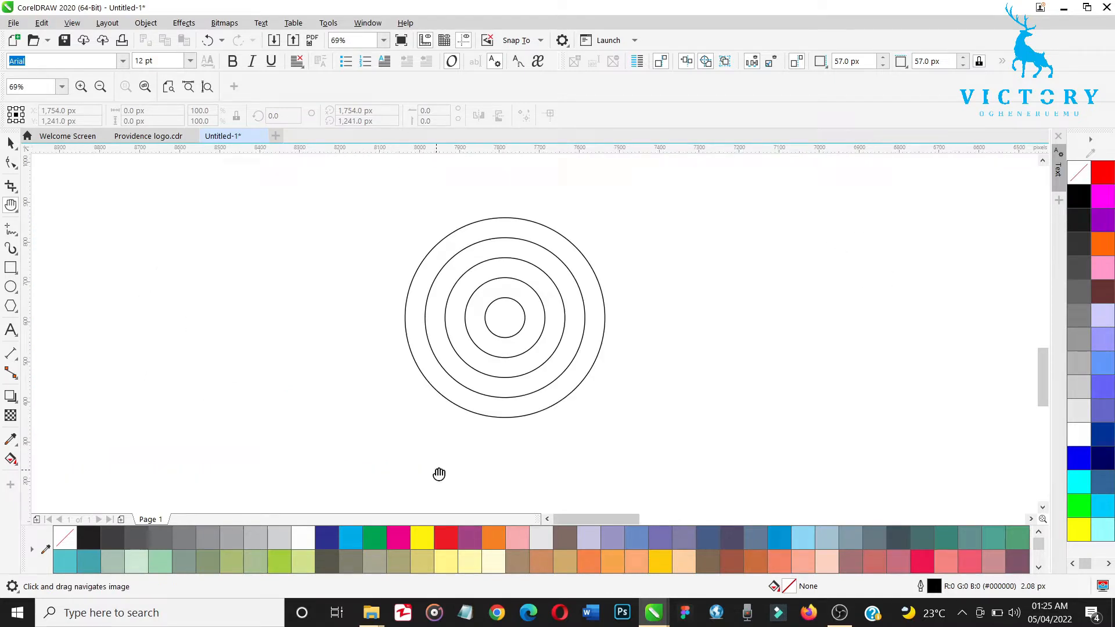
key("space")
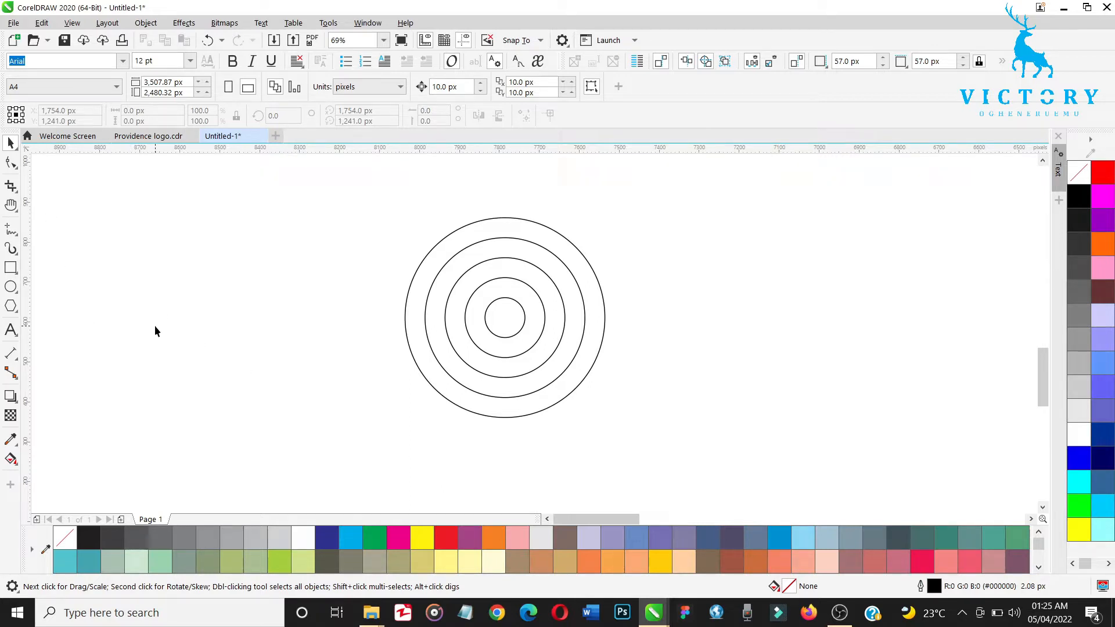
left_click(19, 238)
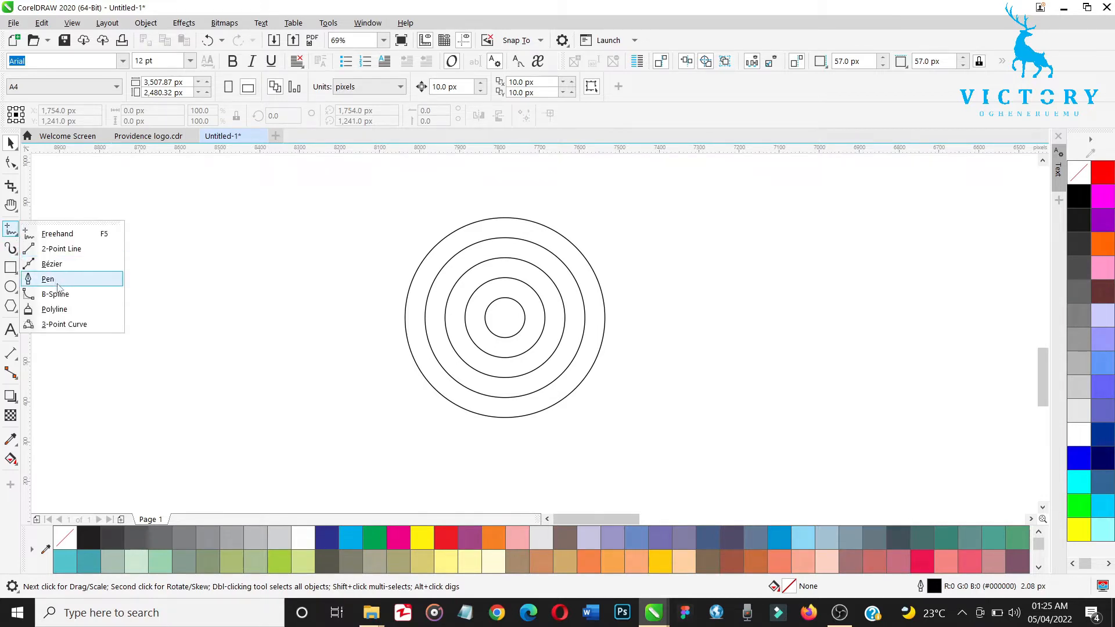
left_click(58, 277)
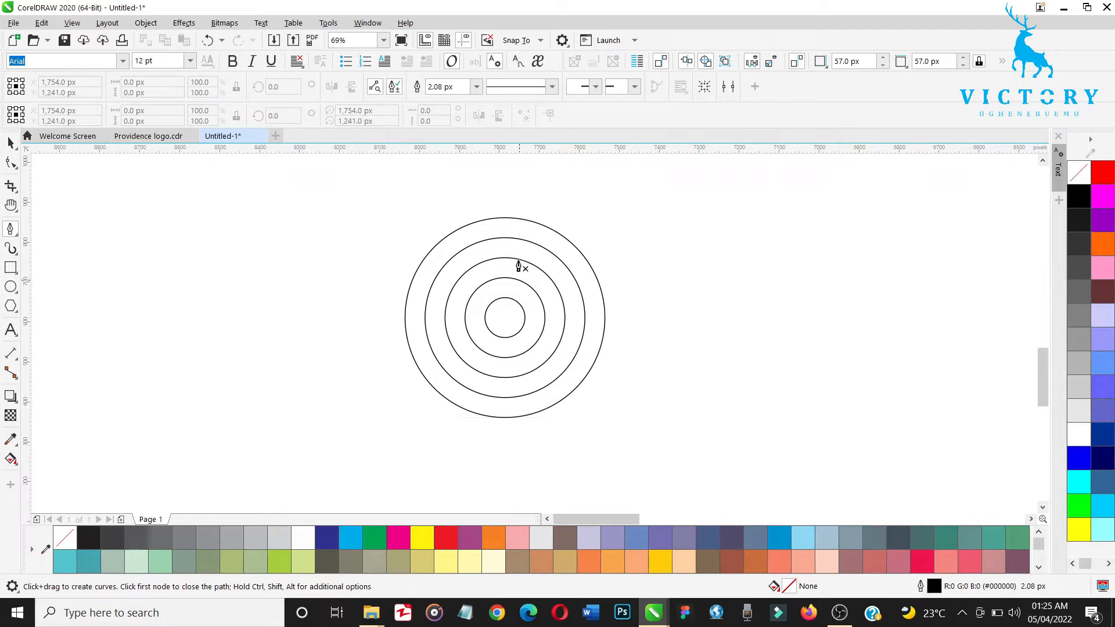
left_click(544, 208)
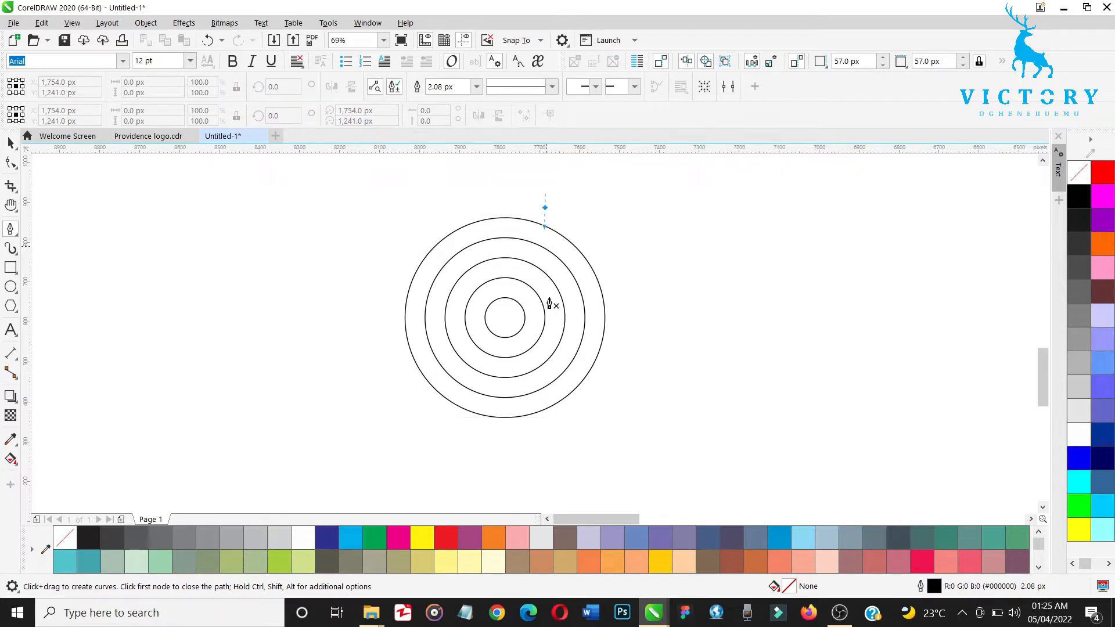
double_click(545, 409)
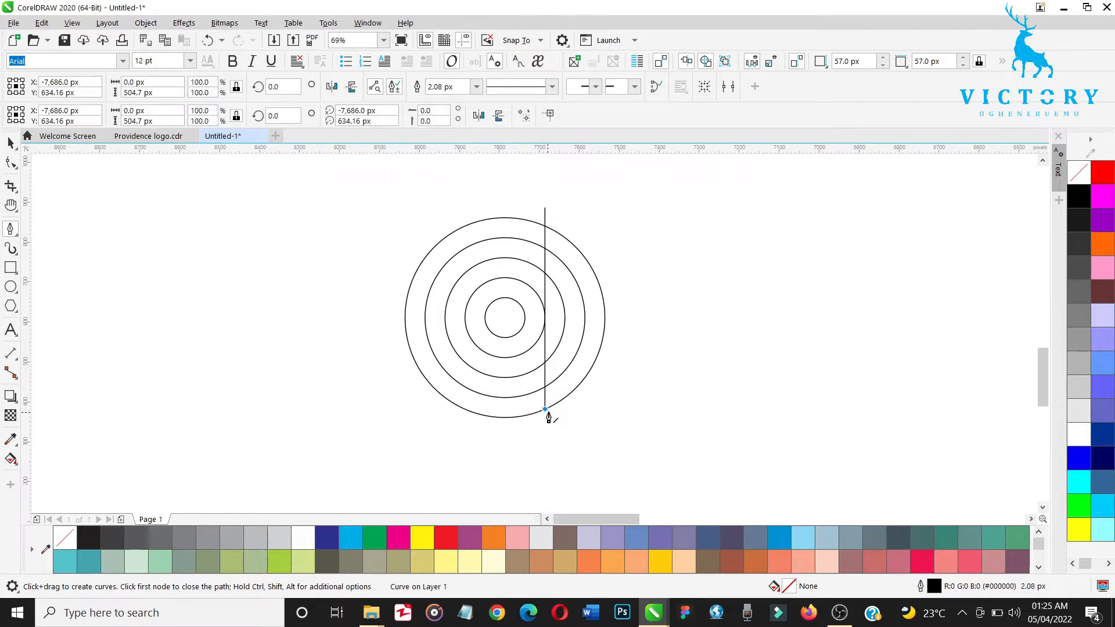
key("space")
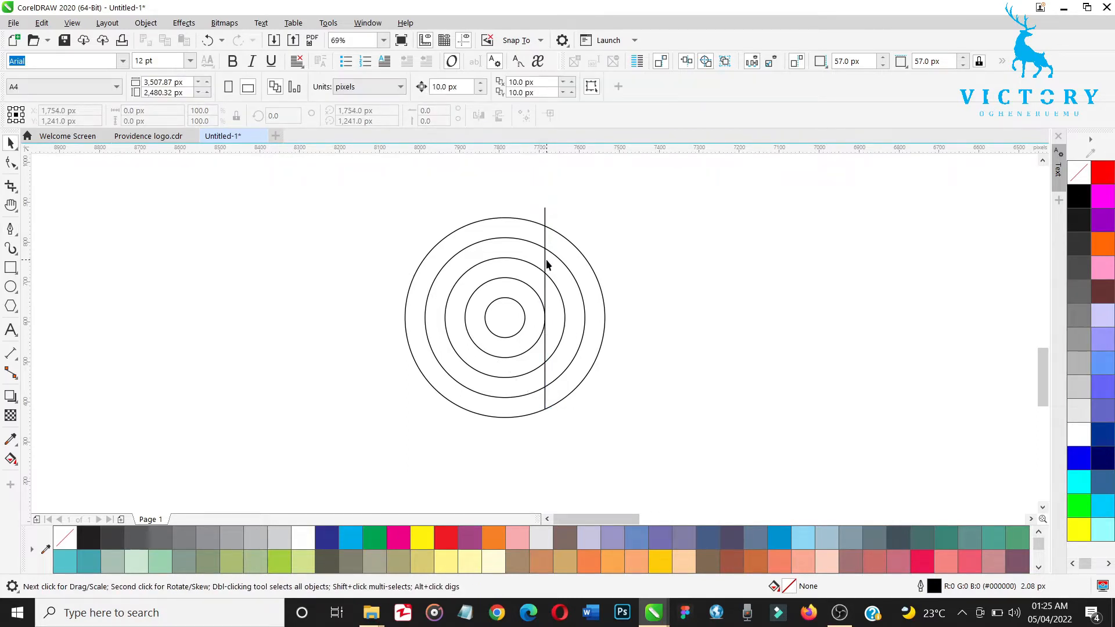
Step: Center the vertical line on the concentric circles and stretch it symmetrically to about 714 px long
left_click(546, 258)
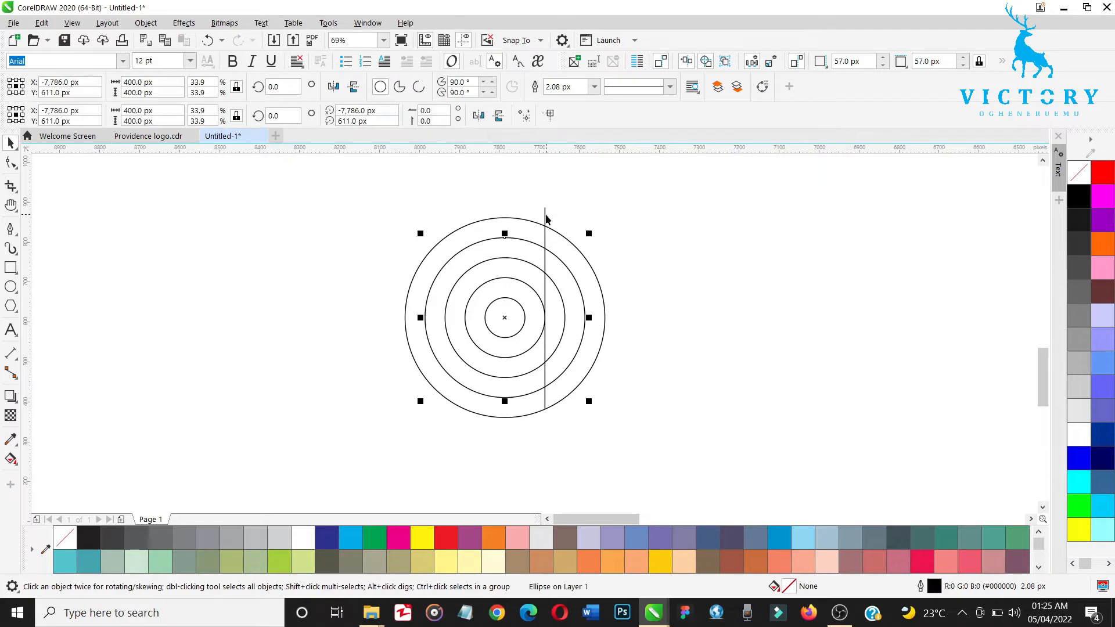
key("Escape")
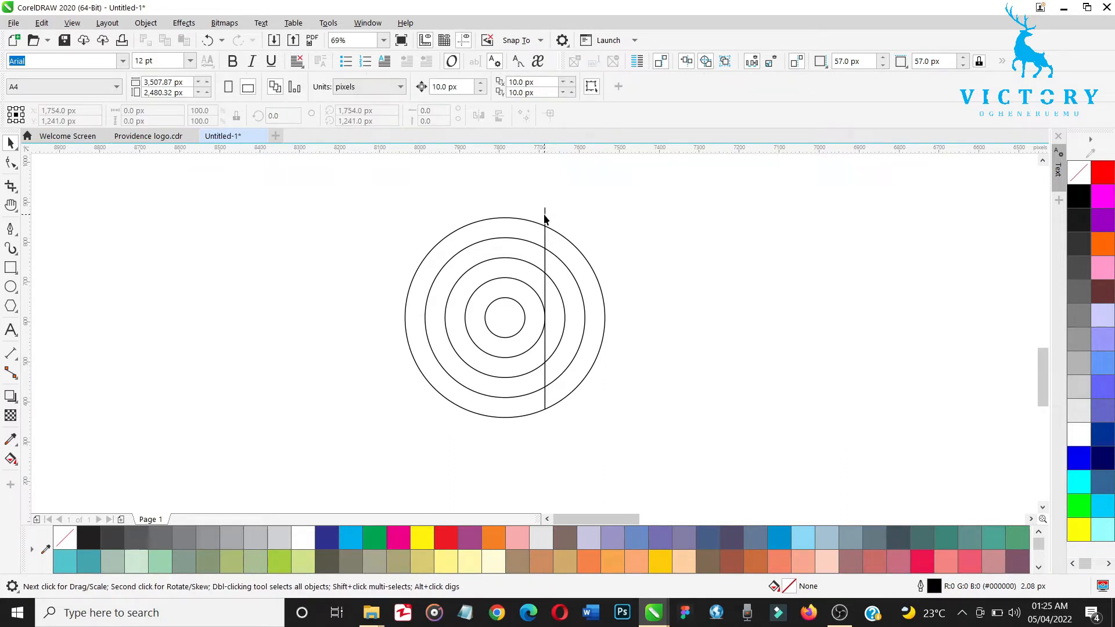
left_click(545, 219)
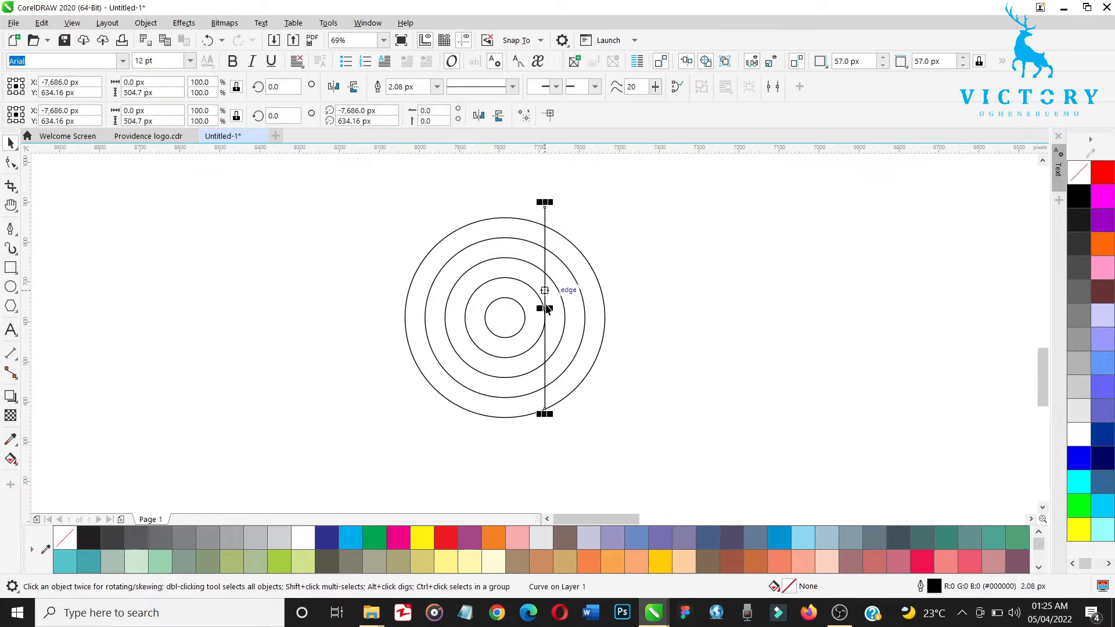
left_click_drag(546, 309, 505, 319)
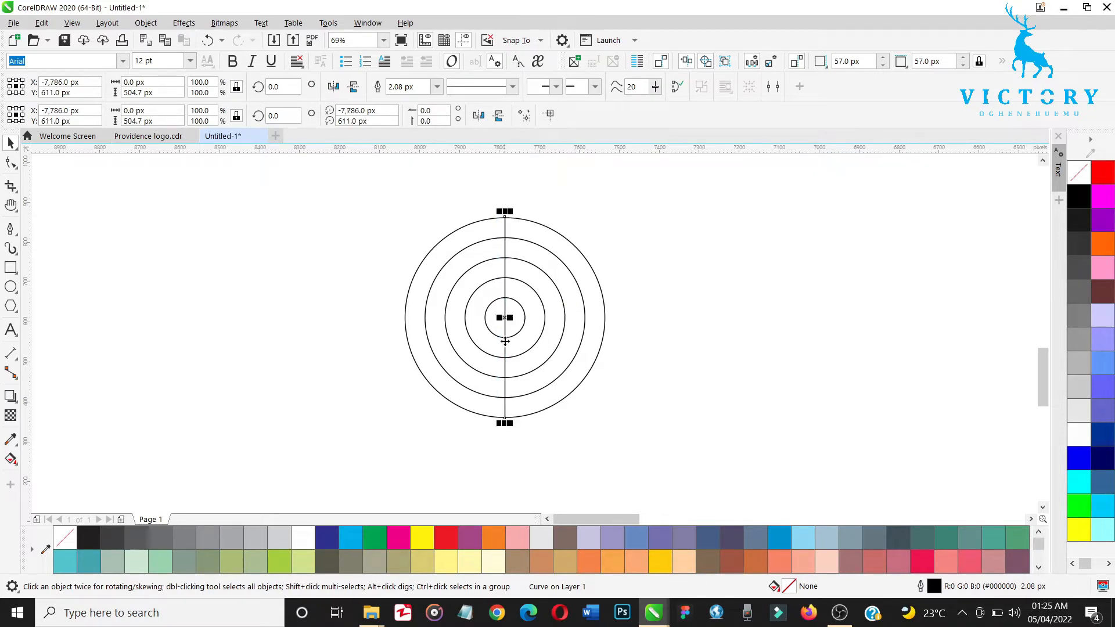
left_click_drag(505, 423, 515, 464)
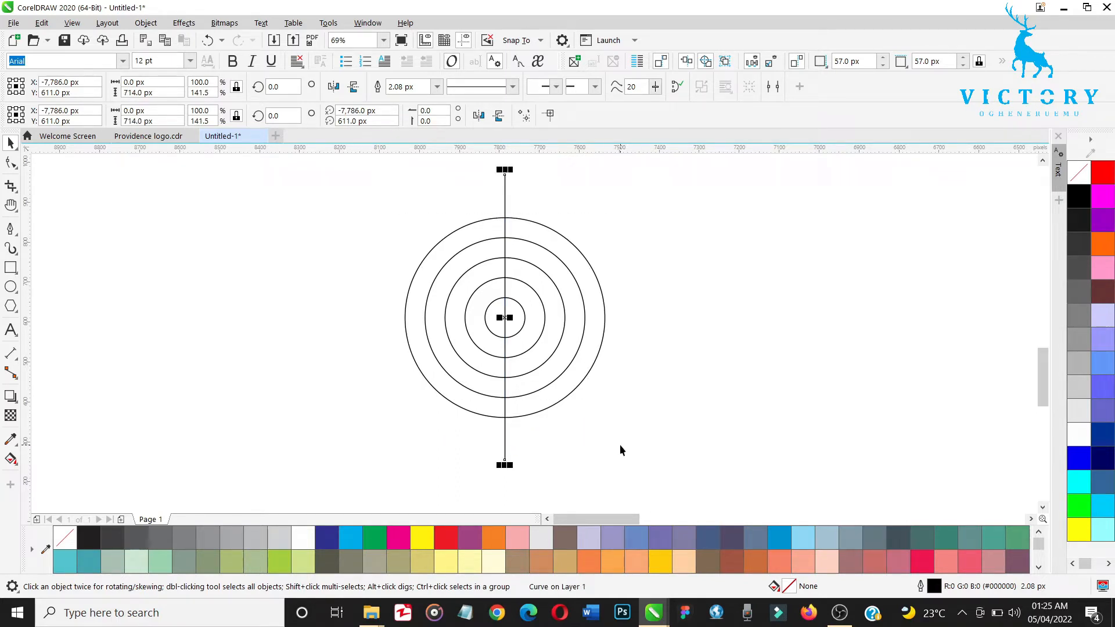
Step: Copy the vertical line to the left edge of the 100 px circle and repeat the duplication for the 200, 300 and 400 px circles
left_click_drag(505, 319, 485, 321)
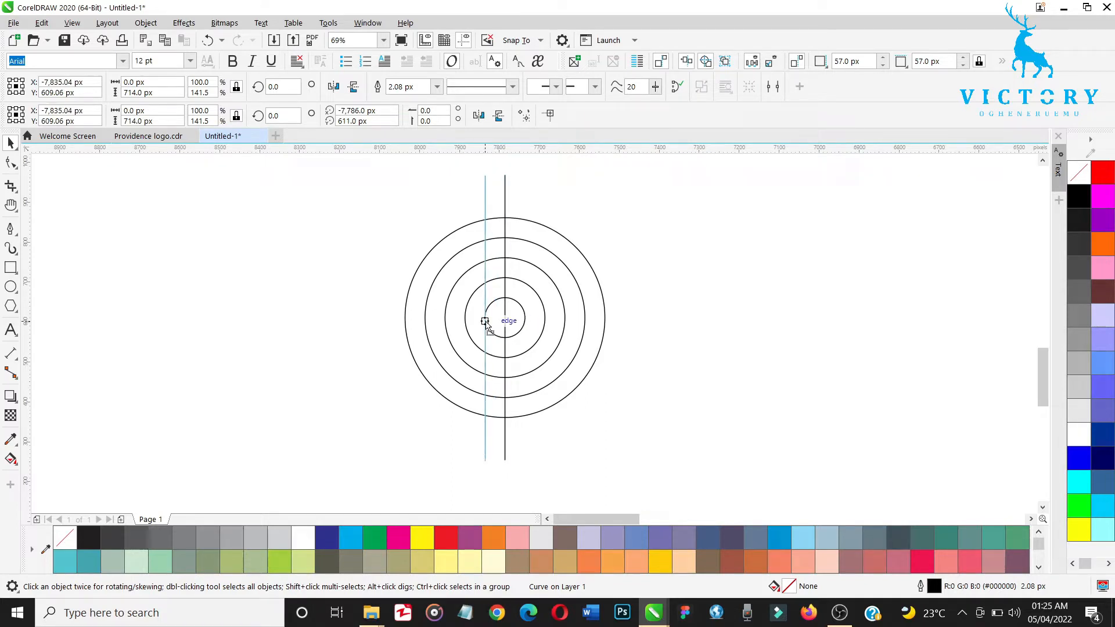
mouse_move(488, 327)
left_mouse_down()
mouse_move(486, 314)
mouse_move(503, 318)
mouse_move(487, 317)
left_mouse_up()
key("ctrl+z")
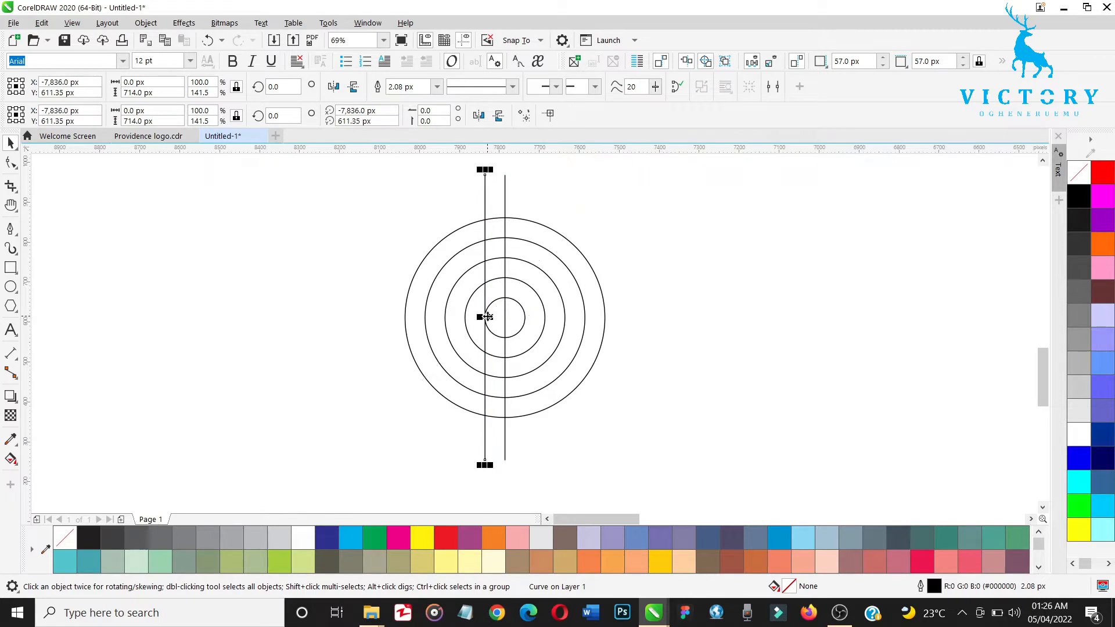
key("ctrl+r")
key("ctrl+r")
key("ctrl+r")
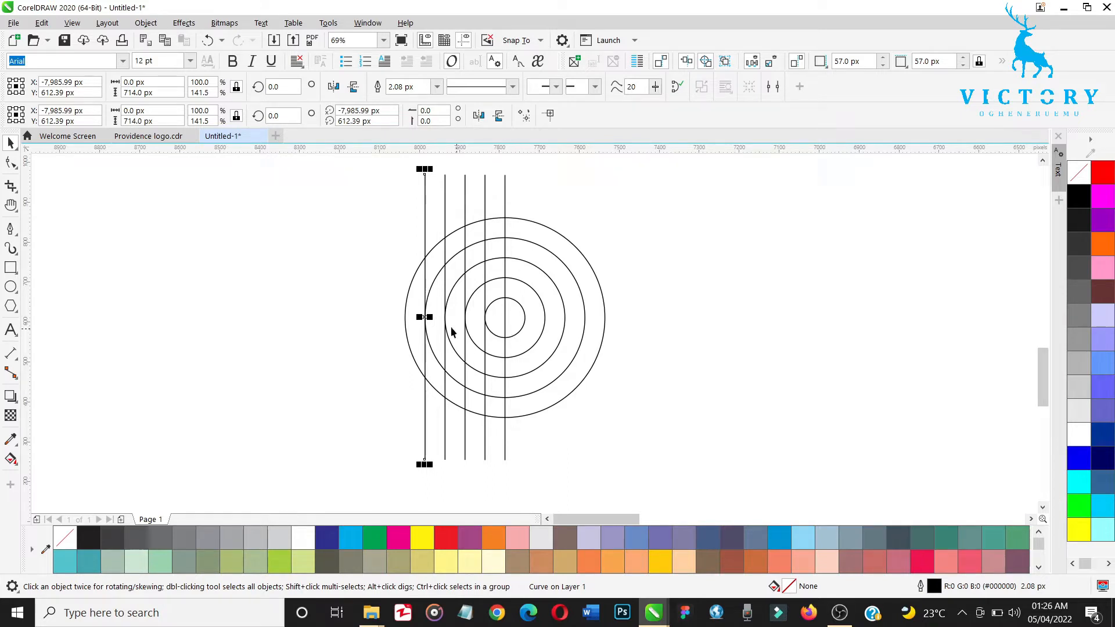
Step: Add one more copy of the vertical line and place it at the right edge of the 100 px circle
left_click_drag(425, 317, 405, 317)
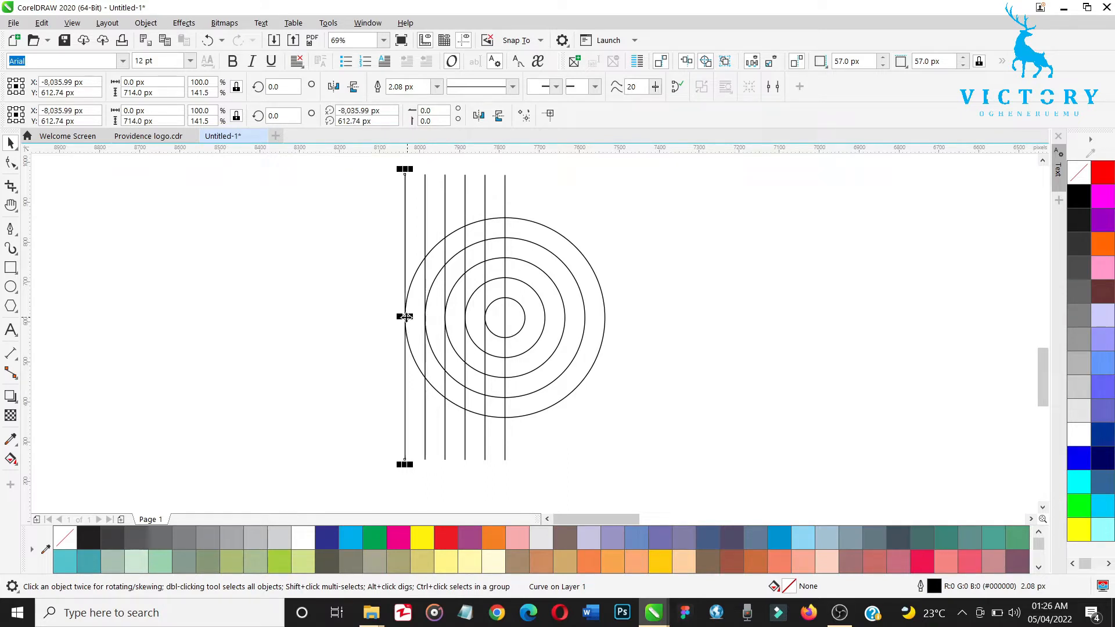
left_click(525, 337)
left_click_drag(524, 331, 525, 329)
left_click(525, 329)
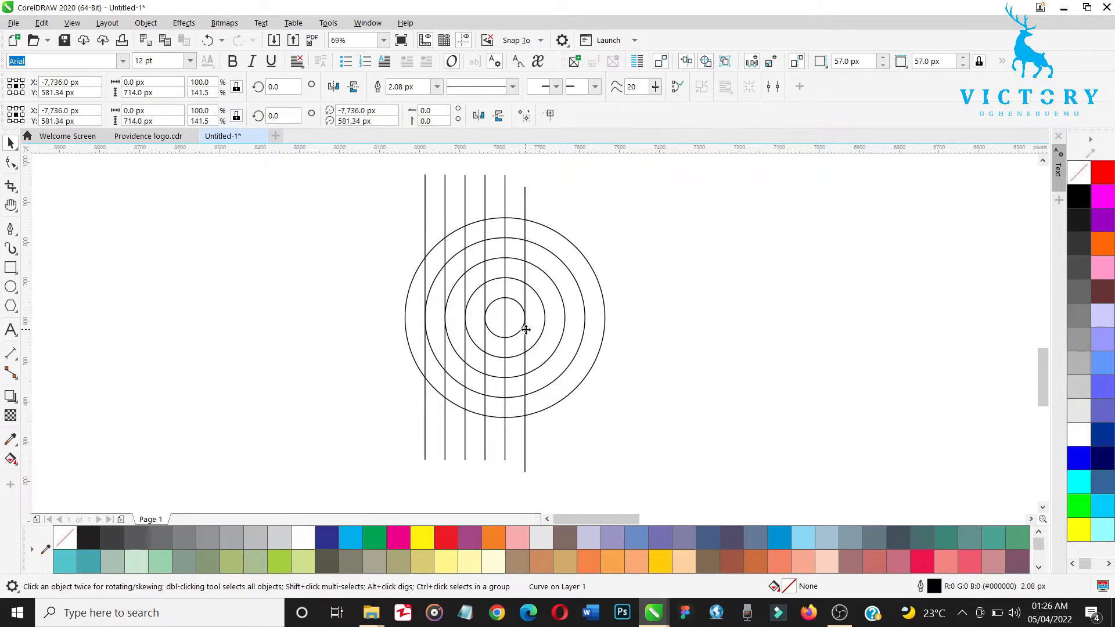
Step: Rotate the rightmost line to 45 degrees and mirror a copy of it horizontally to form an X
double_click(292, 89)
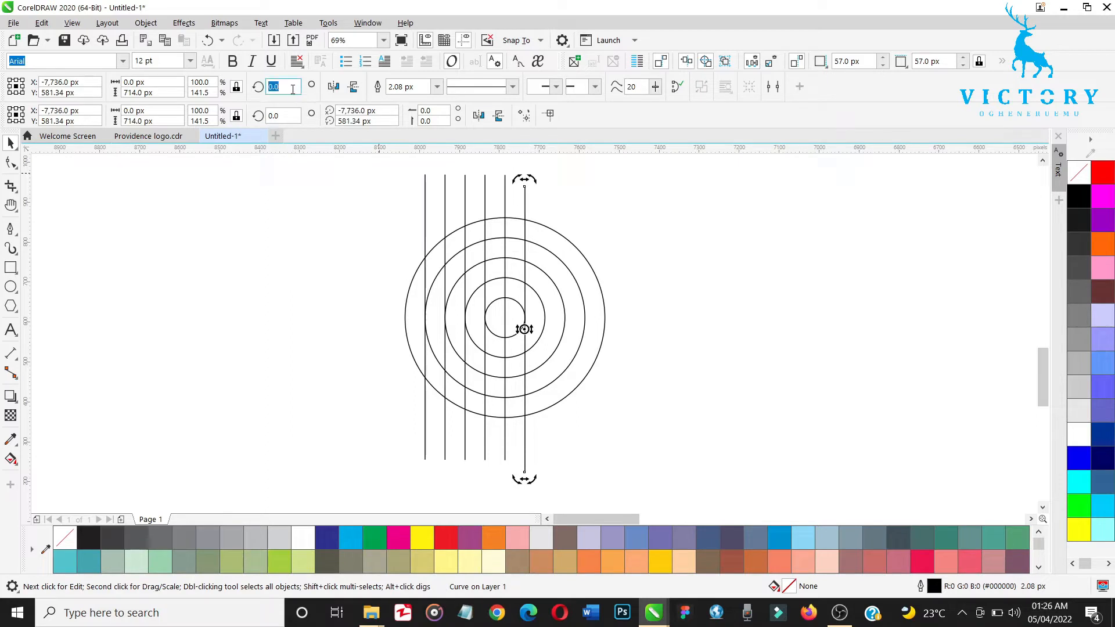
type("45")
key("Return")
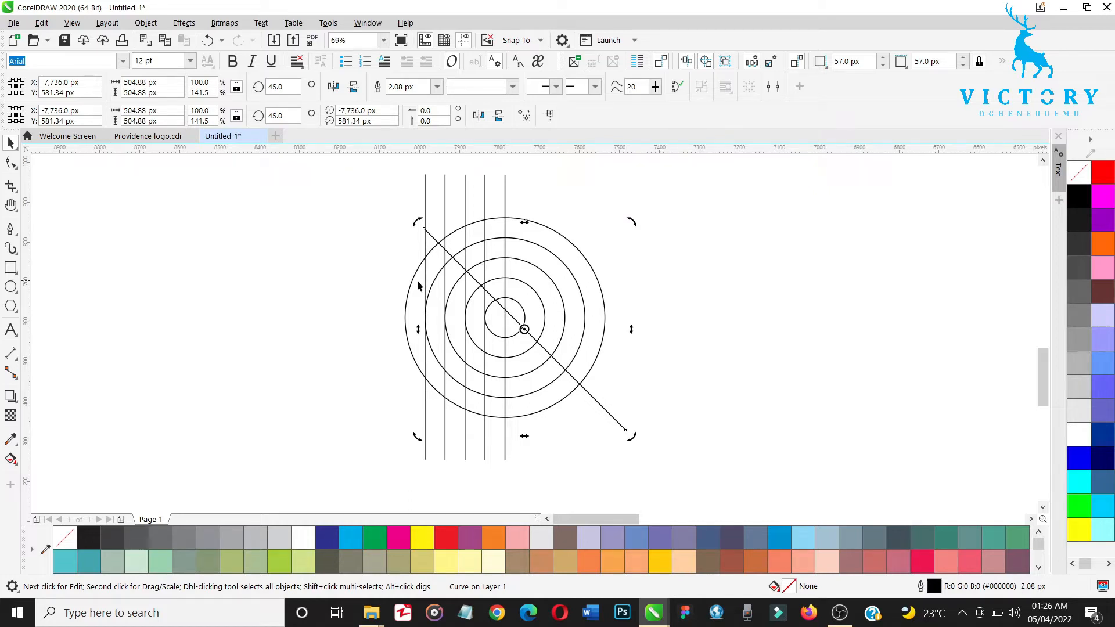
key("ctrl+c")
key("ctrl+v")
left_click(335, 87)
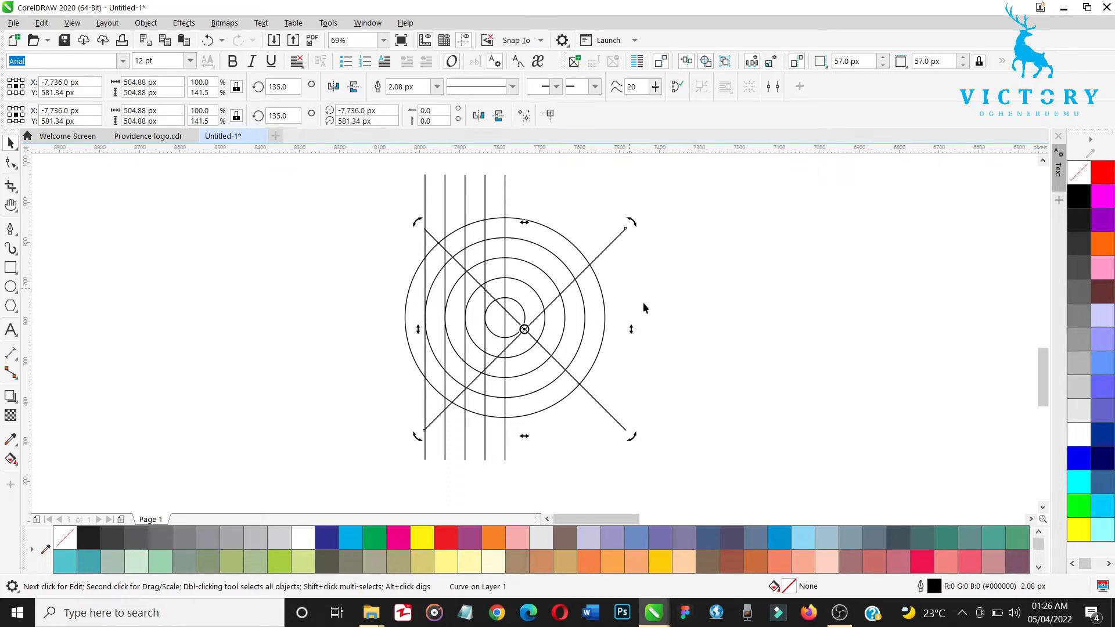
left_click(672, 323)
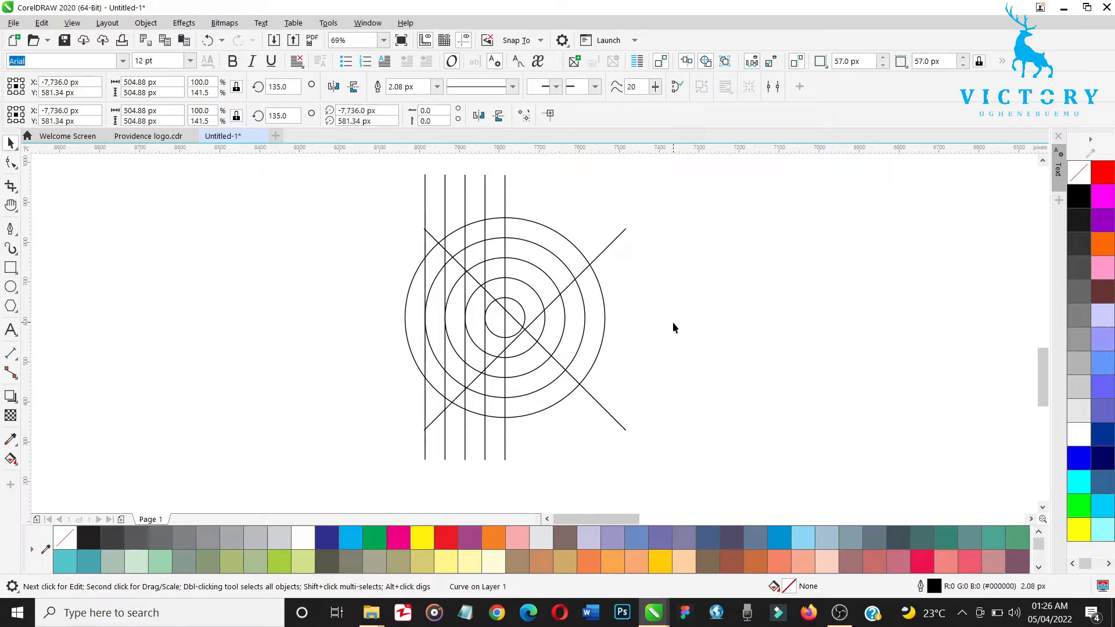
Step: Move both diagonal lines so that they cross at the common center of the circles
left_click(607, 249)
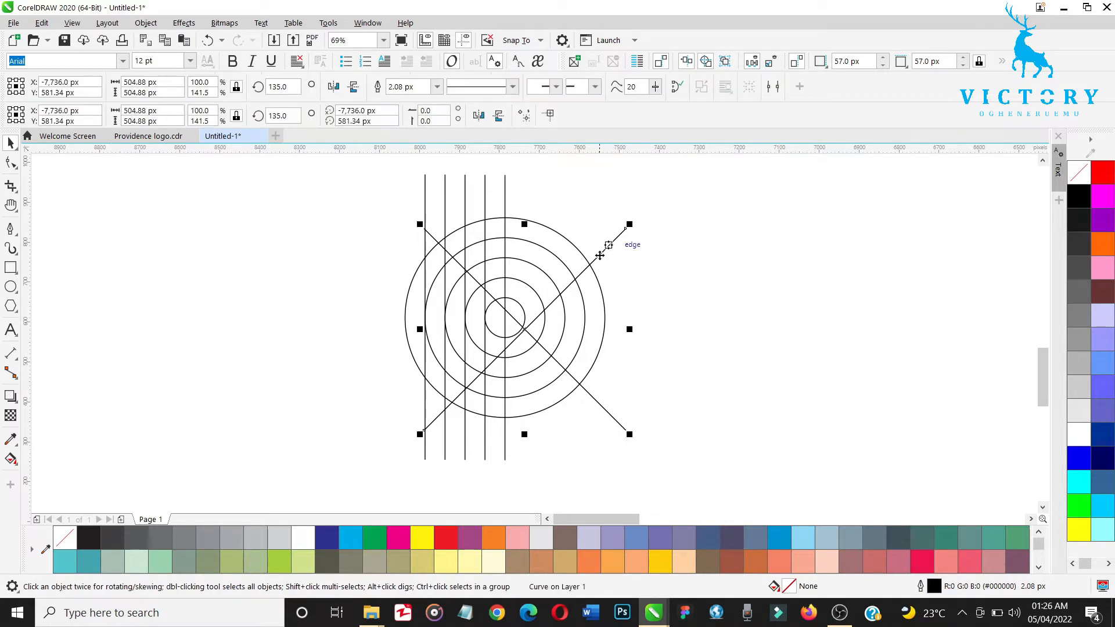
left_click_drag(599, 255, 783, 287)
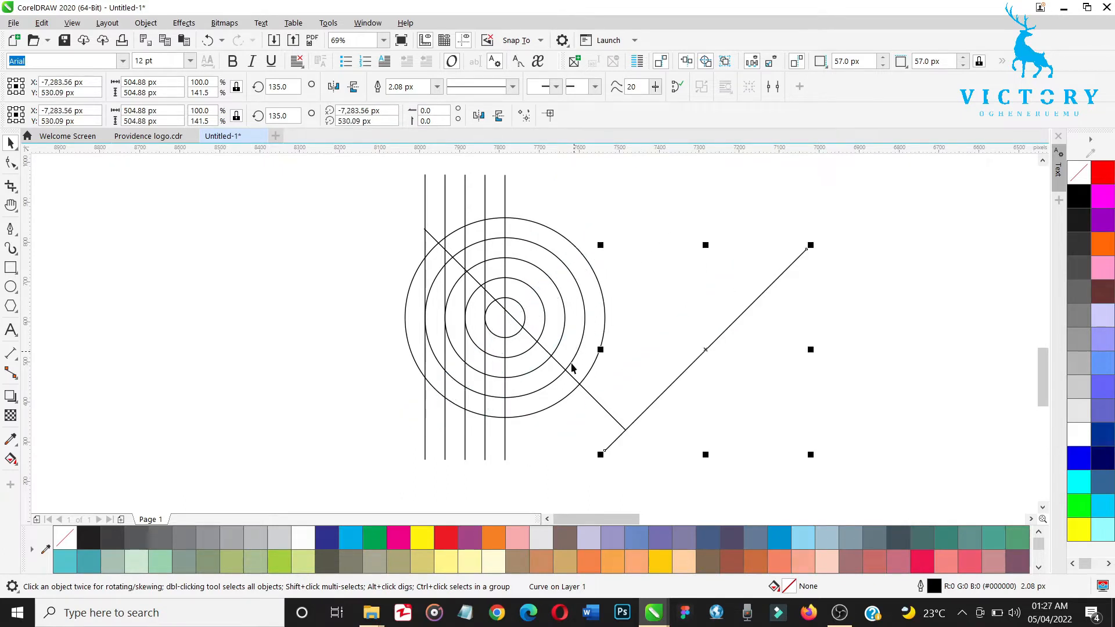
left_click(581, 388)
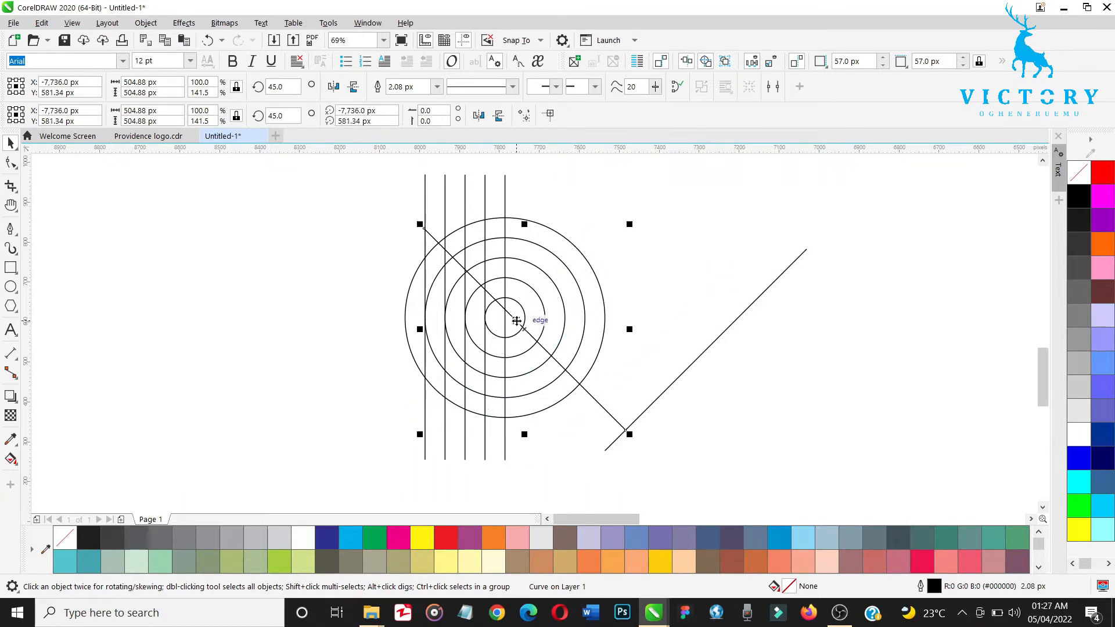
left_click_drag(514, 321, 506, 318)
left_click(700, 360)
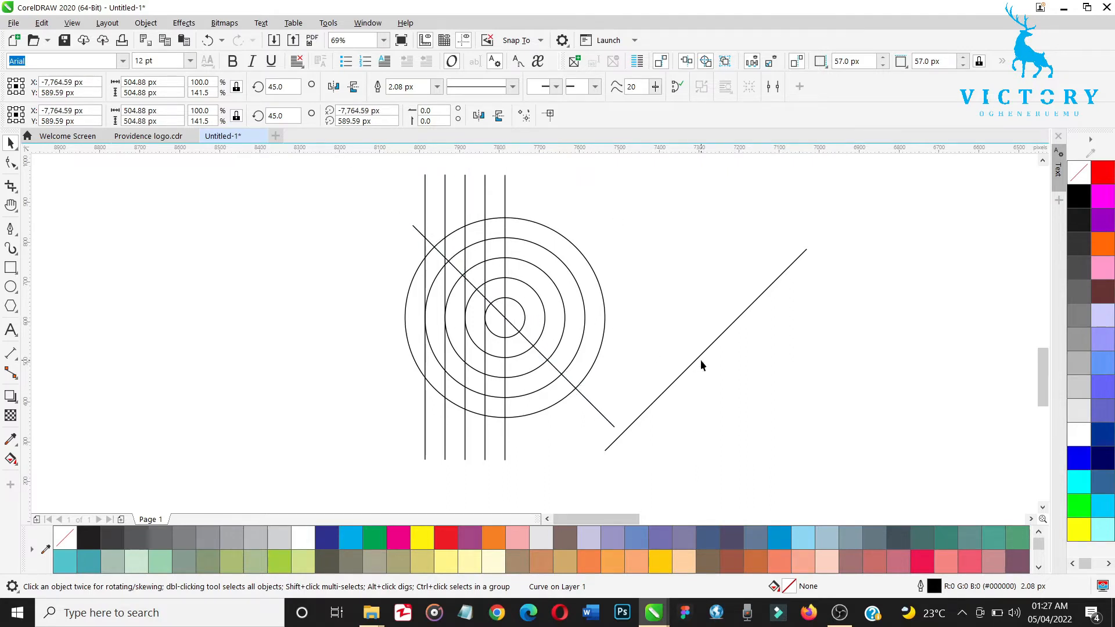
left_click(700, 360)
left_click_drag(699, 353, 508, 318)
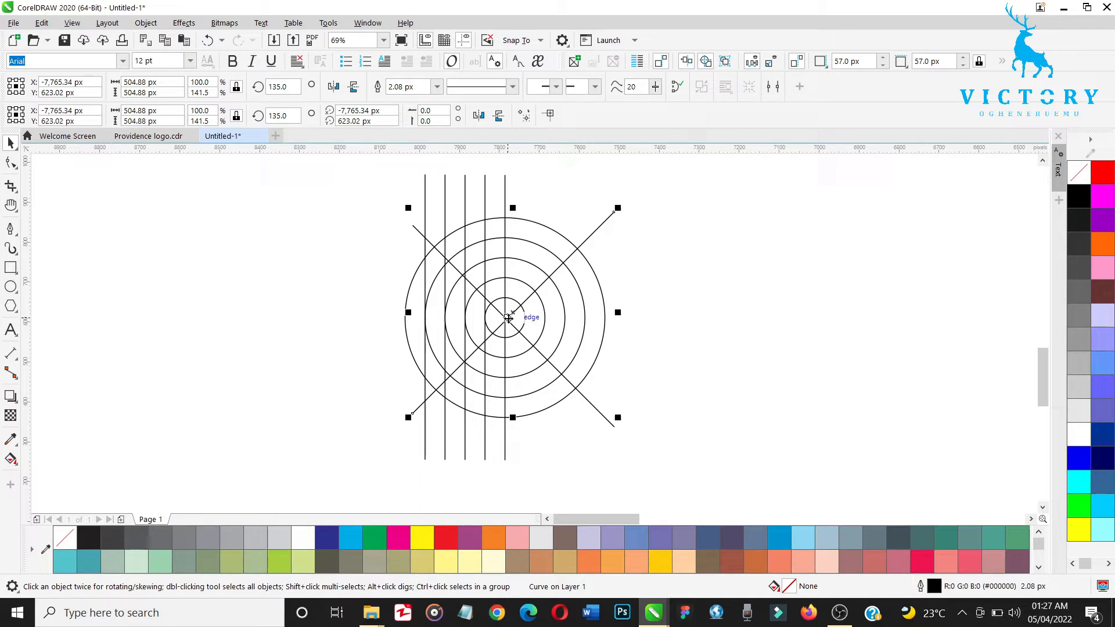
Step: Copy the rising diagonal line to the right of the circles and make the copy horizontal with a rotation of 270 degrees
left_click_drag(508, 318, 704, 343)
double_click(293, 88)
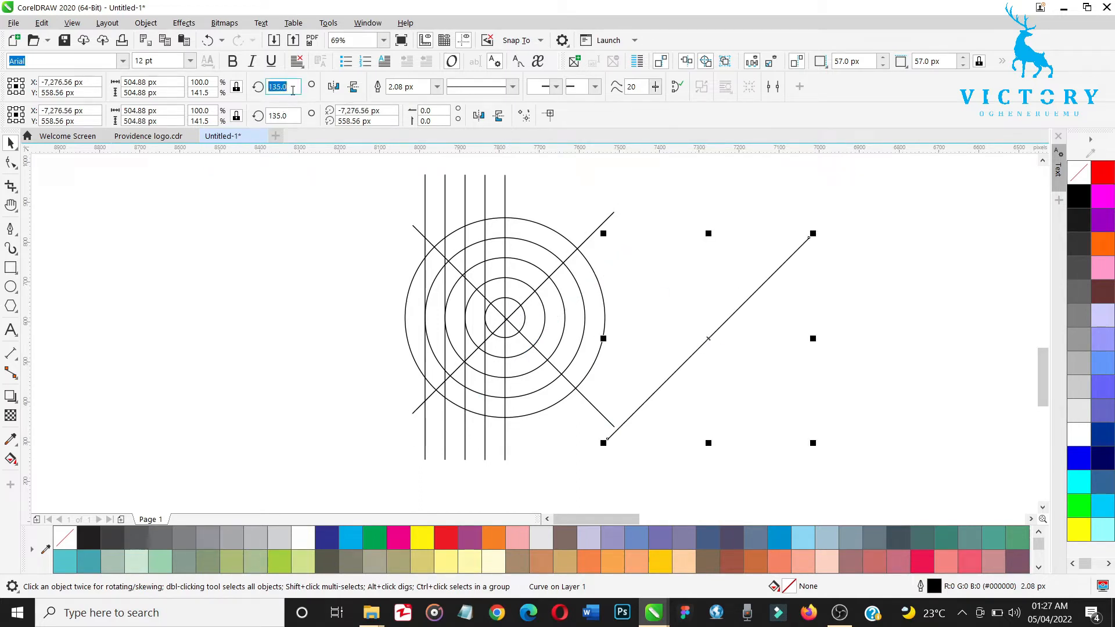
type("0")
key("Return")
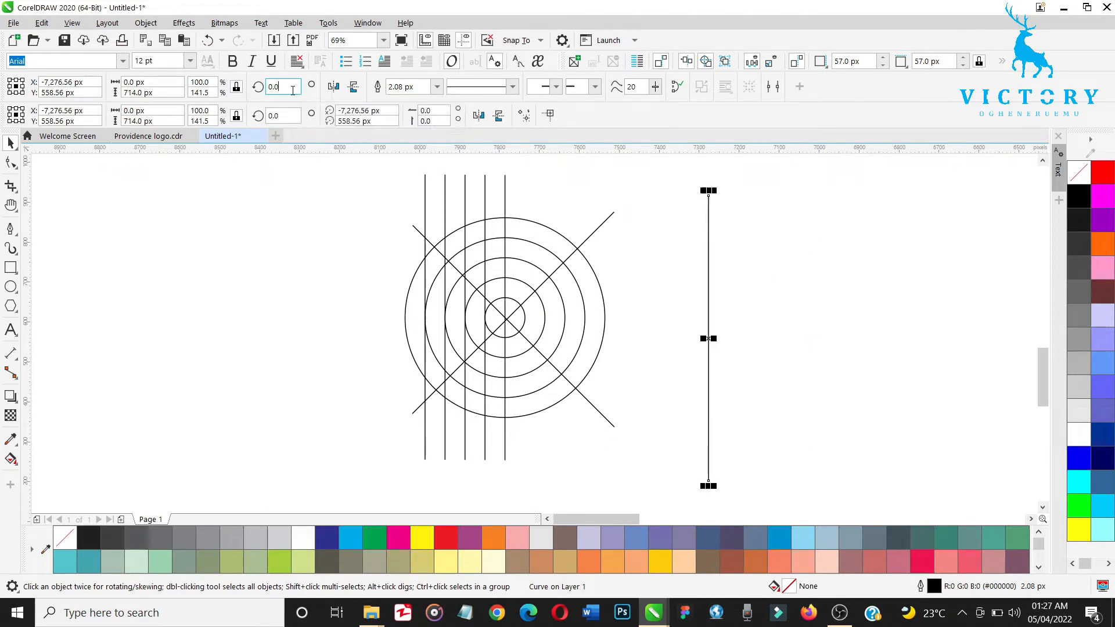
double_click(293, 88)
type("180")
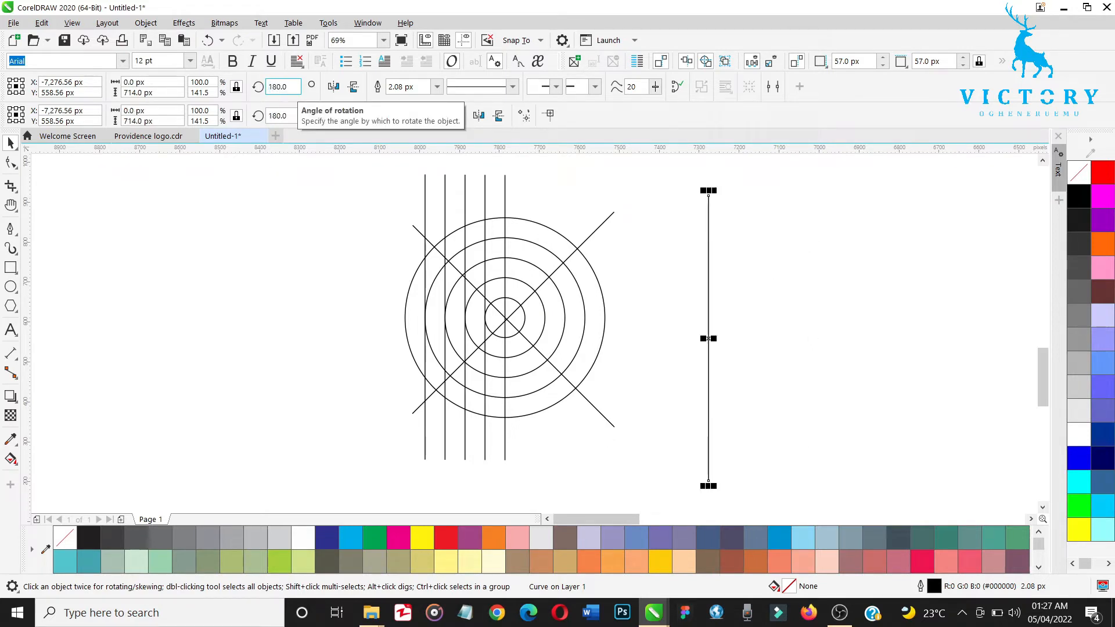
key("Return")
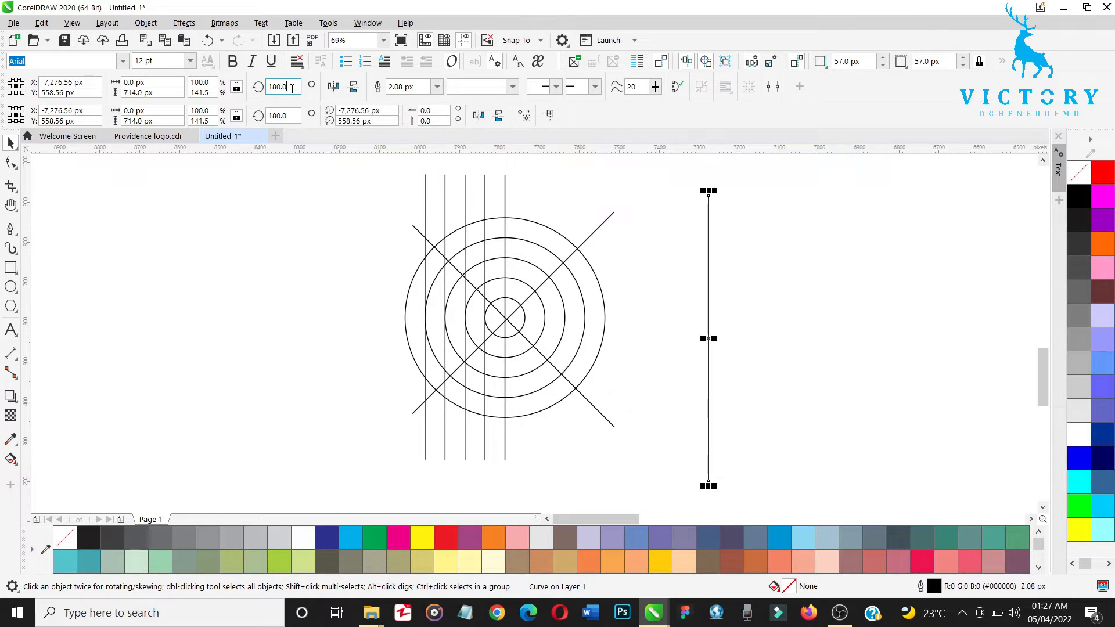
double_click(292, 88)
type("270")
key("Return")
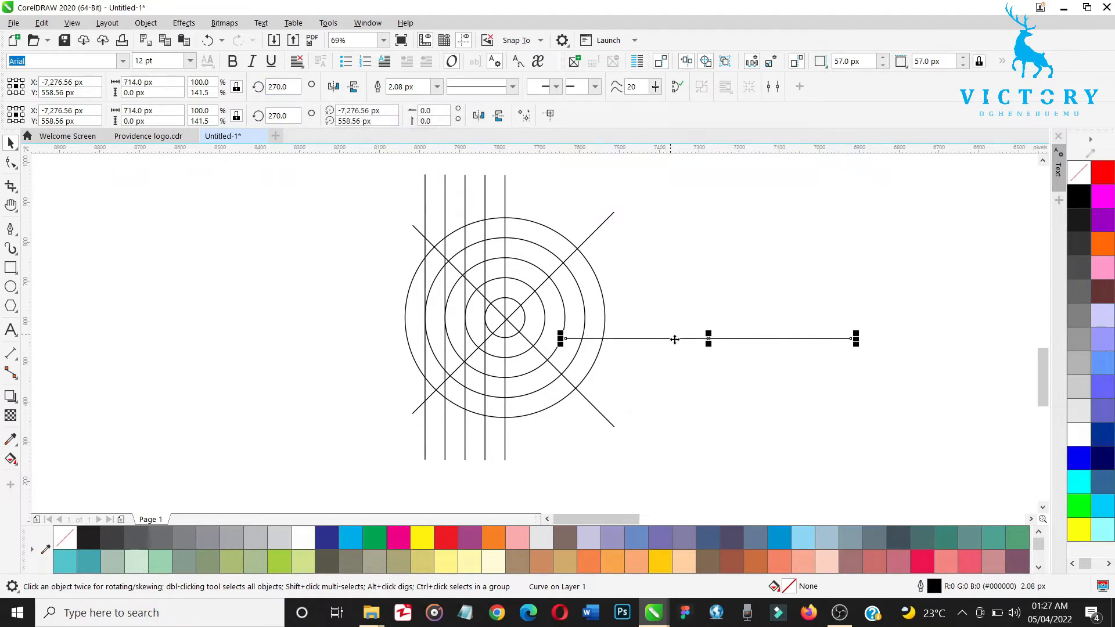
Step: Move the rising diagonal line so that it passes exactly through the common center of the circles
key("z")
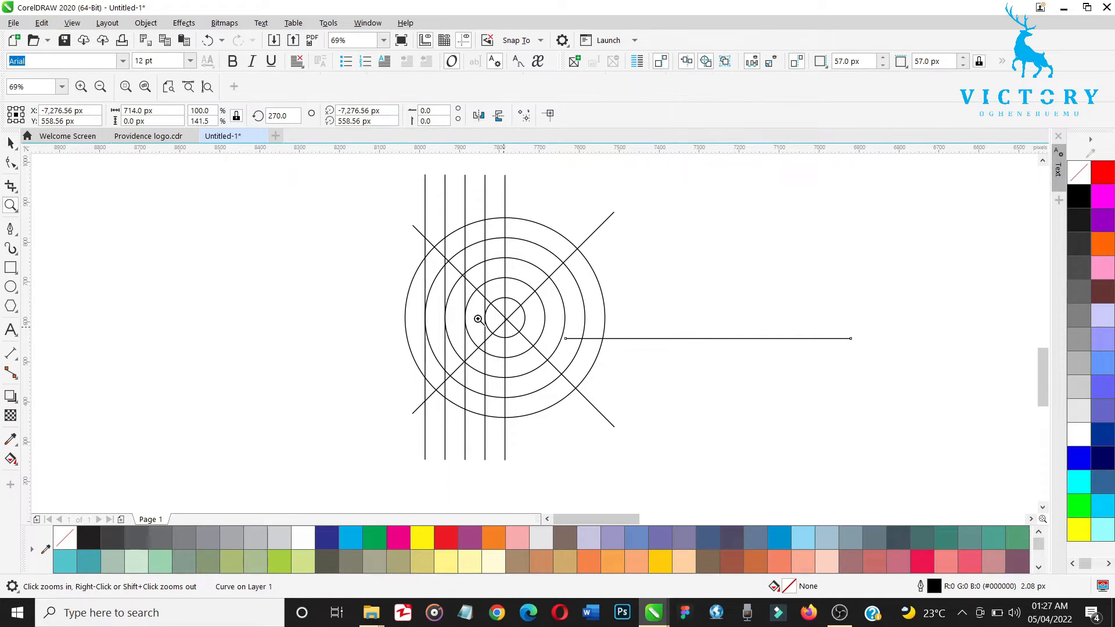
left_click_drag(395, 274, 603, 377)
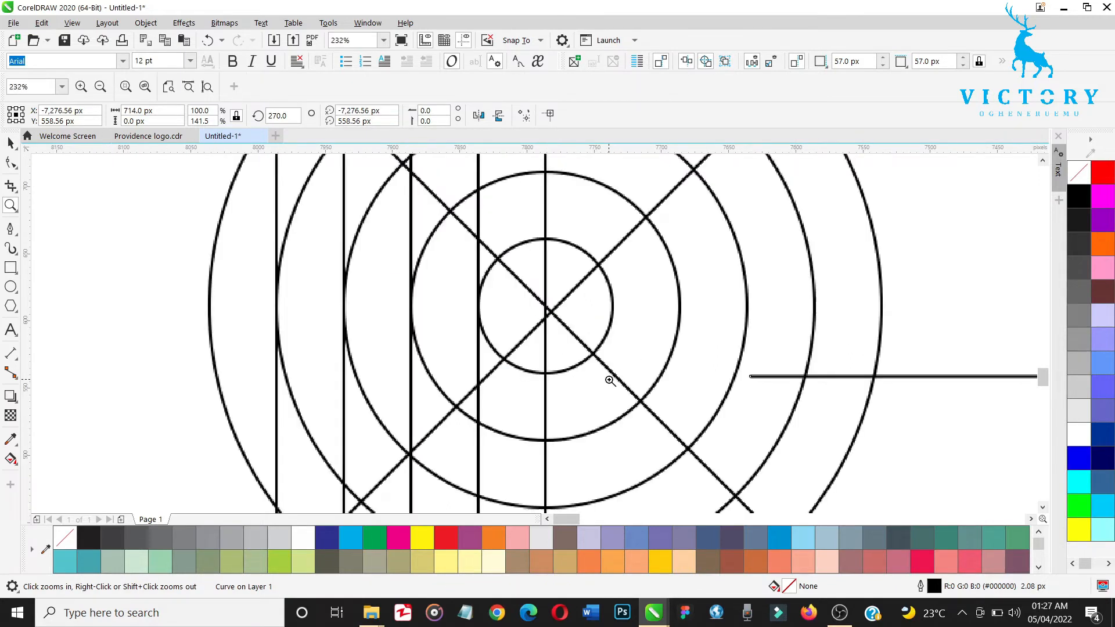
key("space")
left_click(578, 284)
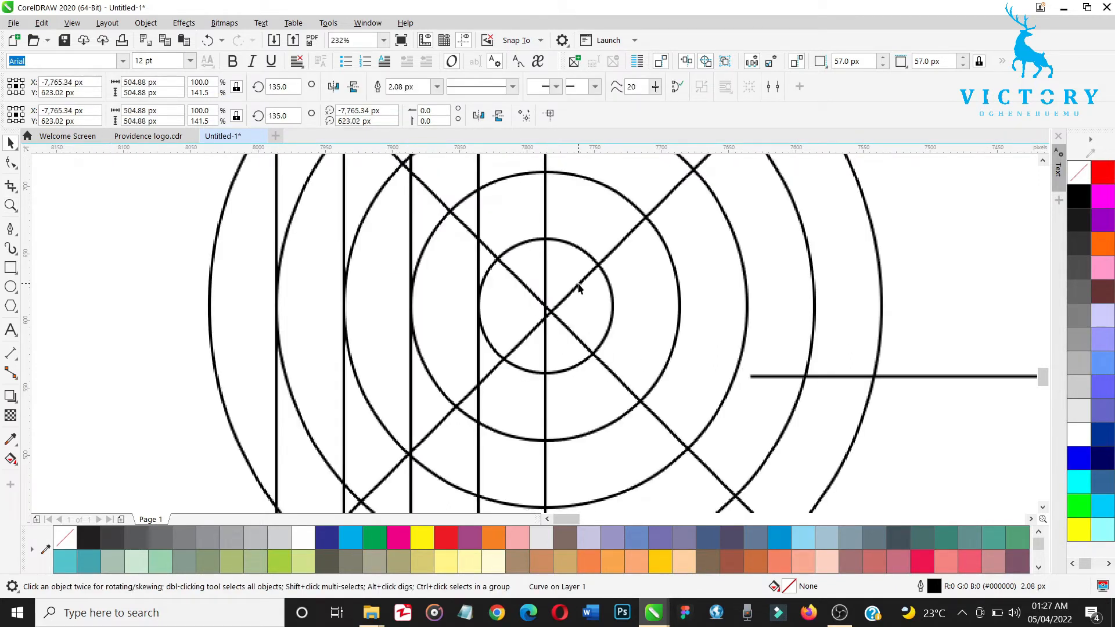
left_click_drag(584, 289, 546, 306)
Step: Move the horizontal line onto the circles so that it runs through their common center
left_click(918, 377)
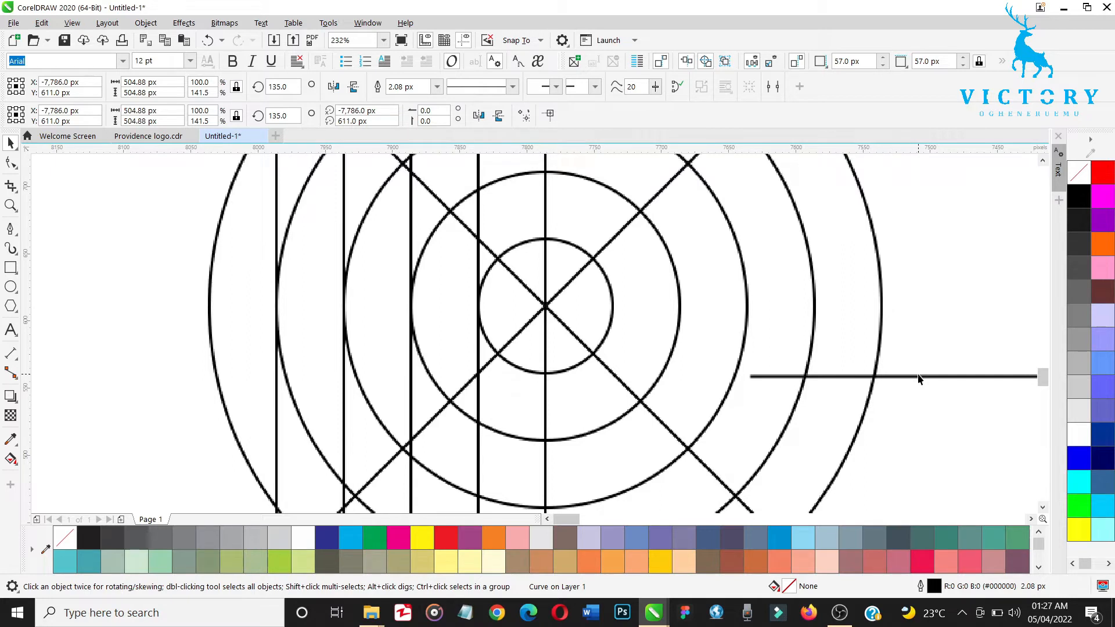
left_click_drag(927, 377, 256, 304)
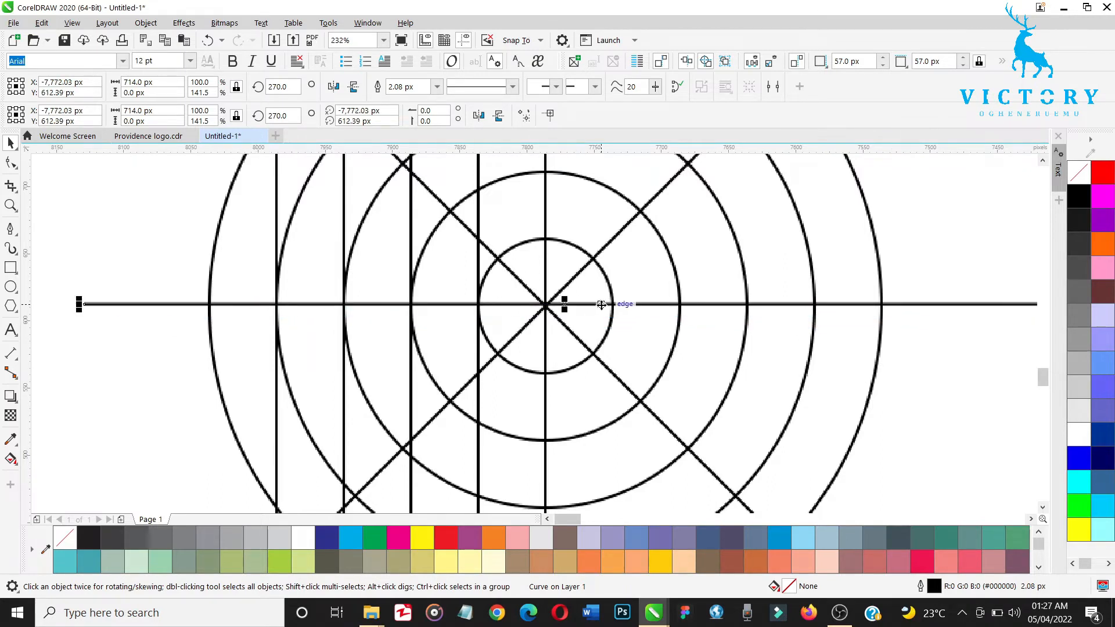
left_click_drag(580, 305, 545, 306)
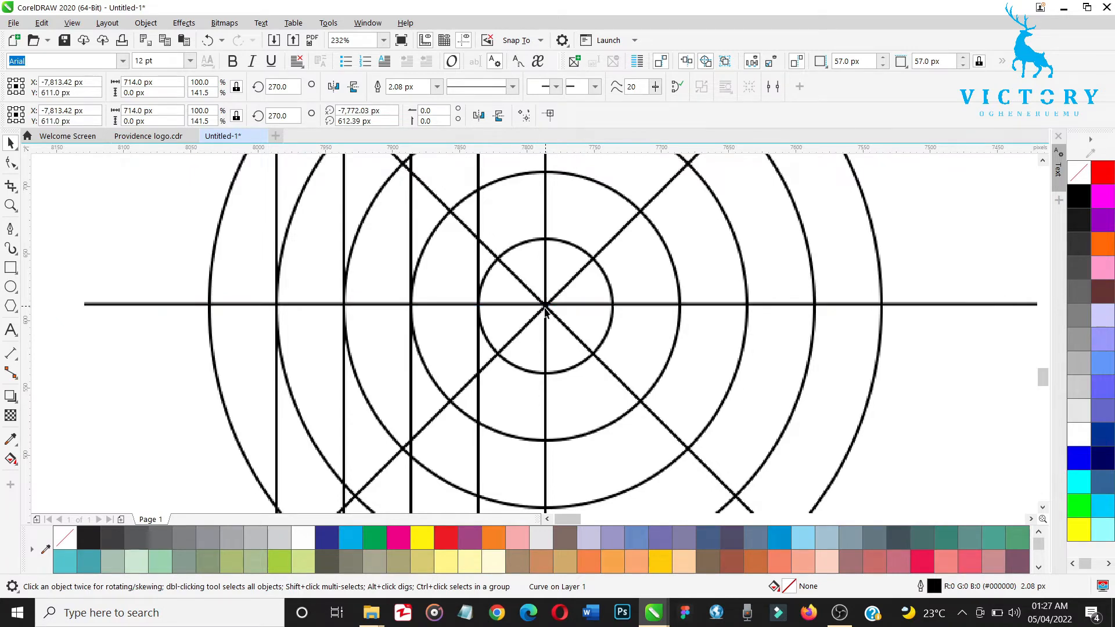
scroll(706, 392, "down", 1)
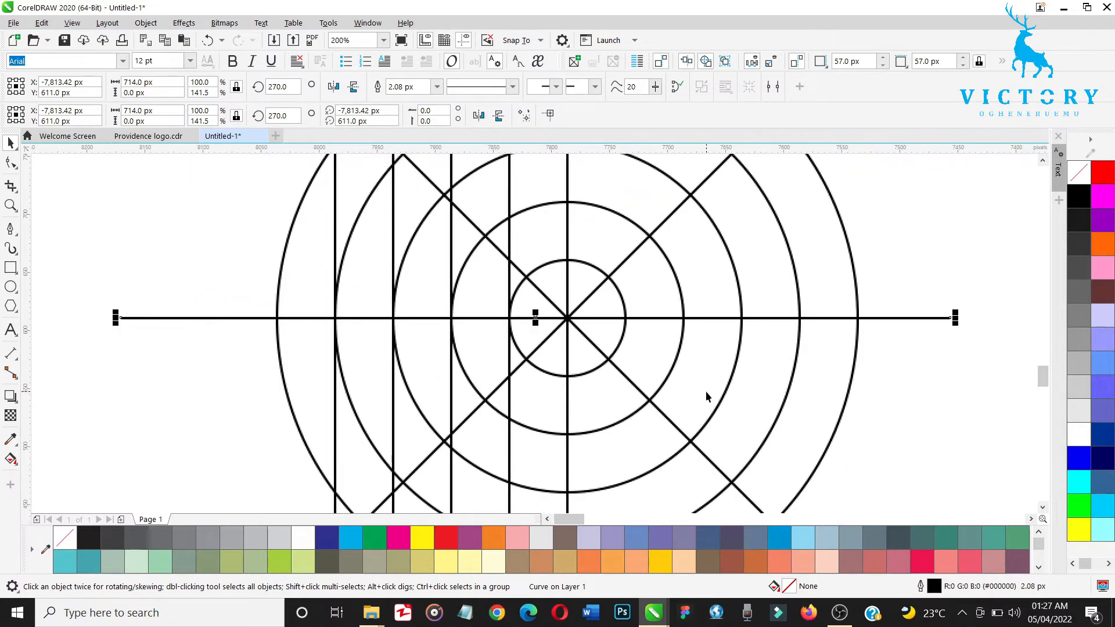
scroll(706, 392, "down", 1)
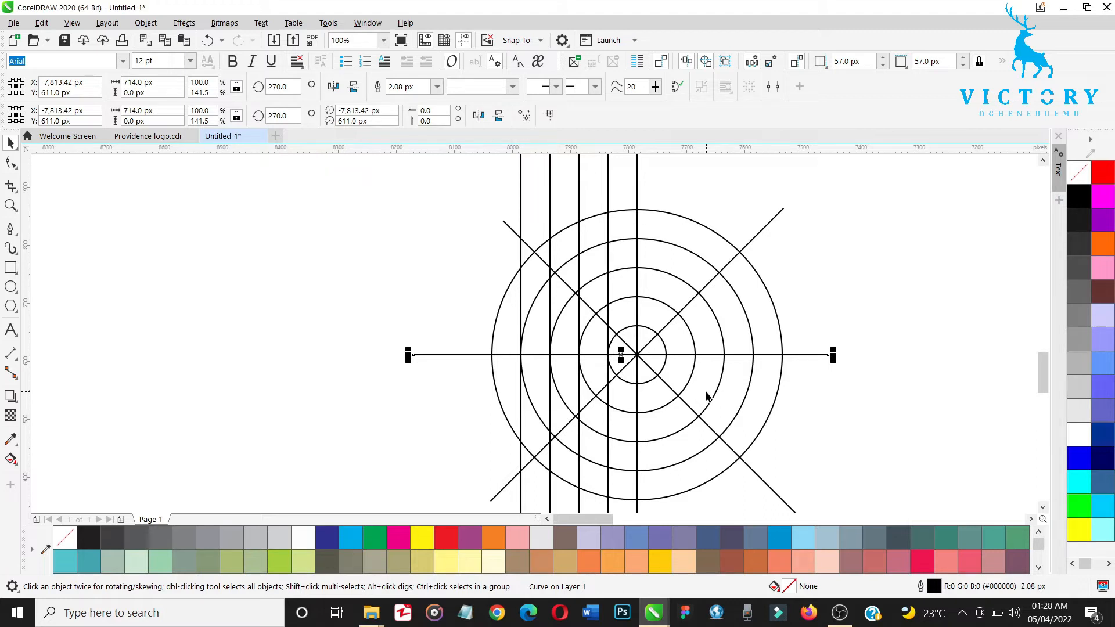
Step: Delete the two leftmost vertical lines, at the left edges of the 400 px and 300 px circles
left_click(522, 220)
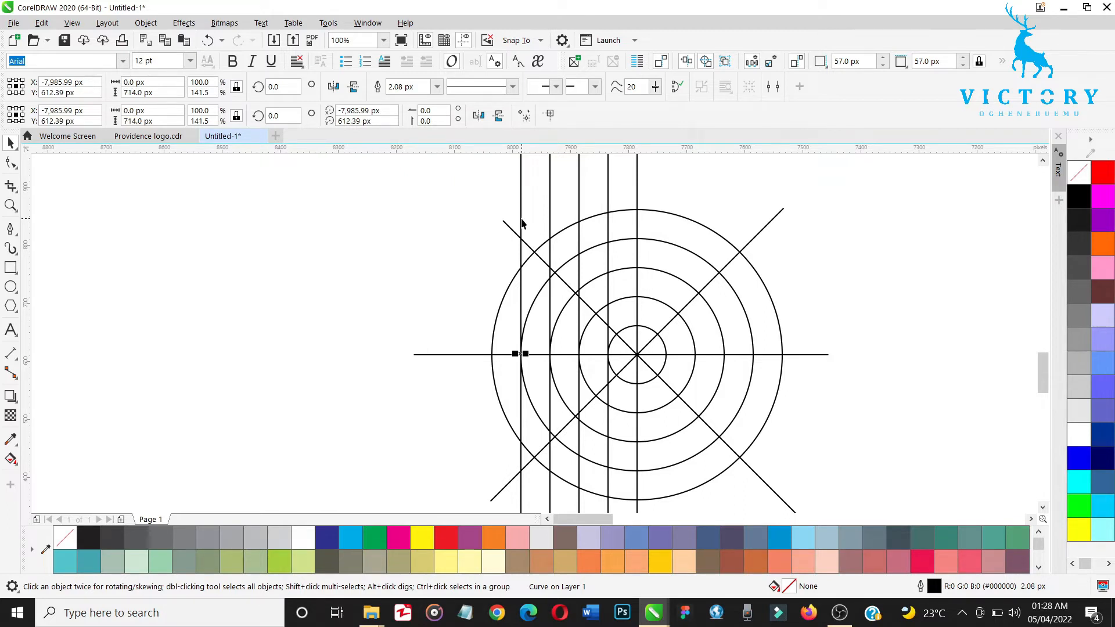
left_click(520, 228)
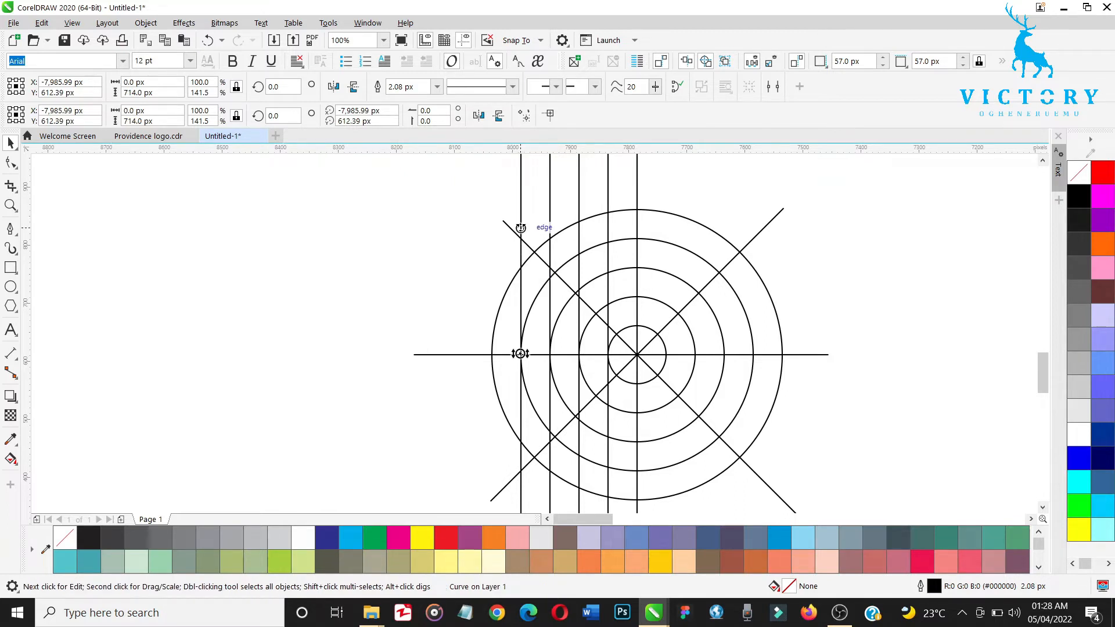
key("Delete")
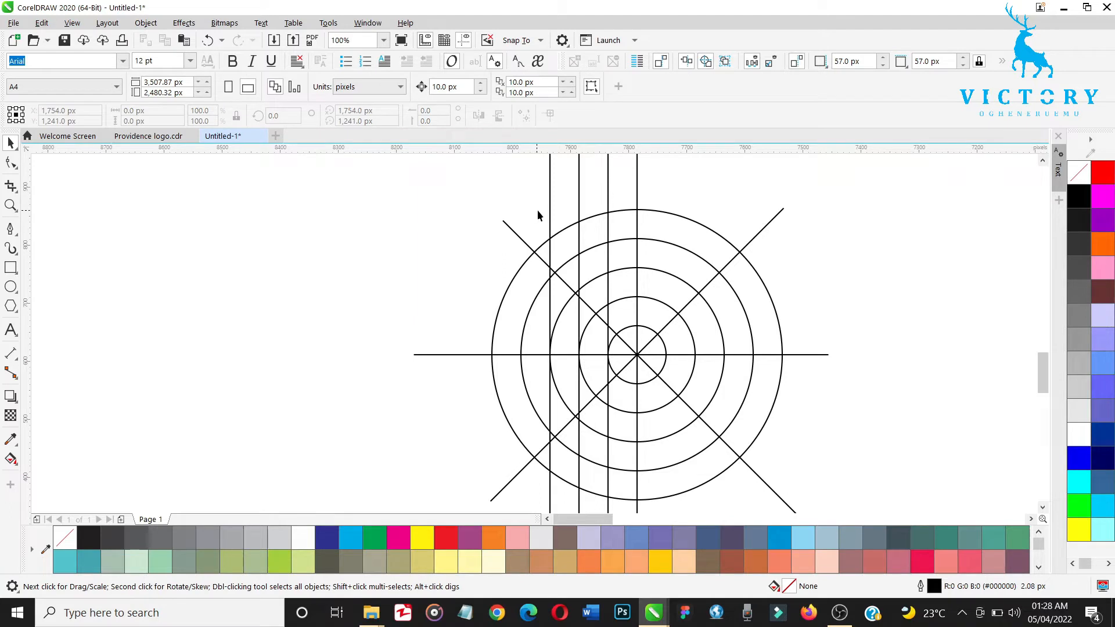
left_click(550, 214)
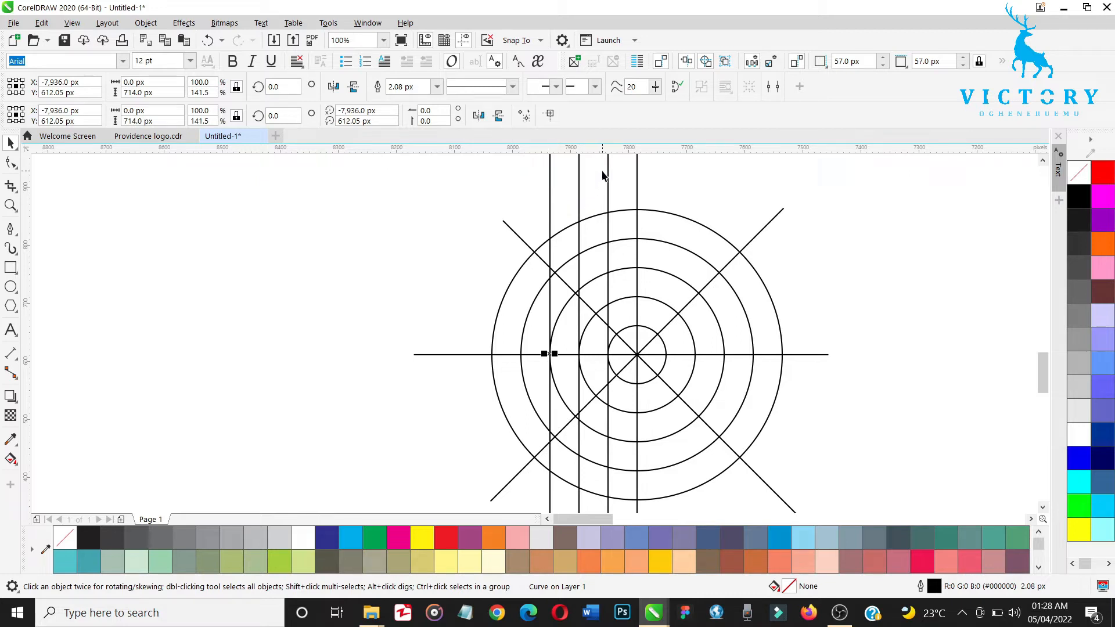
left_click(550, 186)
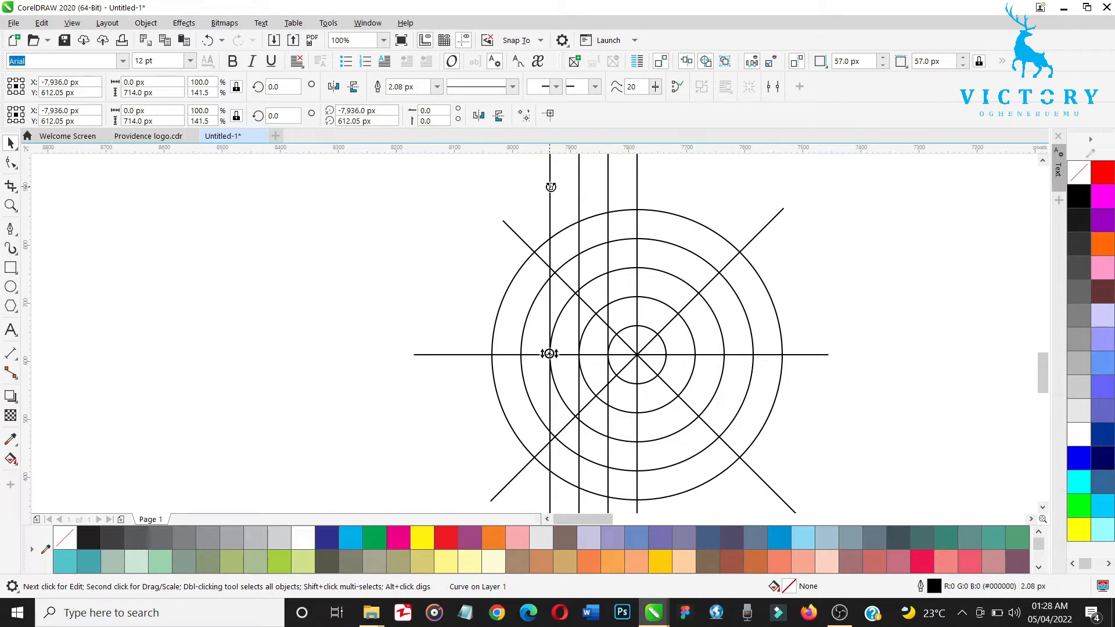
key("Delete")
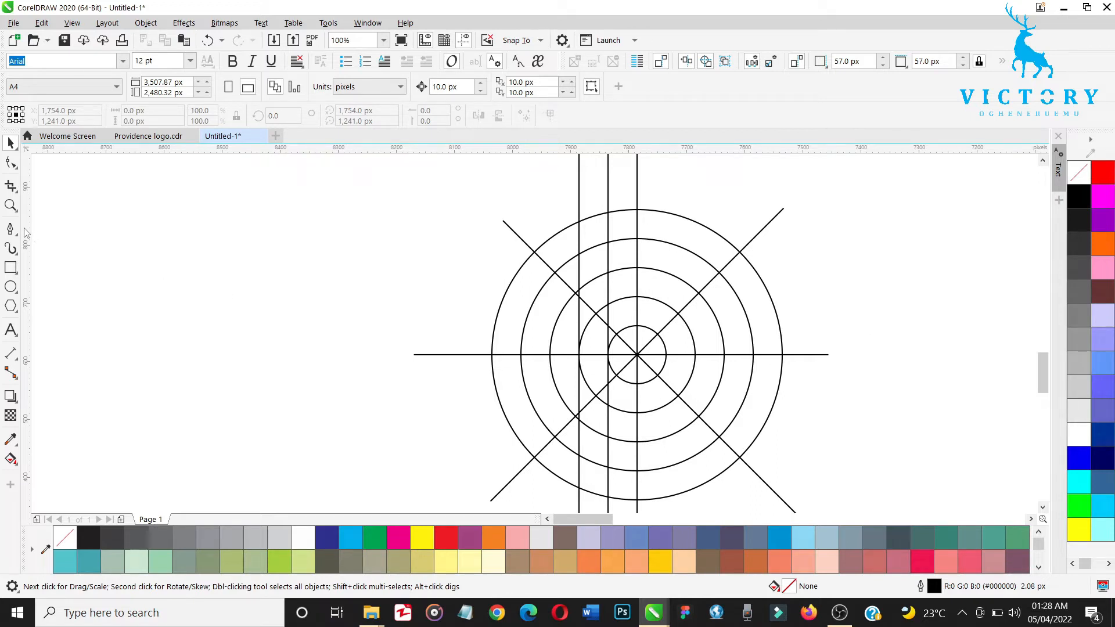
Step: With Virtual Segment Delete, remove the guide line segments crossing the upper and right part of the ring between the 300 and 400 px circles
left_click(17, 169)
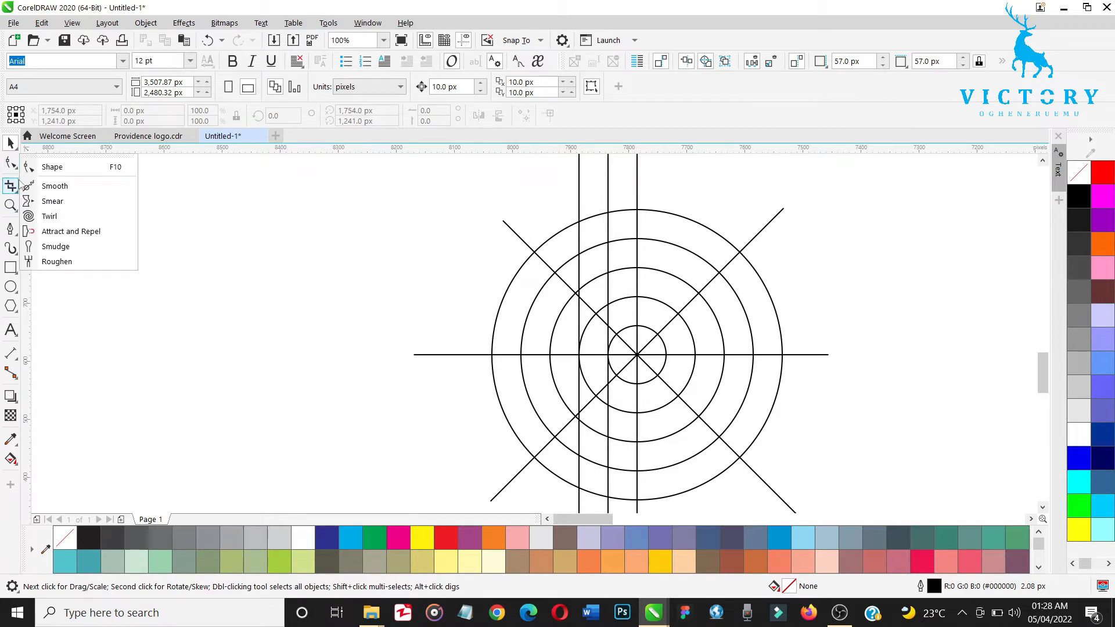
mouse_move(20, 194)
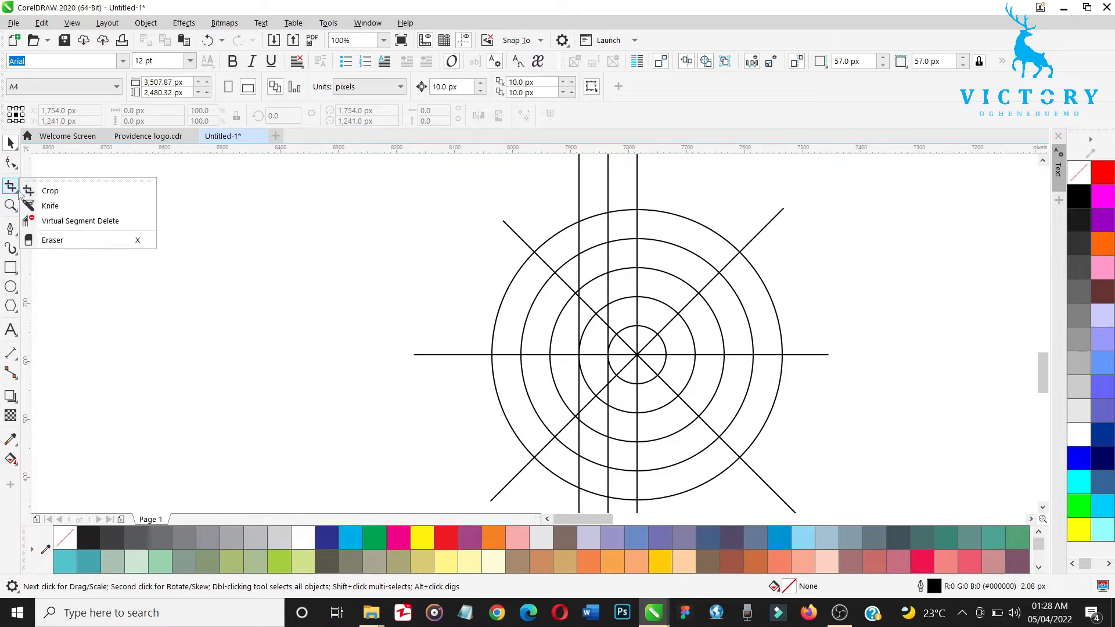
left_click(67, 223)
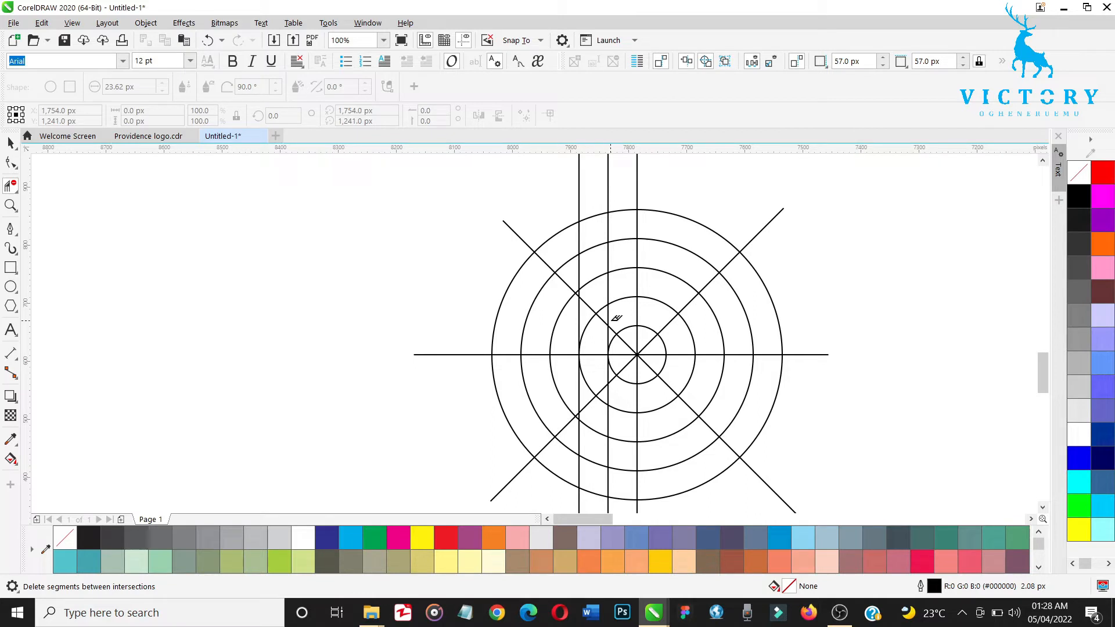
left_click(637, 250)
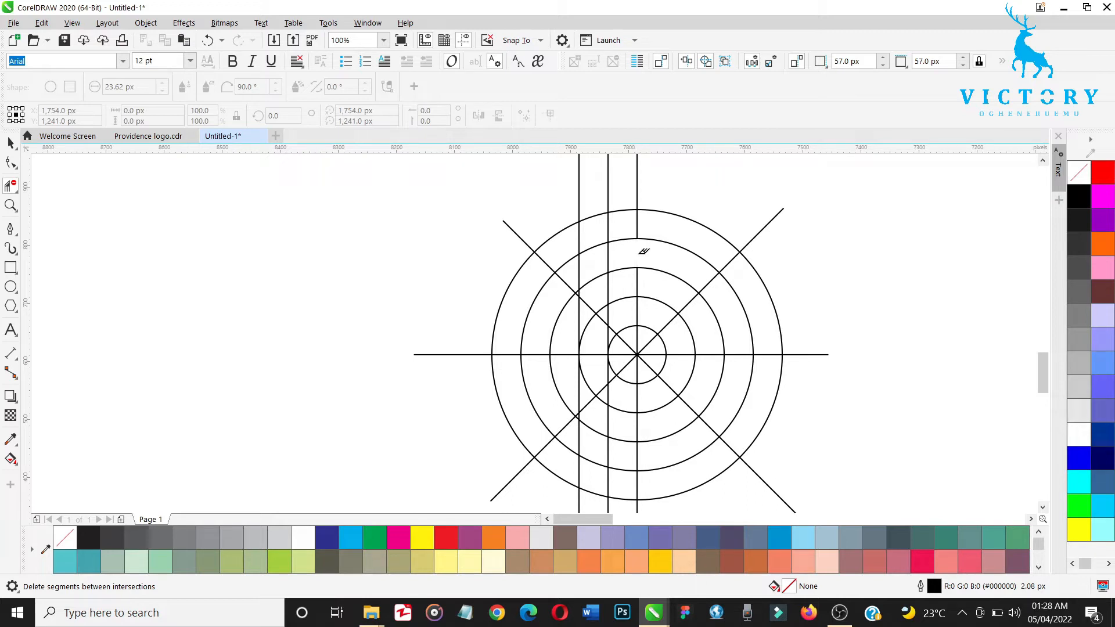
left_click(609, 251)
left_click(710, 284)
left_click(737, 351)
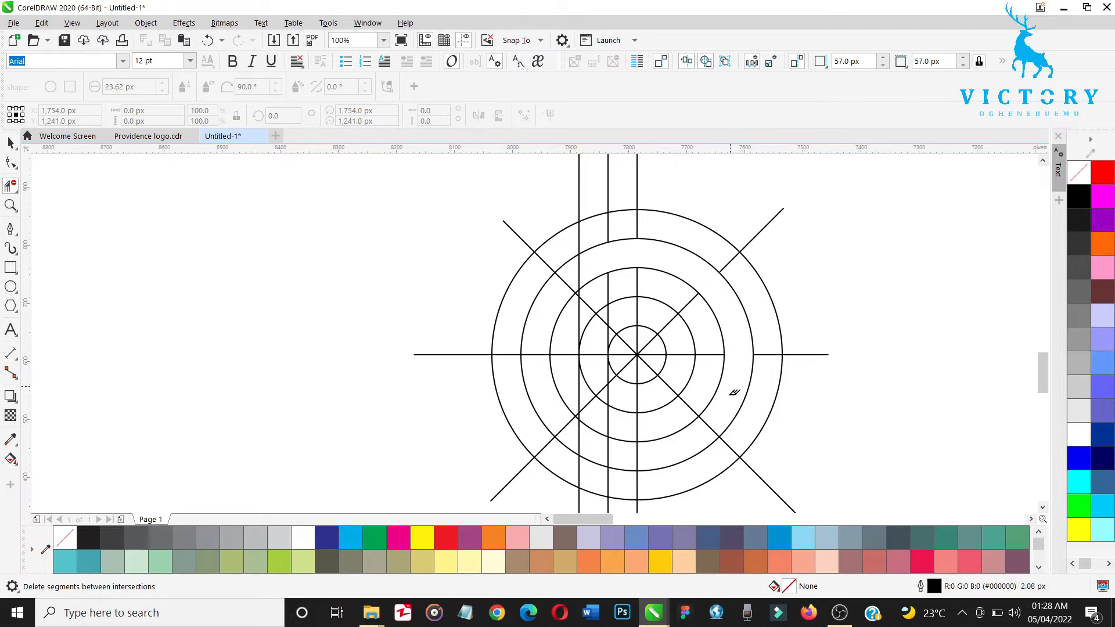
left_click(710, 418)
left_click(580, 268)
left_click(563, 273)
Step: Remove the guide segments in the ring between the 100 and 200 px circles and those crossing the P's vertical stem
left_click(668, 321)
left_click(602, 318)
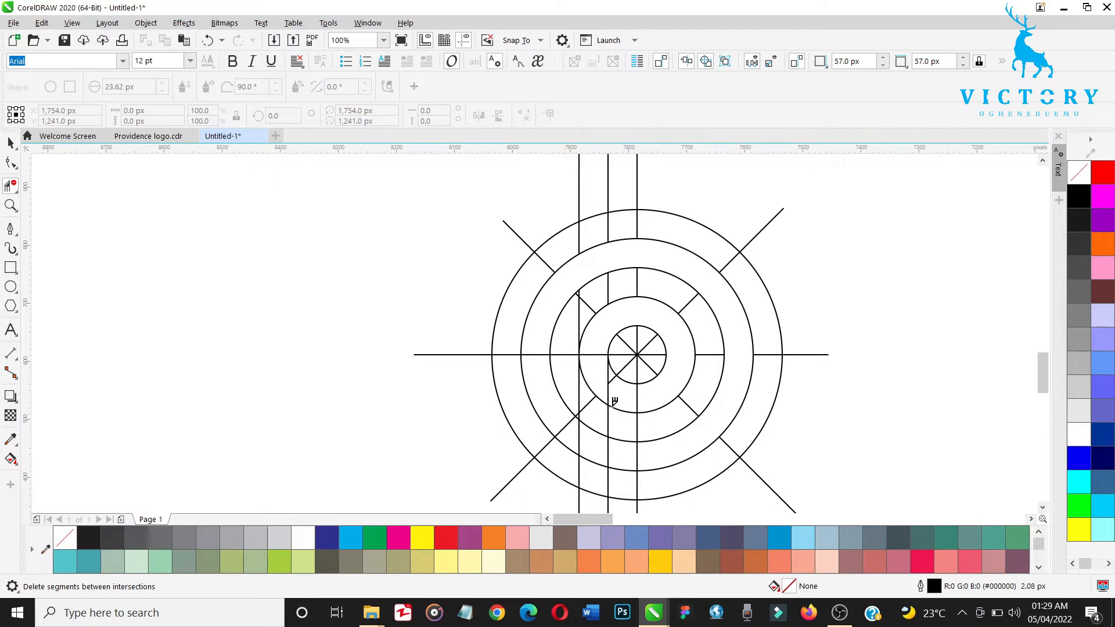
left_click(594, 392)
Step: Fill the open ring between the 300 and 400 px circles with Desert Blue and a 2.08 px blue outline using Smart Fill
left_click(16, 464)
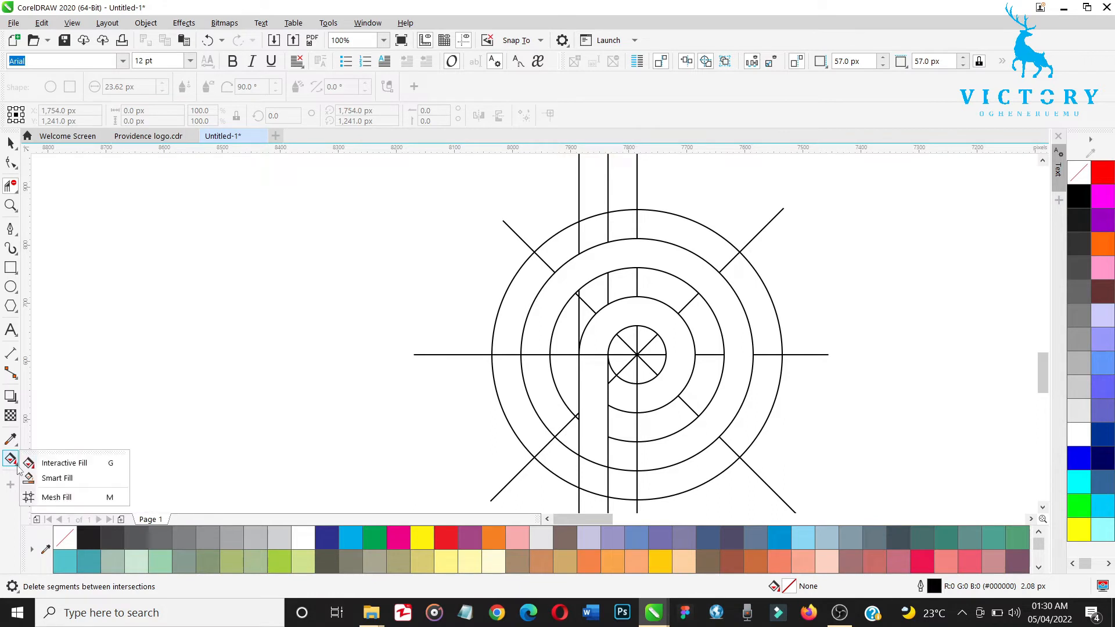
left_click(53, 478)
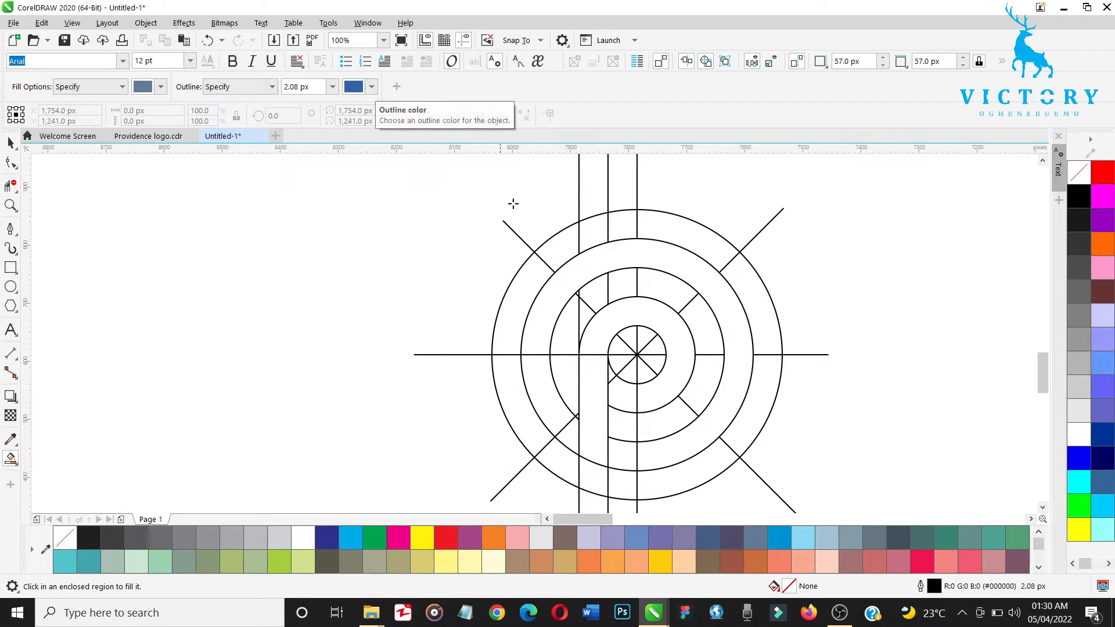
left_click(581, 259)
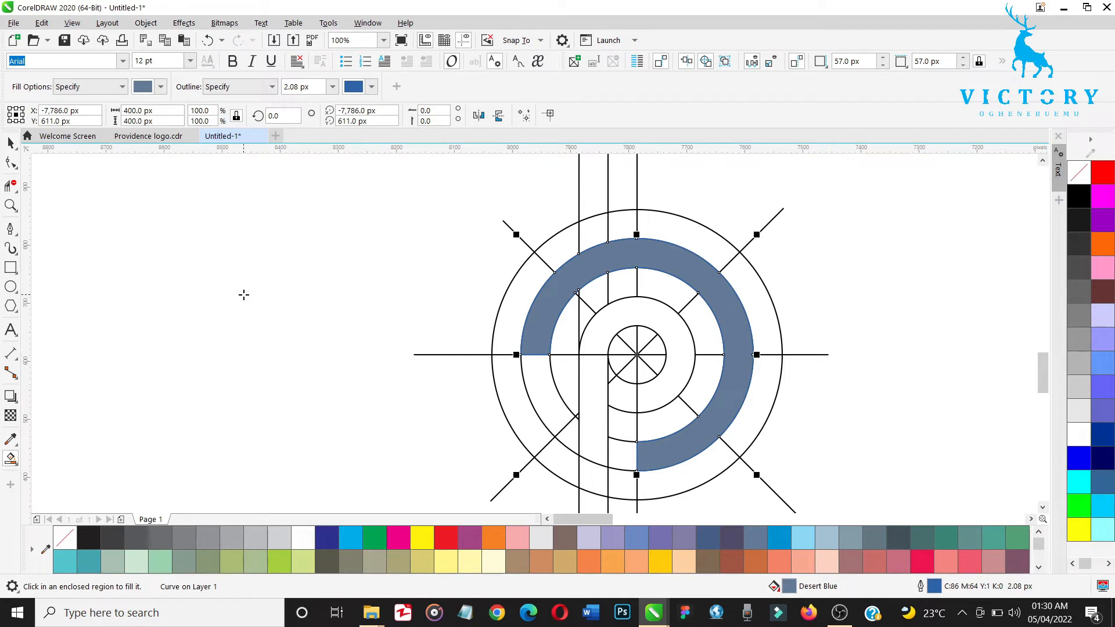
Step: Delete the horizontal line segment left across the P's stem and Smart Fill the inner P shape in Desert Blue
left_click(11, 186)
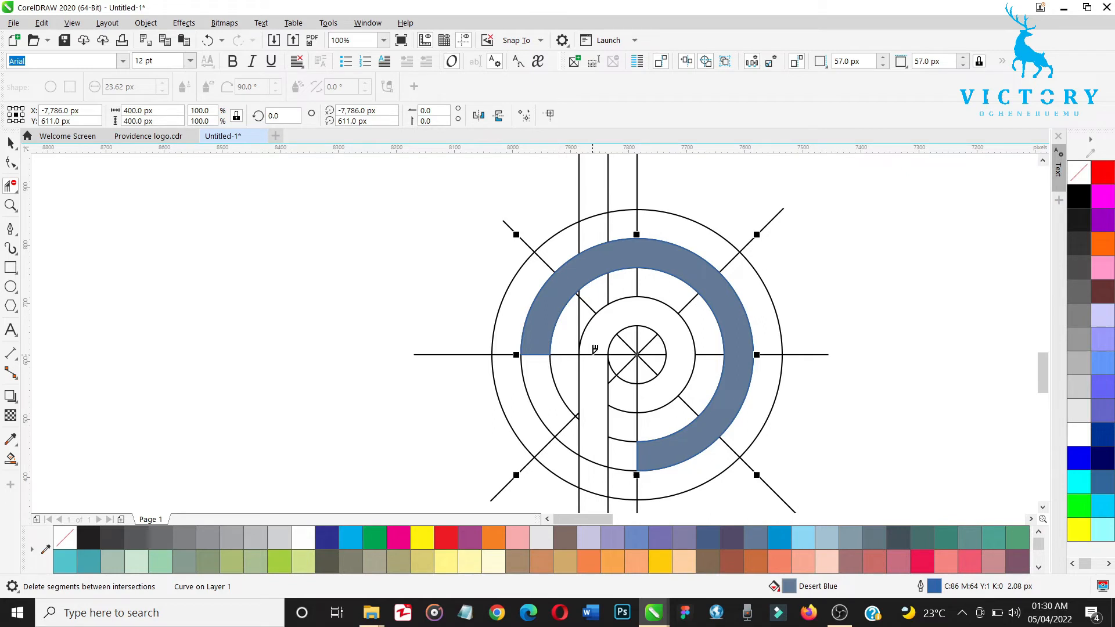
left_click(594, 351)
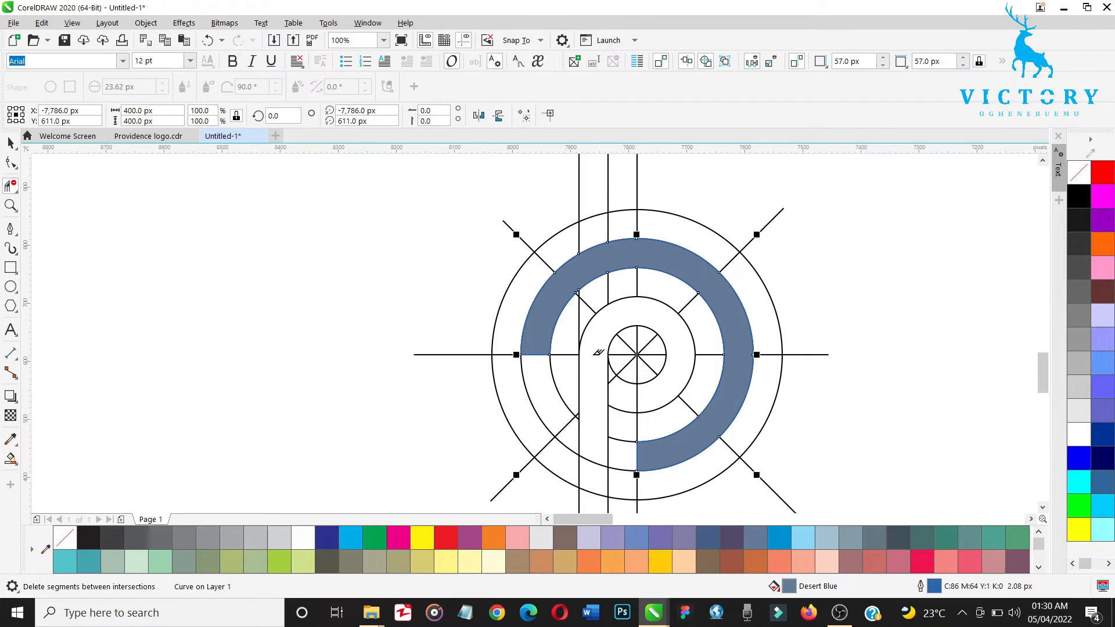
left_click(11, 459)
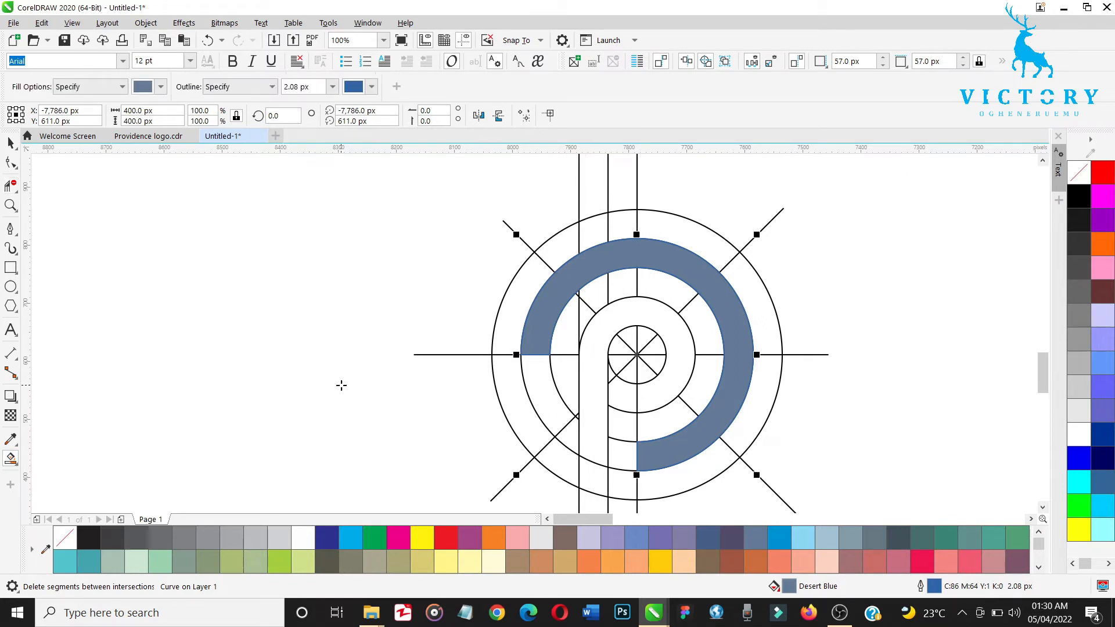
left_click(630, 319)
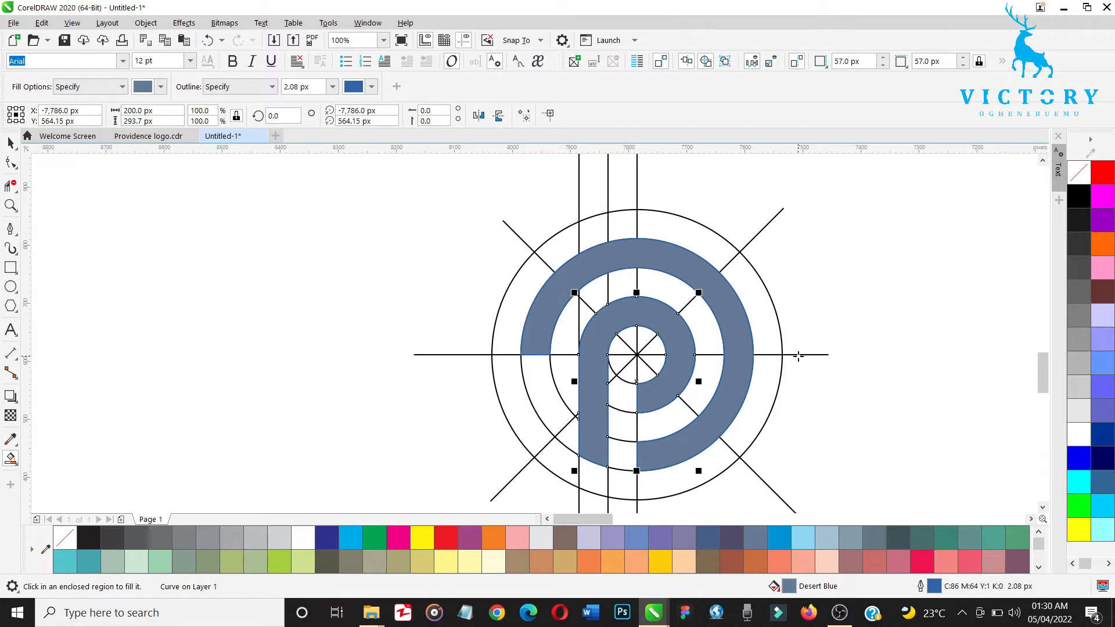
Step: Select the outer ring and inner P fills together and place a copy of them left of the construction grid
key("space")
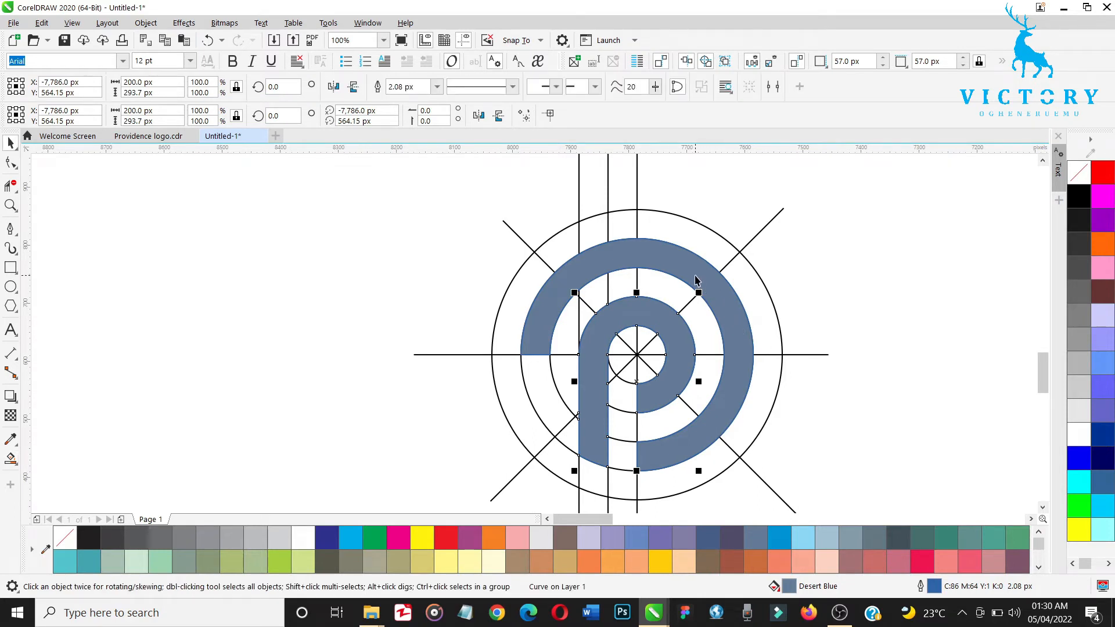
left_click(697, 280)
left_click(695, 276, "shift")
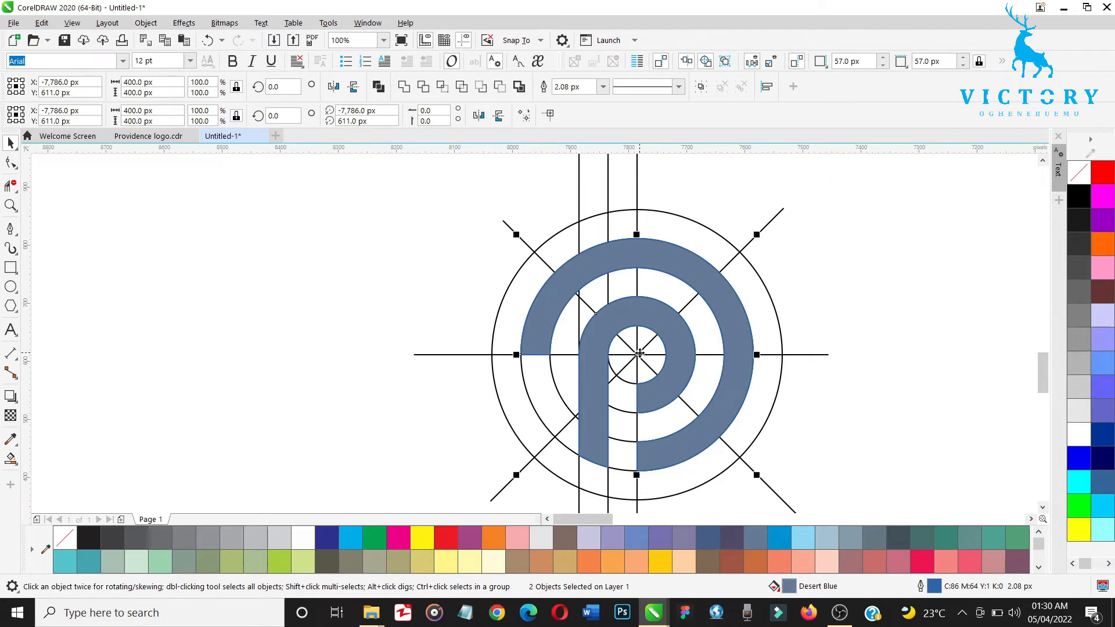
key("Up")
key("Right")
left_click_drag(639, 352, 239, 324)
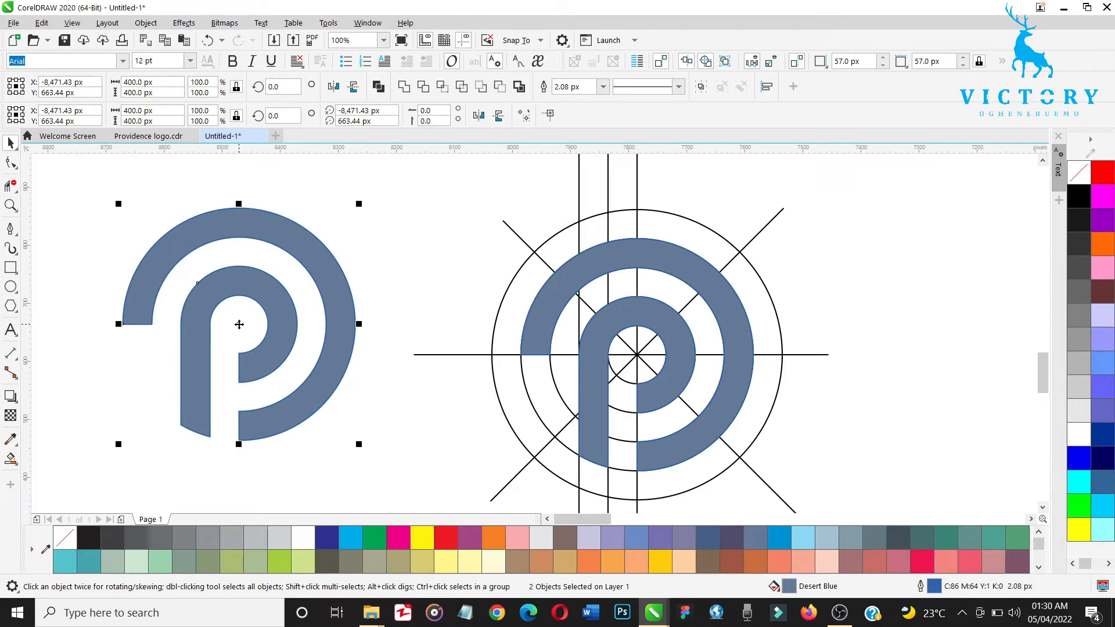
Step: Move the copied P mark to the right of the construction grid, slightly below it
scroll(239, 324, "down", 2)
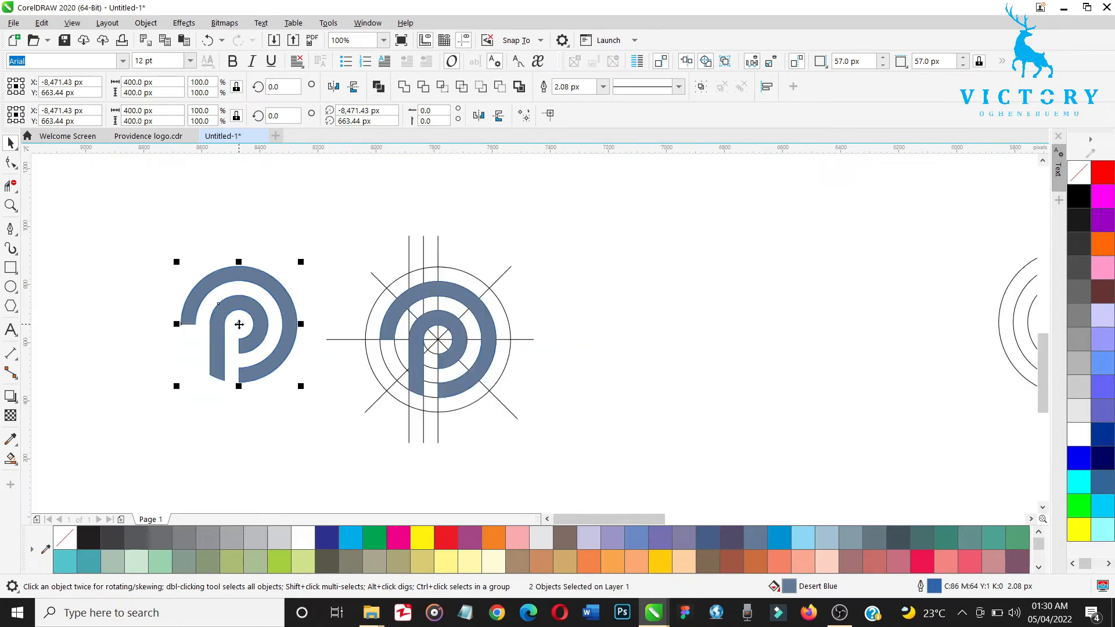
mouse_move(239, 324)
left_mouse_down()
mouse_move(638, 327)
mouse_move(467, 309)
mouse_move(499, 302)
mouse_move(469, 391)
left_mouse_up()
key("h")
key("space")
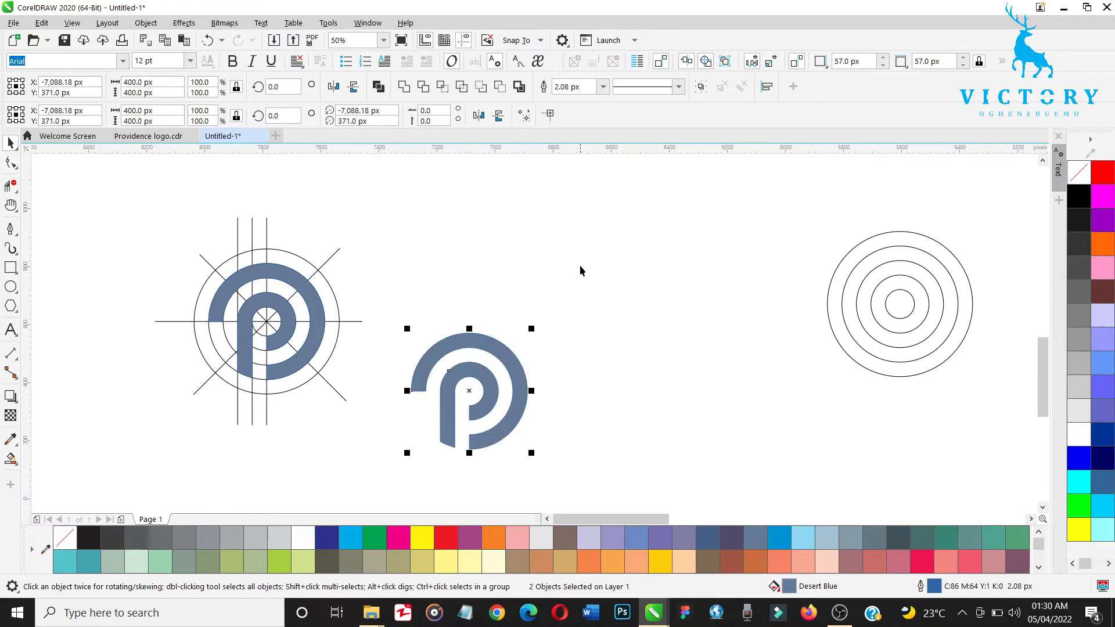
Step: Move the PACIFY text below the circles and place the copied P mark to its left, vertically centered on the text
left_click(579, 264)
scroll(579, 265, "down", 2)
scroll(579, 270, "down", 2)
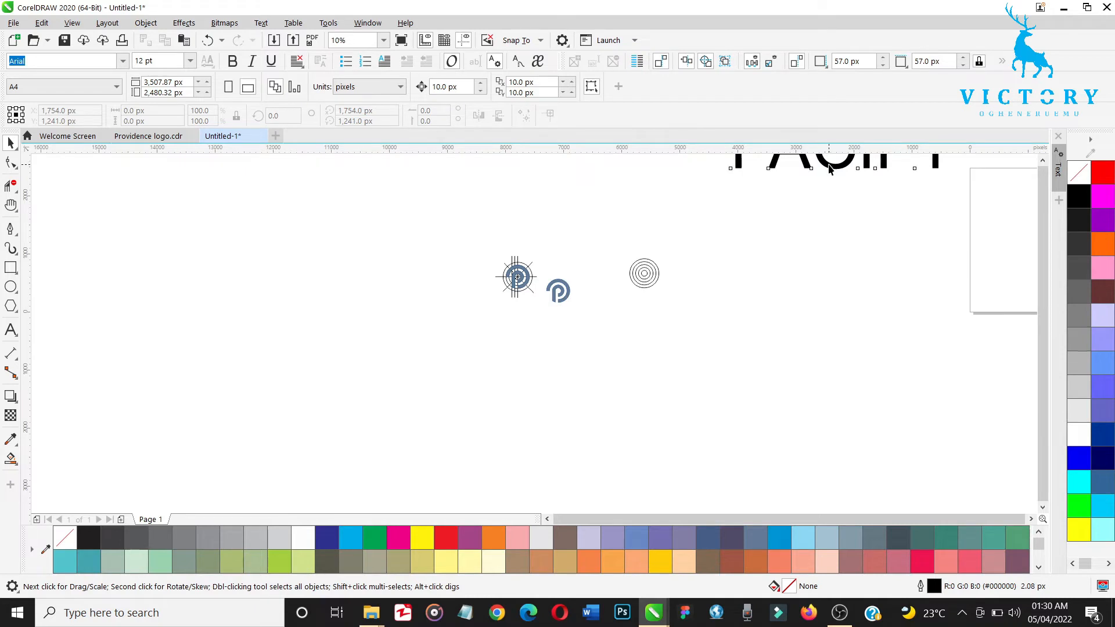
left_click_drag(829, 168, 714, 348)
mouse_move(573, 274)
left_mouse_down()
mouse_move(540, 316)
mouse_move(570, 331)
left_mouse_up()
key("z")
left_click_drag(533, 279, 844, 386)
key("space")
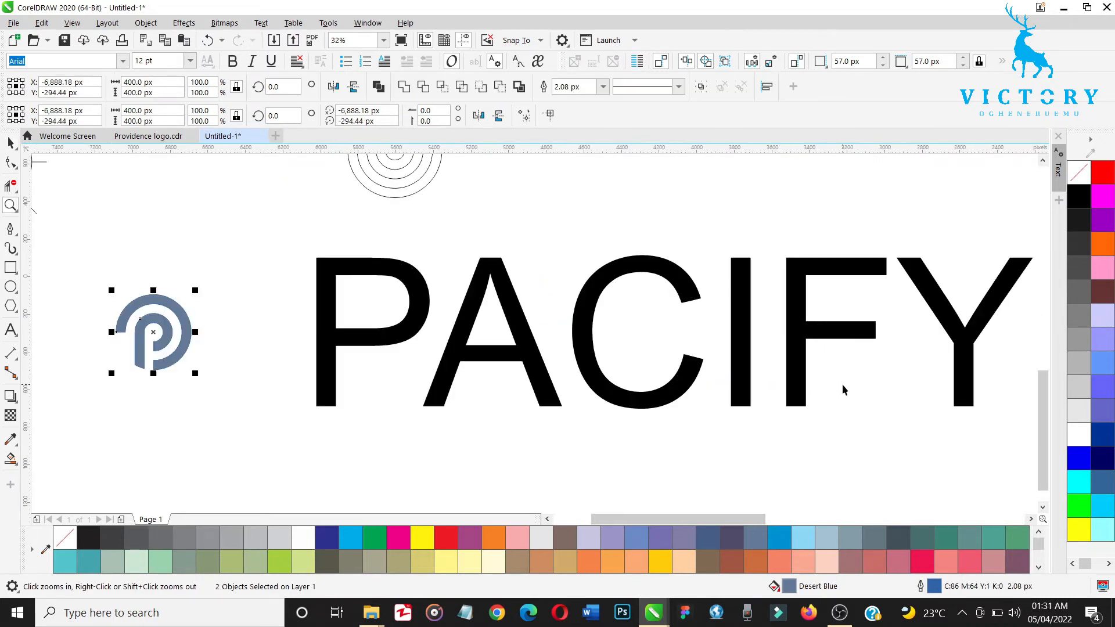
Step: Scale the PACIFY text down to about 132 pt and set its font to Dissolve Regular
left_click(800, 386)
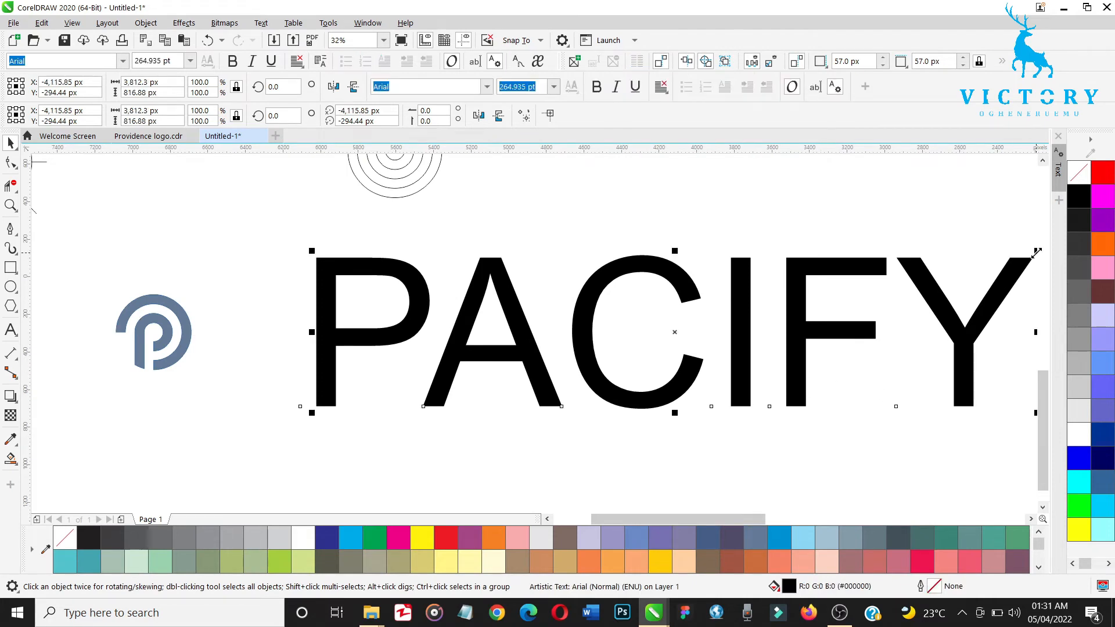
left_click_drag(1035, 251, 813, 326)
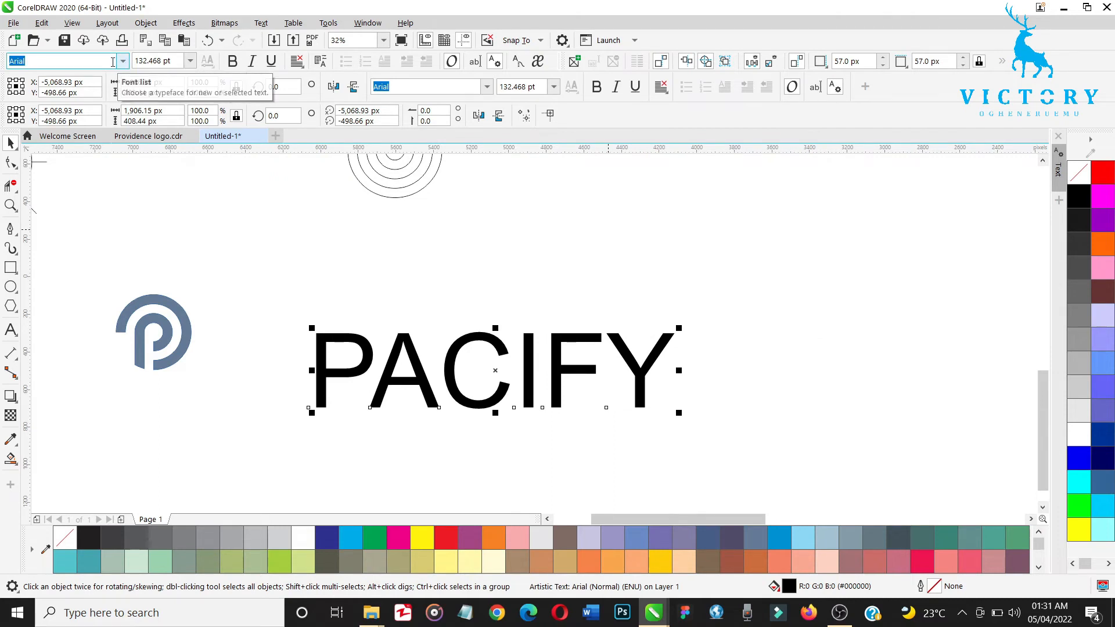
type("Dissolve Regular")
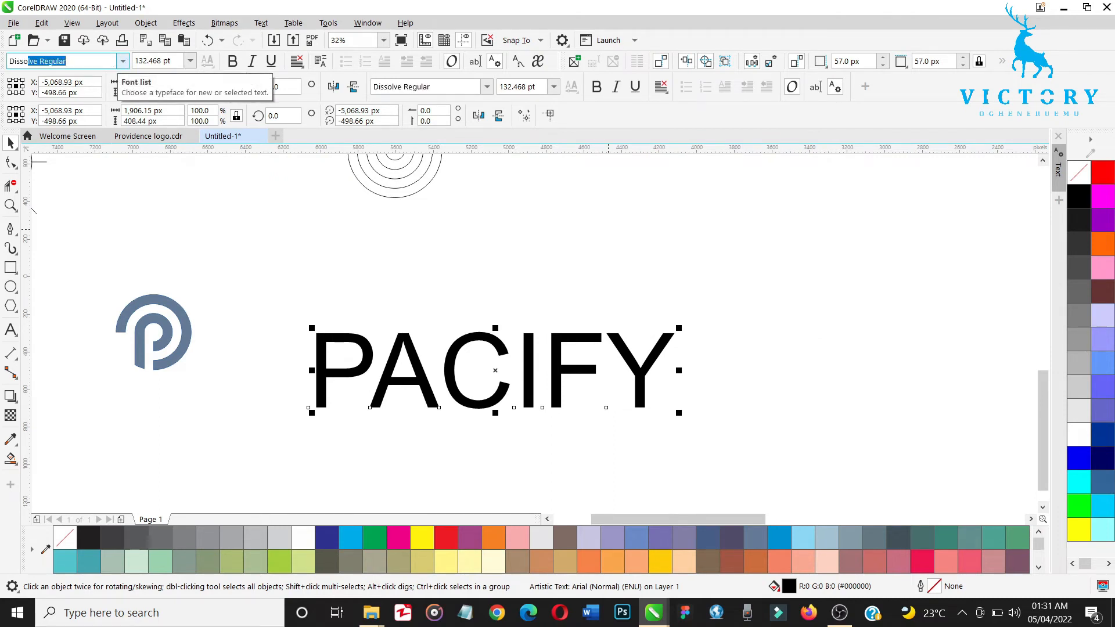
type("o")
key("Return")
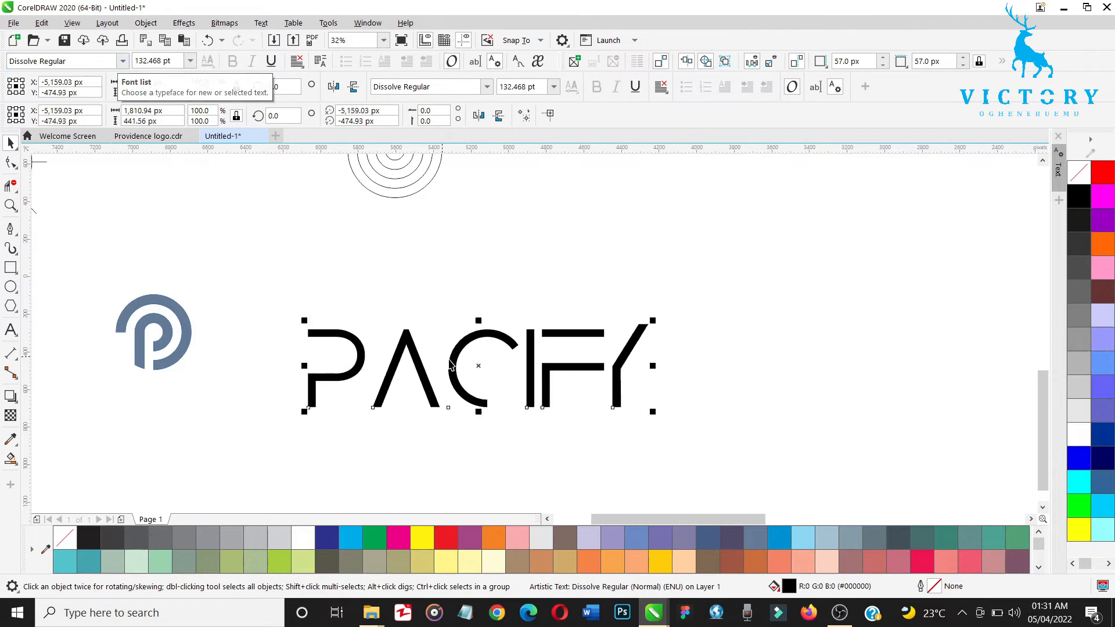
Step: Move the PACIFY text closer beside the P mark and group the mark's two shapes
left_click_drag(477, 366, 446, 343)
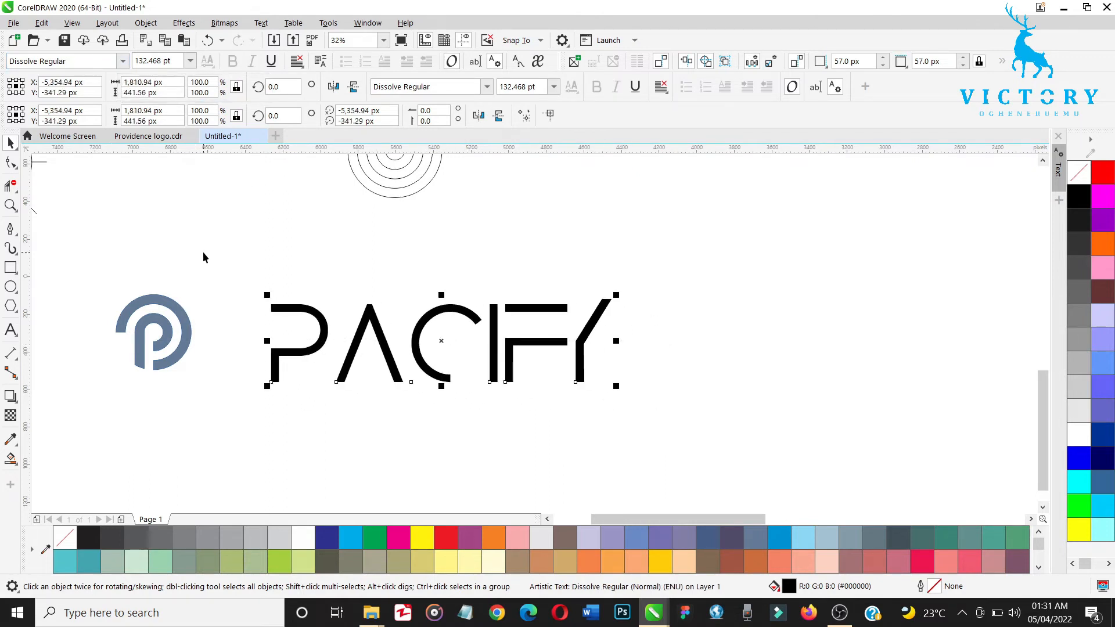
left_click_drag(204, 252, 113, 419)
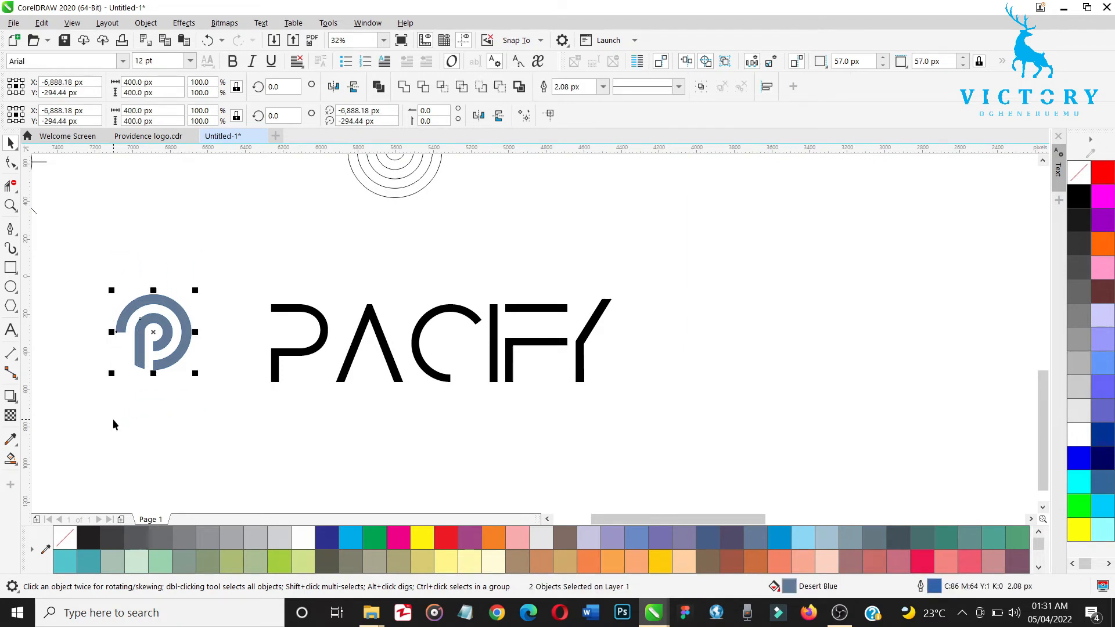
key("ctrl+g")
key("Escape")
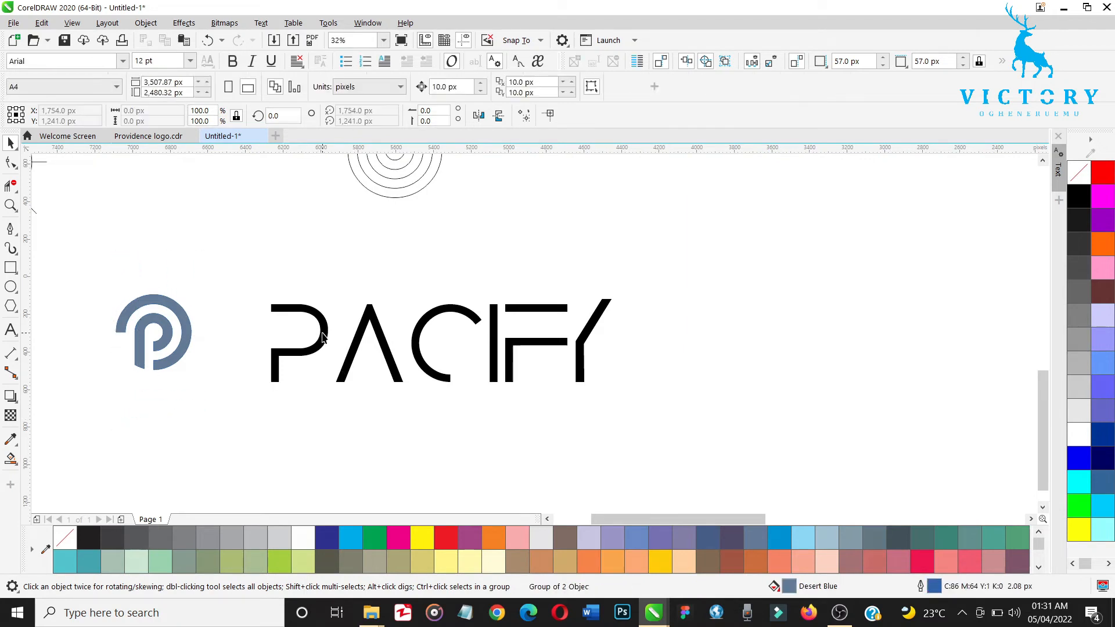
Step: Align the PACIFY text with the P mark so their centers sit on the same horizontal line
left_click(324, 336)
left_click(186, 324, "shift")
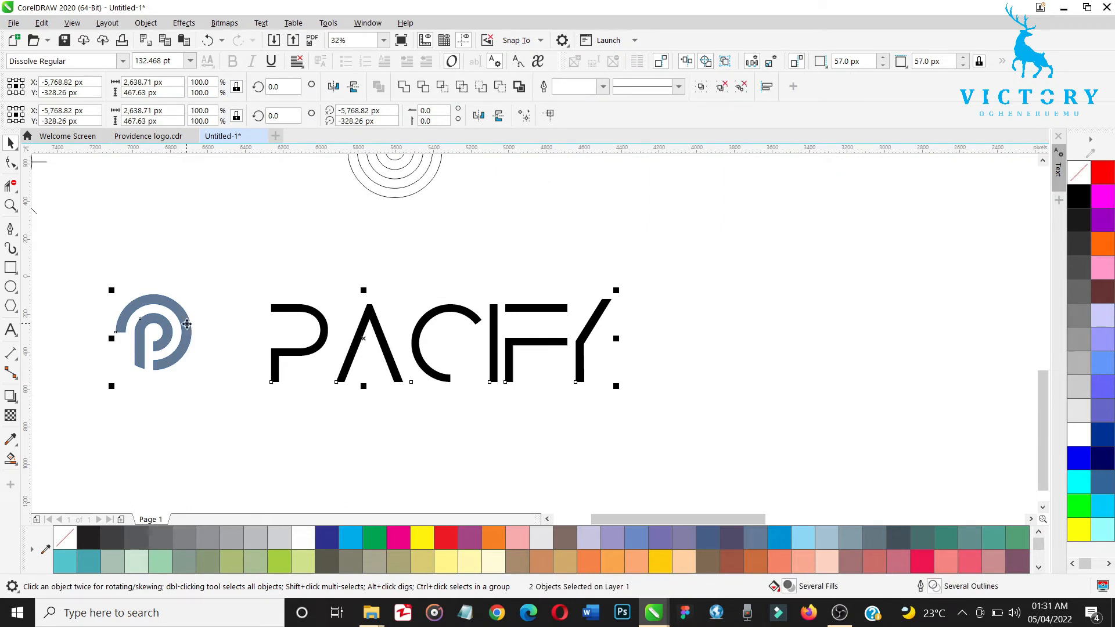
key("c")
left_click(520, 443)
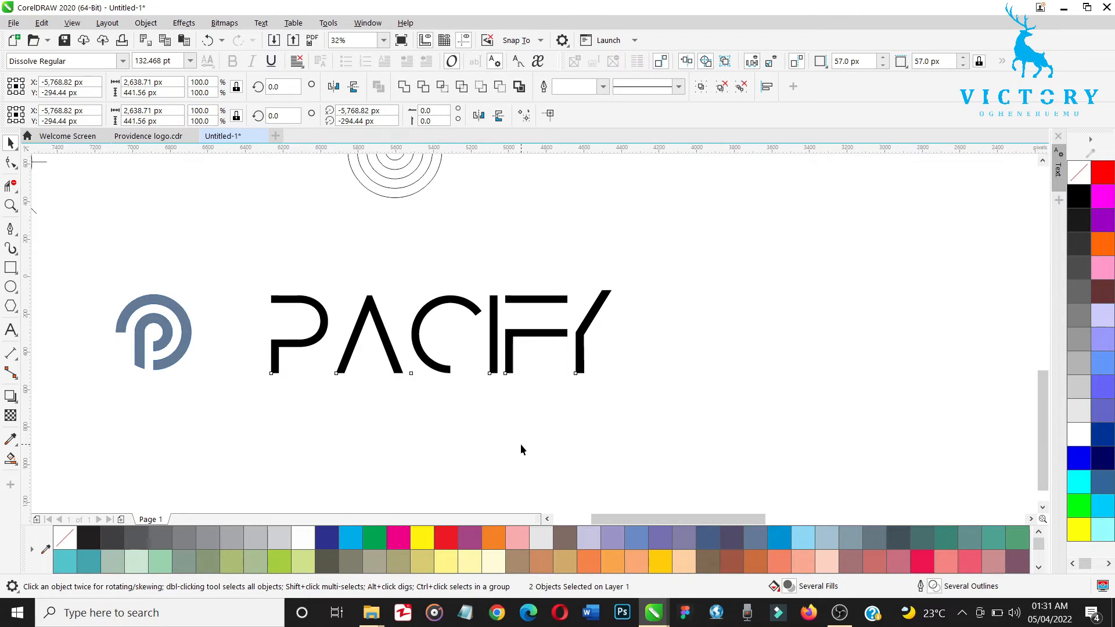
Step: Set both the fill and the outline of the PACIFY text to Desert Blue
left_click(579, 355)
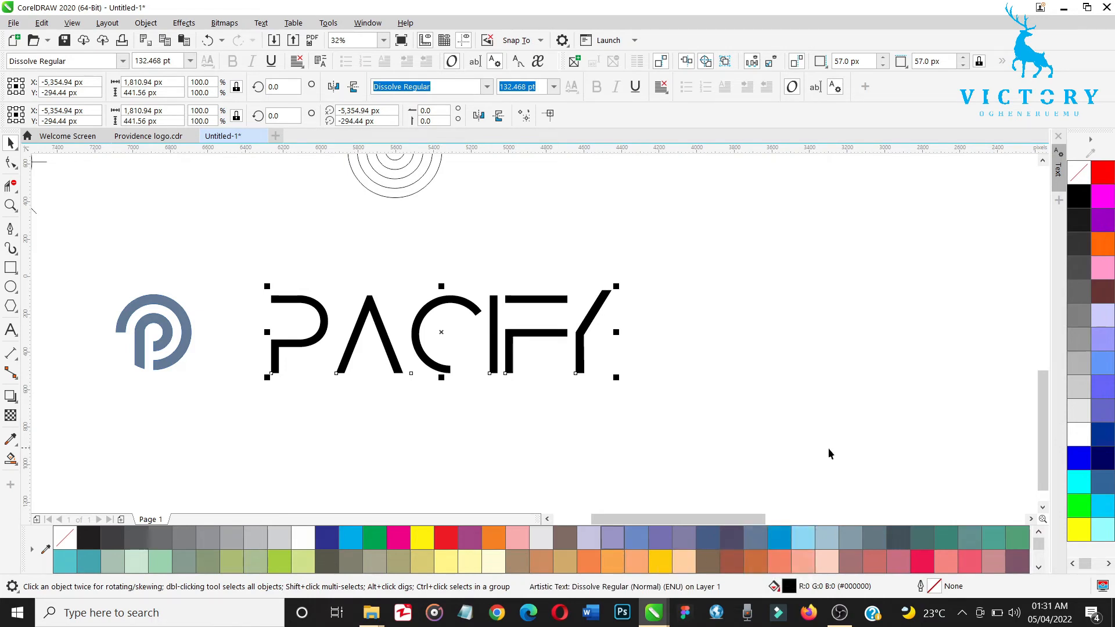
left_click(757, 538)
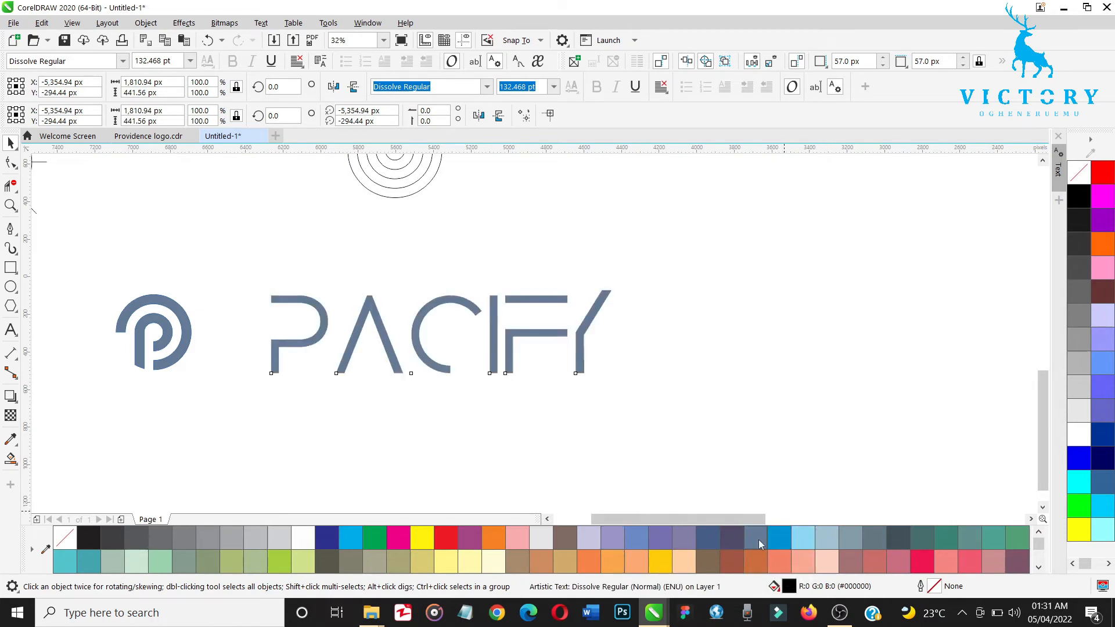
right_click(757, 539)
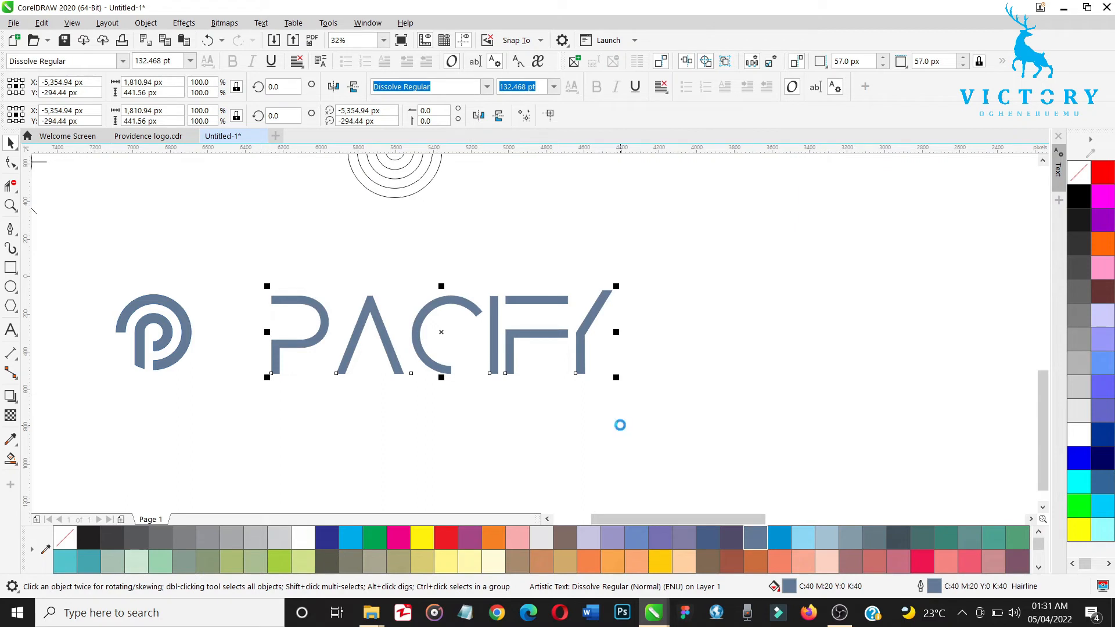
Step: Nudge the PACIFY text about 180 px left toward the P mark and group the text and mark together
key("Left")
key("Left")
key("Left")
key("Left")
key("Left")
key("Left")
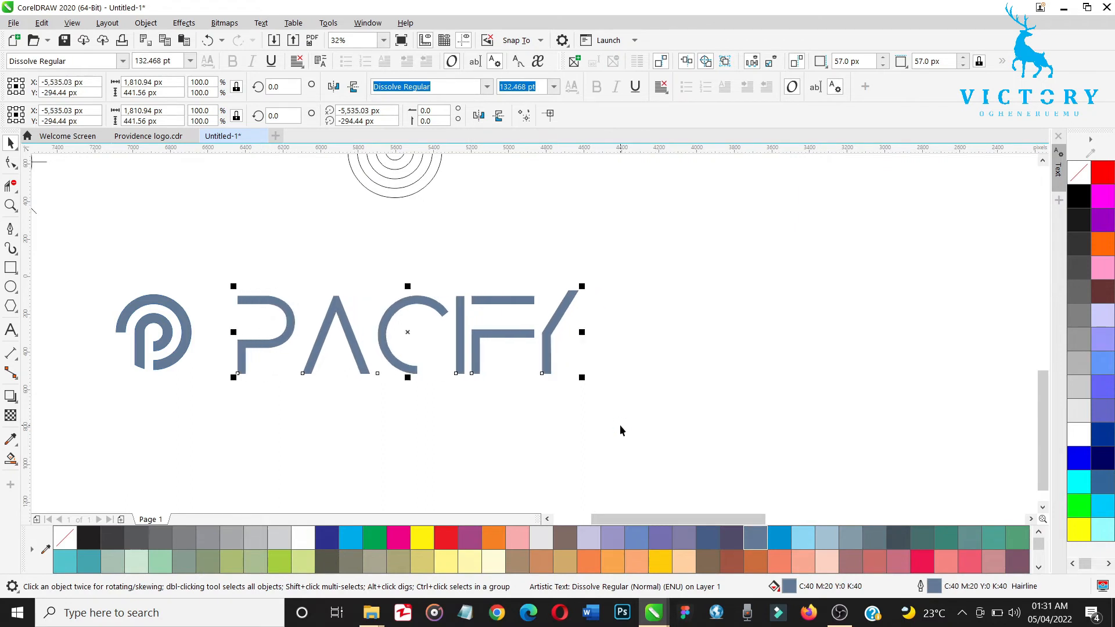
left_click_drag(648, 262, 159, 403)
left_click_drag(106, 426, 103, 426)
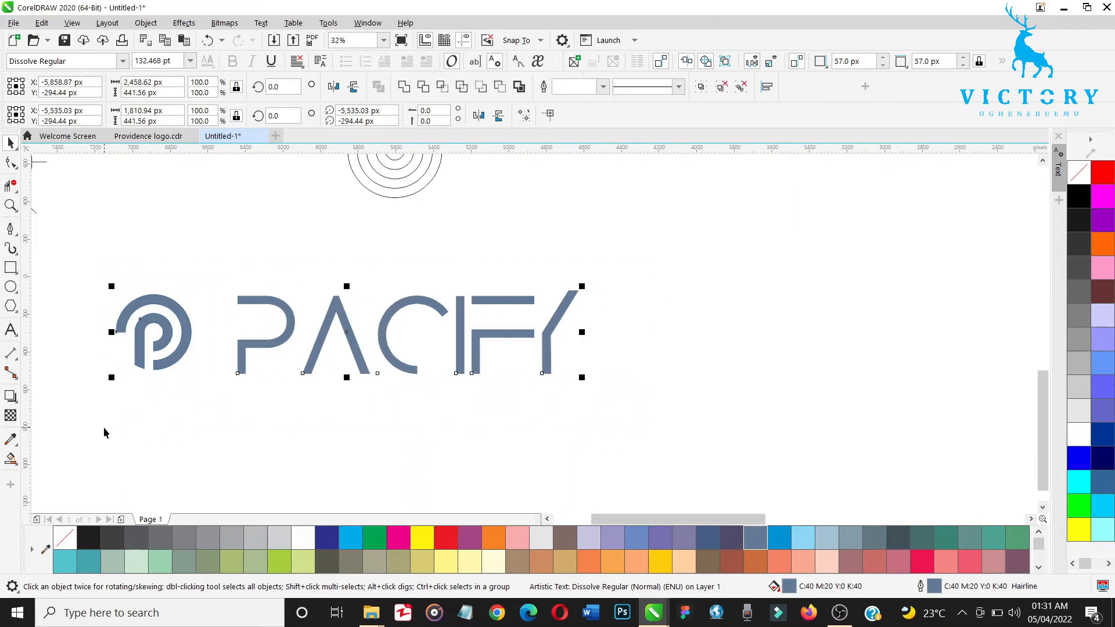
key("ctrl+g")
left_click(425, 458)
Step: Draw a rectangle about 2320 by 1292 px to the right of the logo and fill it with dark grey #1A1A1A
scroll(424, 458, "down", 1)
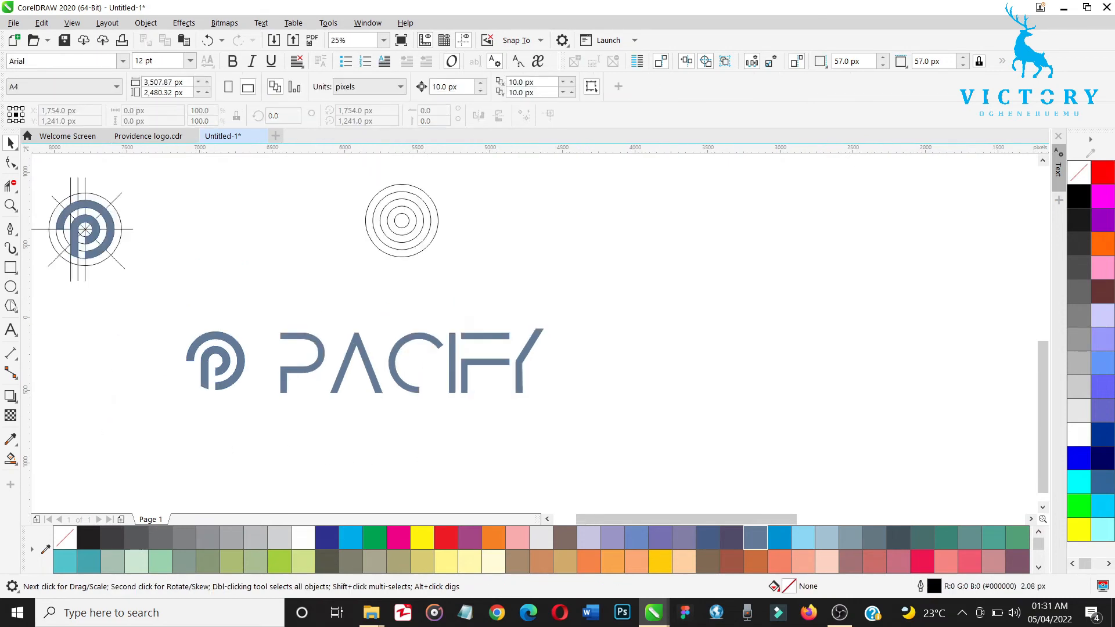
left_click(11, 267)
mouse_move(620, 268)
left_mouse_down()
mouse_move(883, 433)
mouse_move(959, 458)
left_mouse_up()
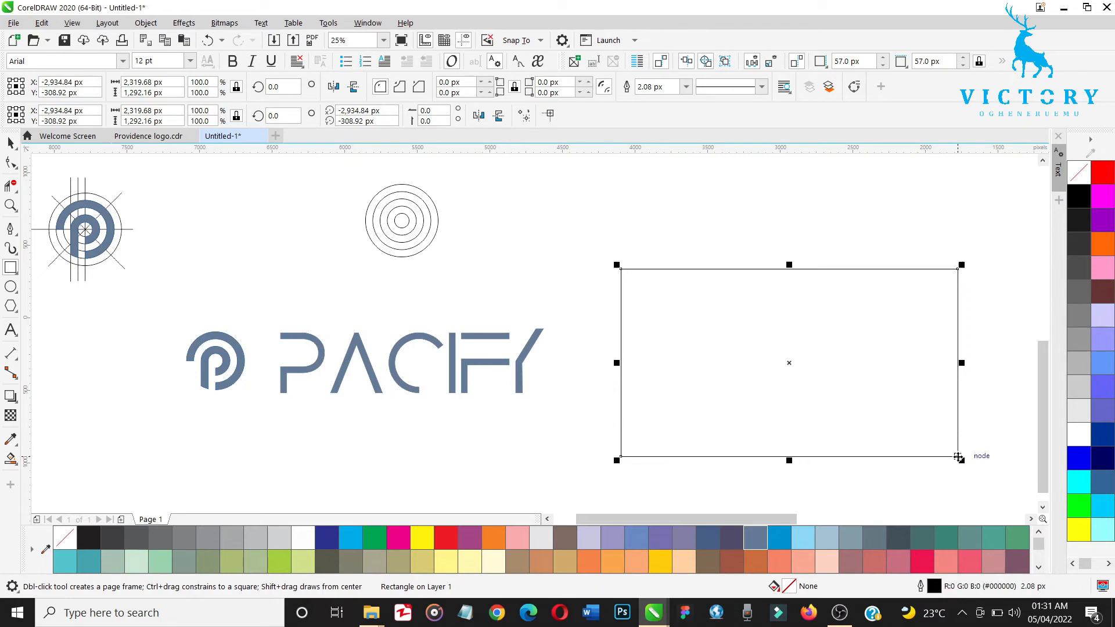
key("space")
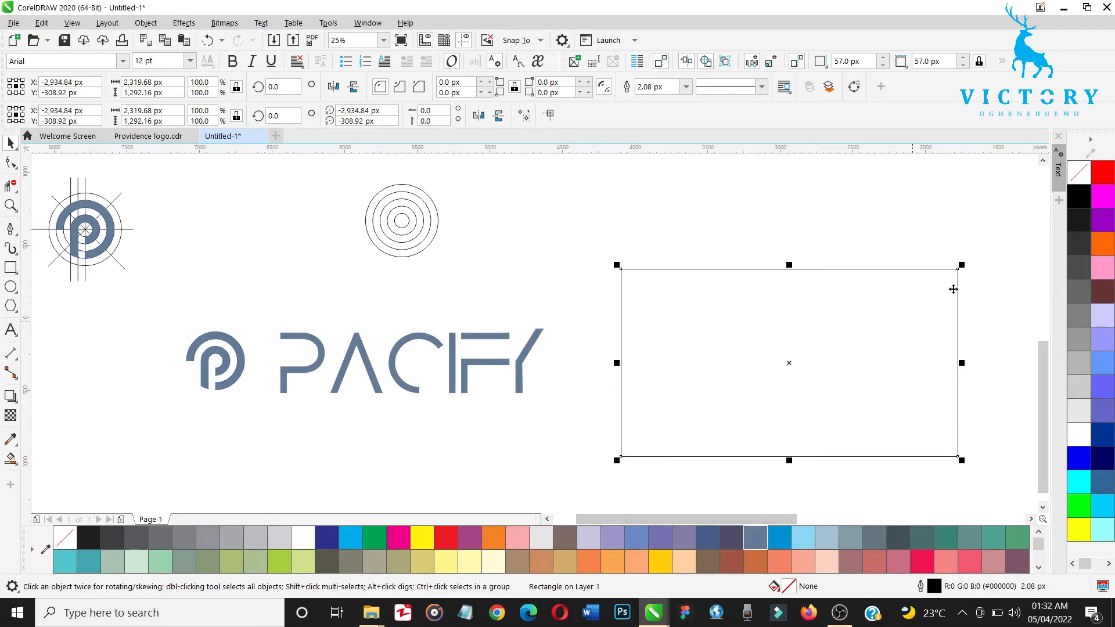
left_click(1078, 218)
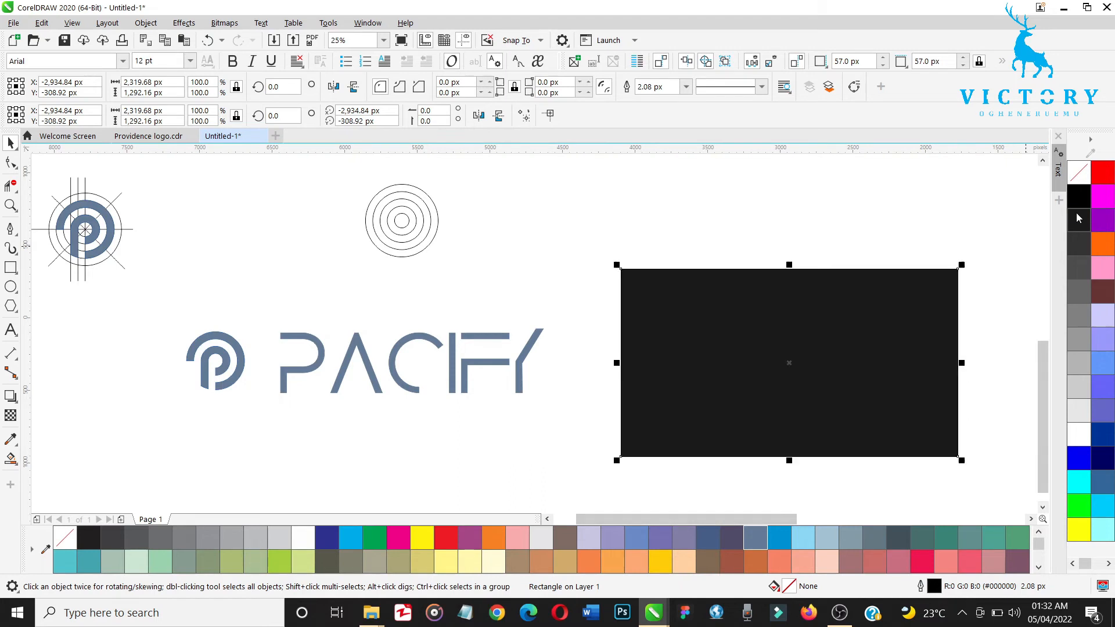
Step: Move the grouped PACIFY logo onto the dark rectangle and scale it down to about 1694 px wide
left_click_drag(579, 271, 278, 418)
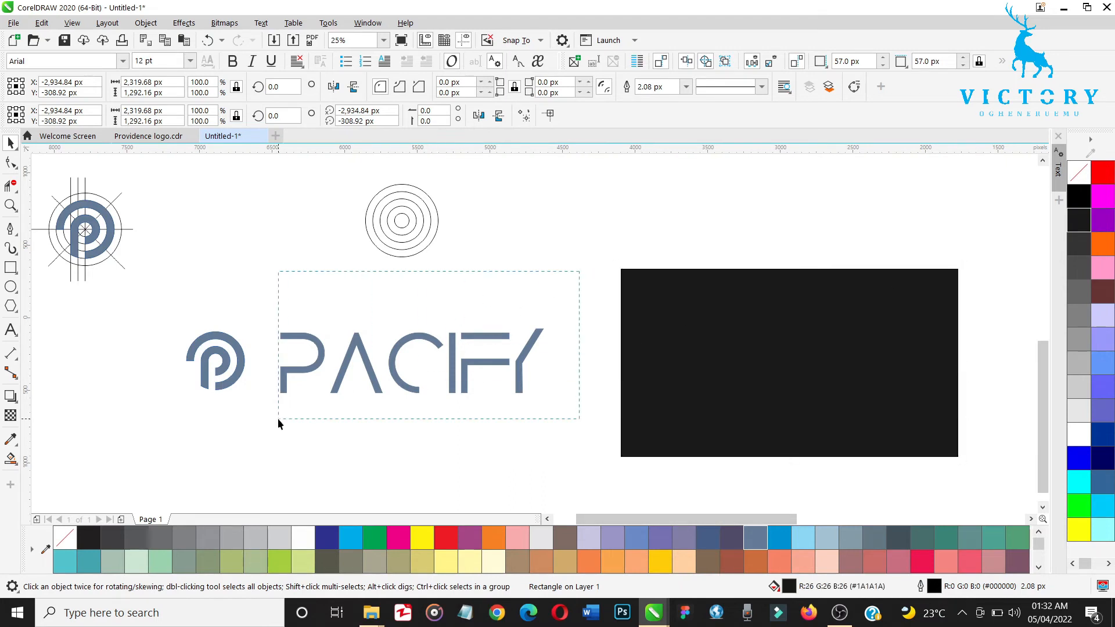
left_click_drag(161, 462, 160, 463)
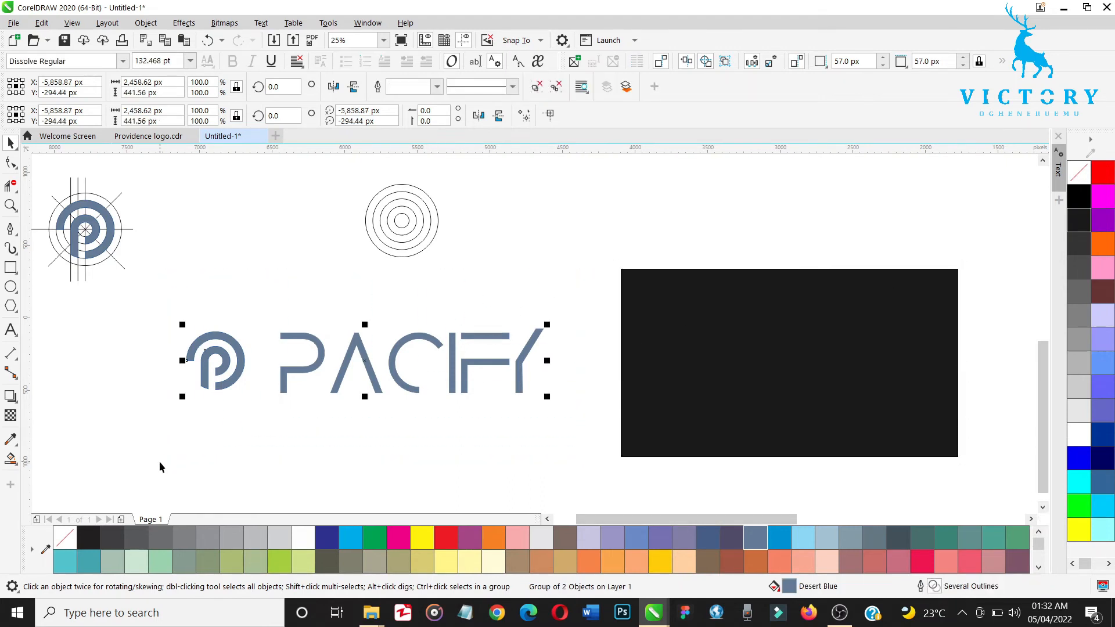
left_click_drag(367, 371, 781, 371)
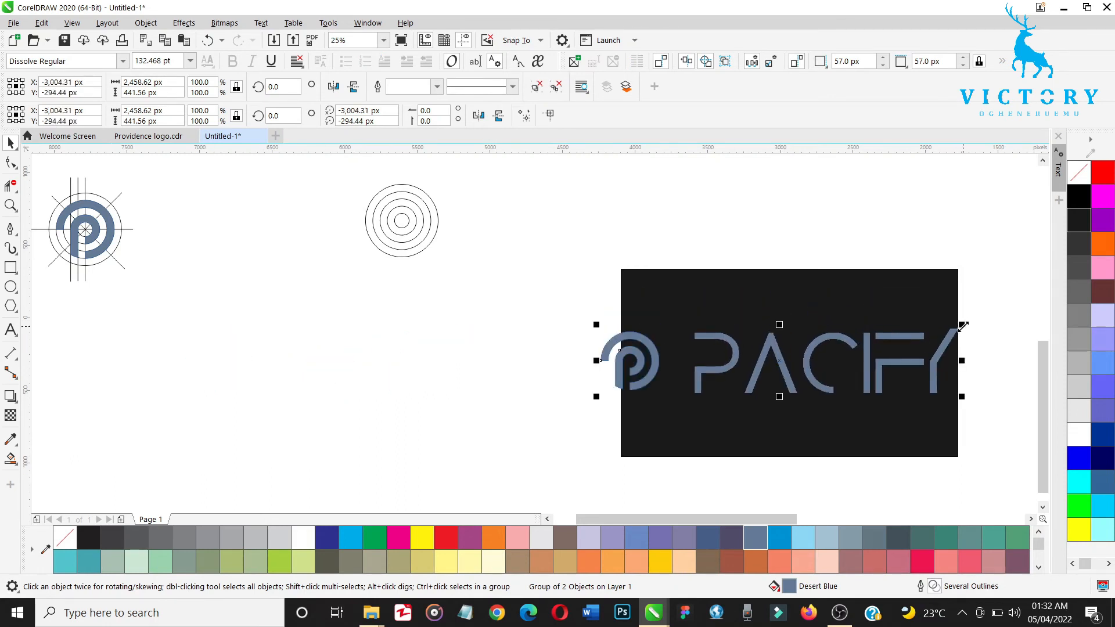
left_click_drag(930, 337, 898, 347)
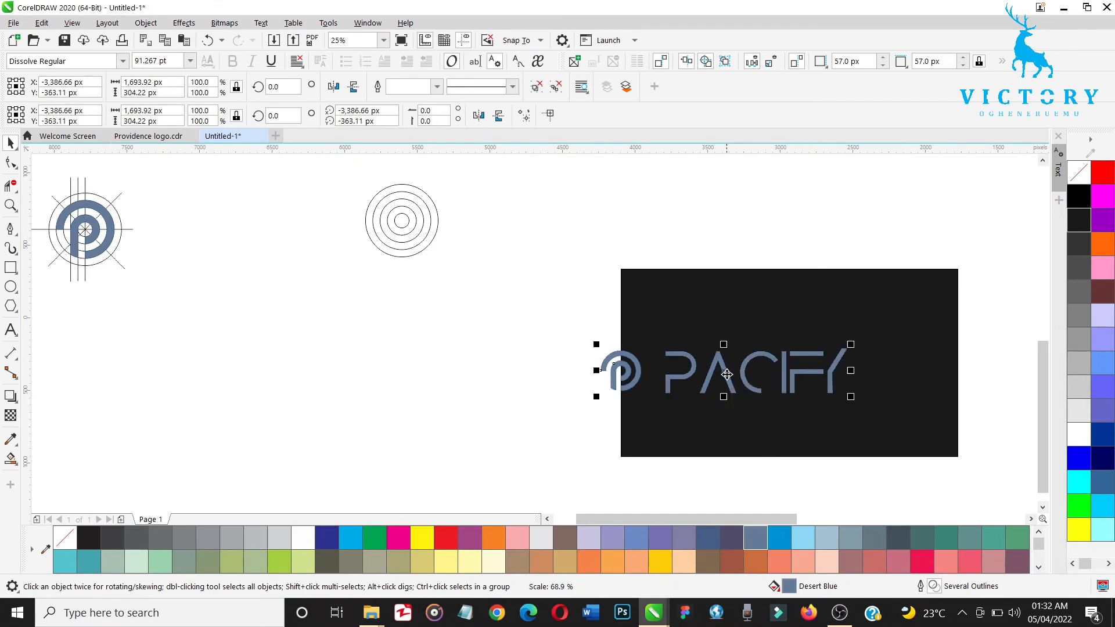
Step: Center the PACIFY logo horizontally and vertically on the dark rectangle
left_click(890, 323, "shift")
key("c")
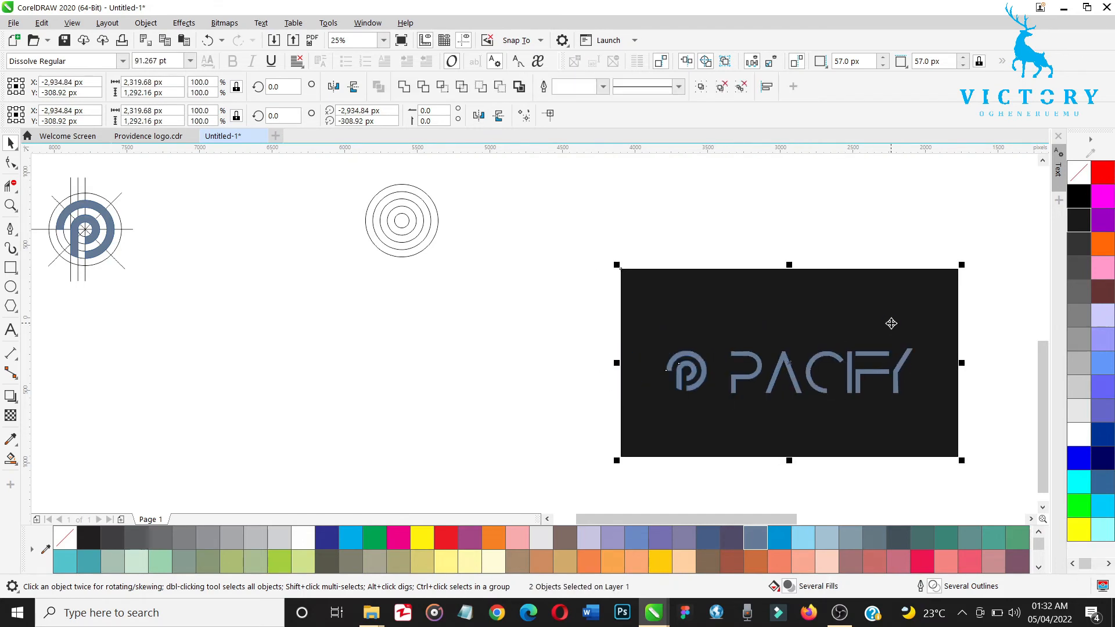
key("e")
left_click(911, 193)
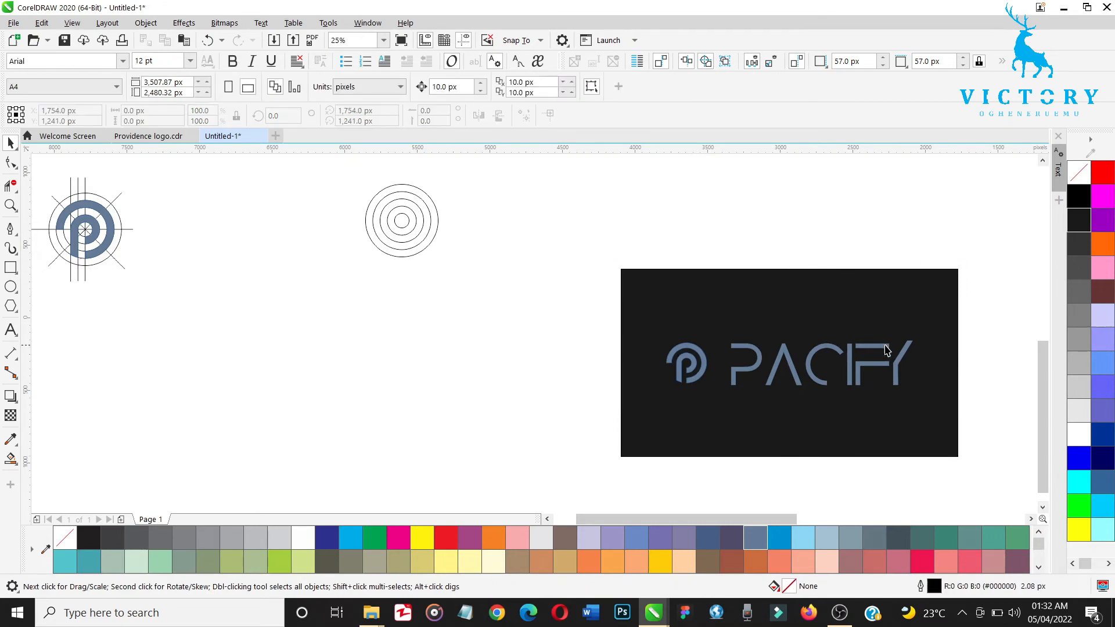
Step: Try Navy Blue and light grey fills on the PACIFY logo over the dark rectangle
left_click(884, 348)
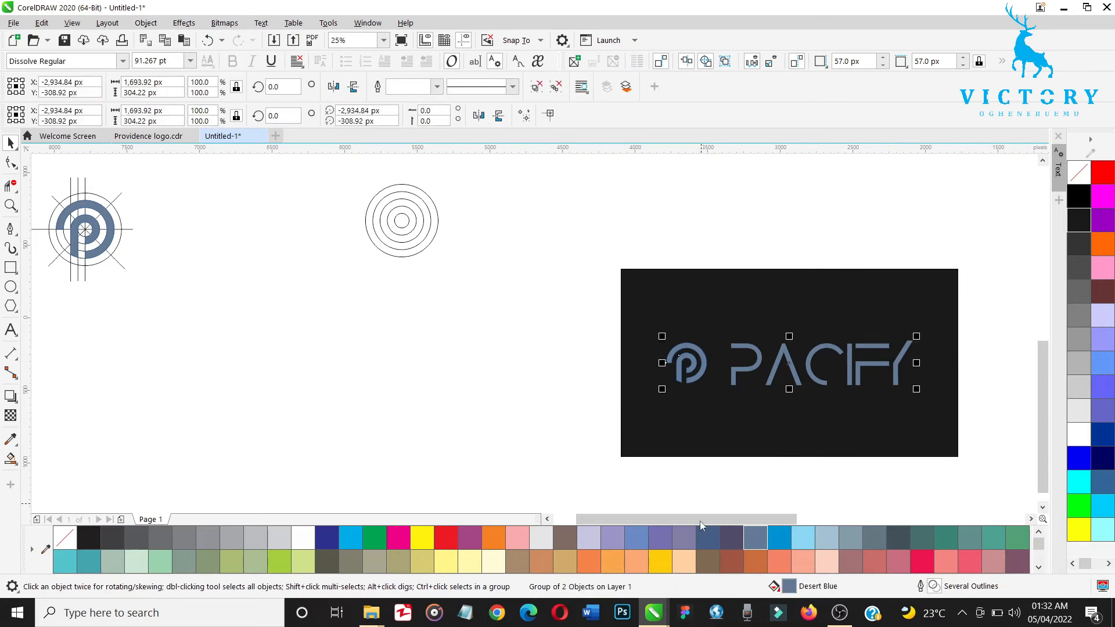
left_click(699, 535)
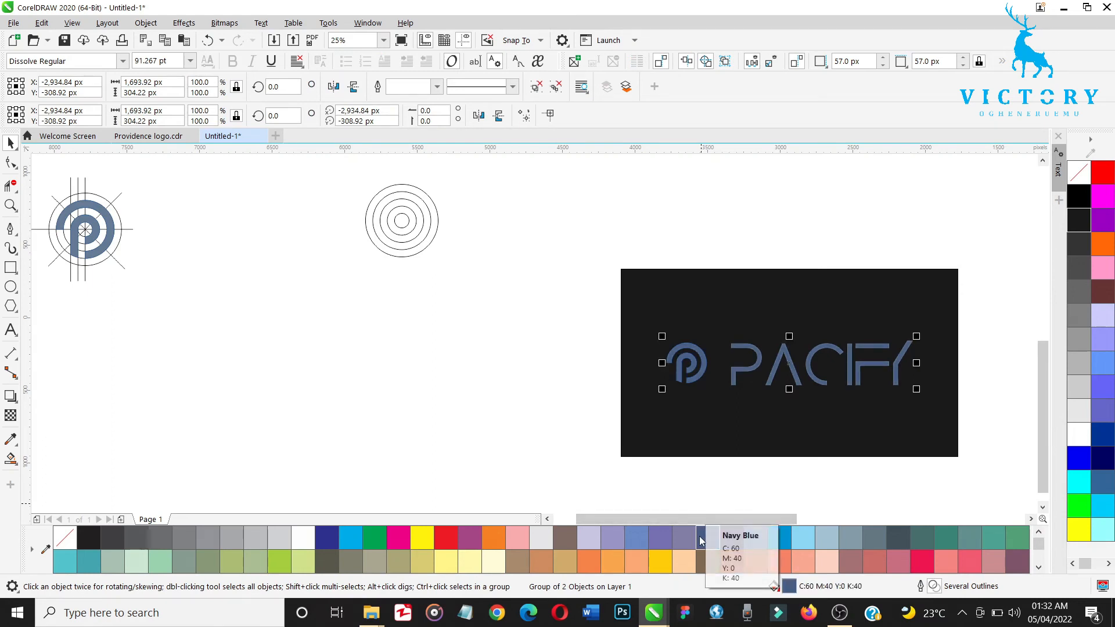
left_click(547, 539)
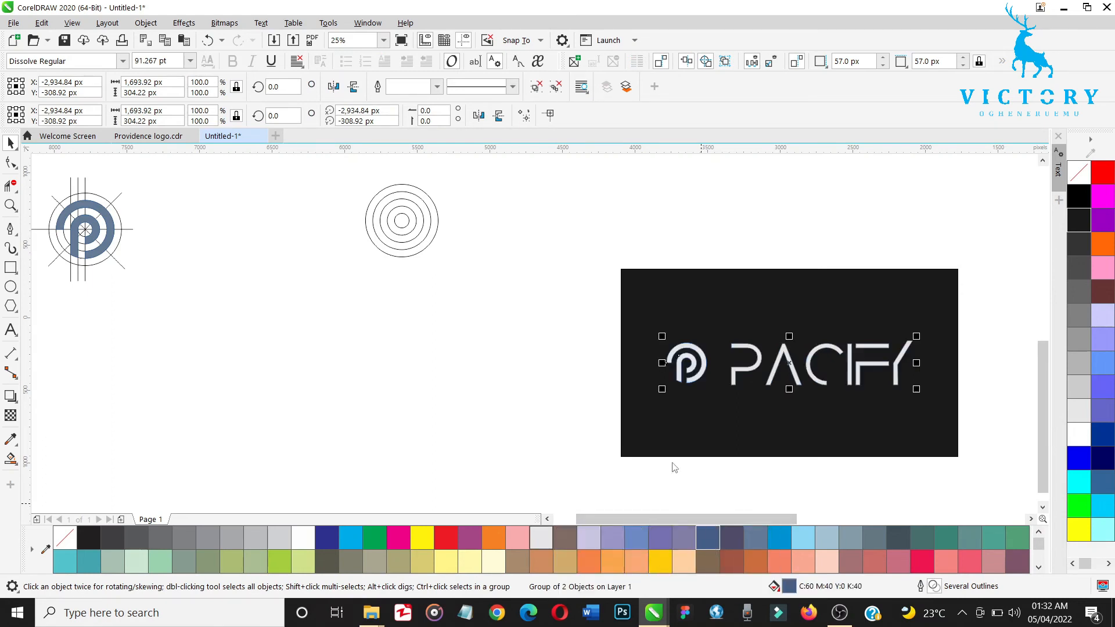
left_click(1081, 388)
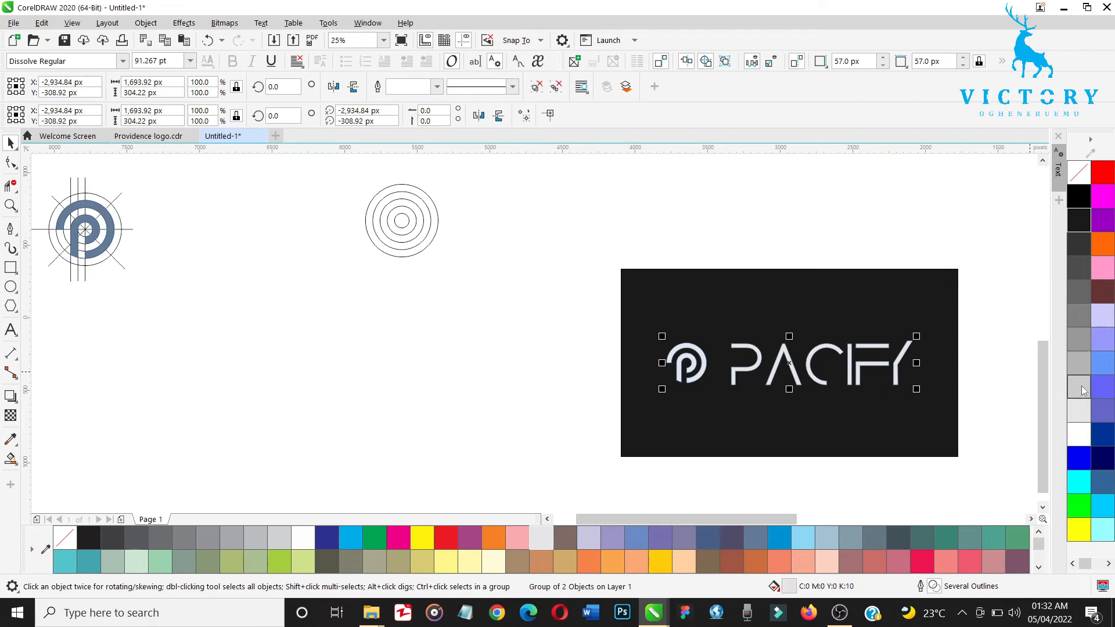
Step: Set the PACIFY logo's fill and outline to yellow (C:0 M:0 Y:100 K:0)
left_click(426, 540)
right_click(427, 542)
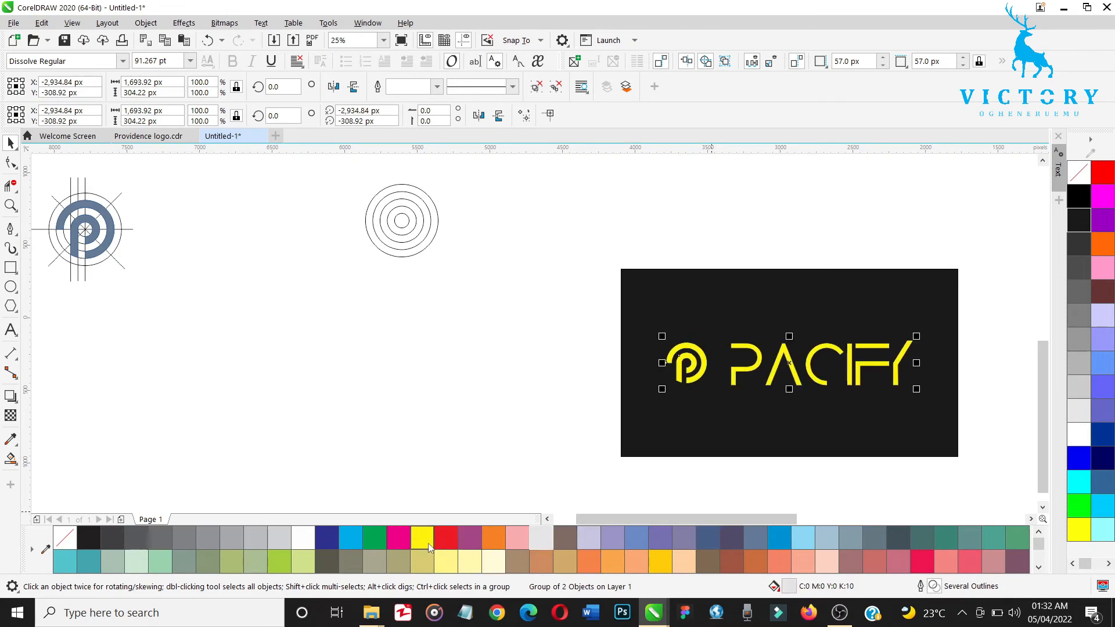
left_click(420, 379)
Step: Examine the yellow PACIFY logo on the dark rectangle, the P mark's construction lines and the spare concentric circles
key("h")
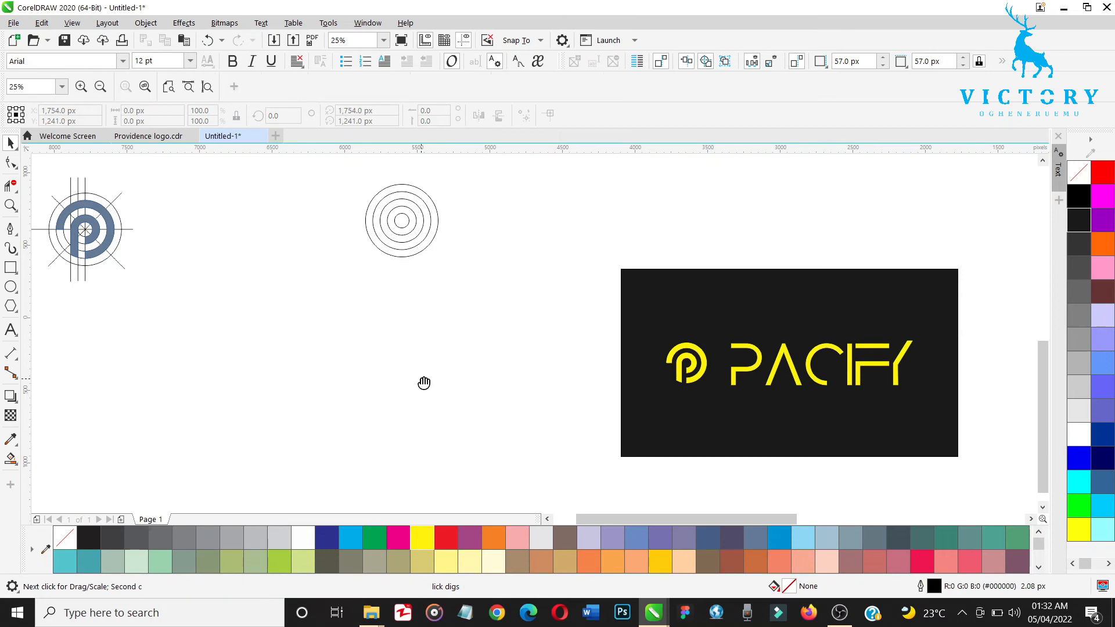
left_click_drag(710, 406, 555, 353)
key("space")
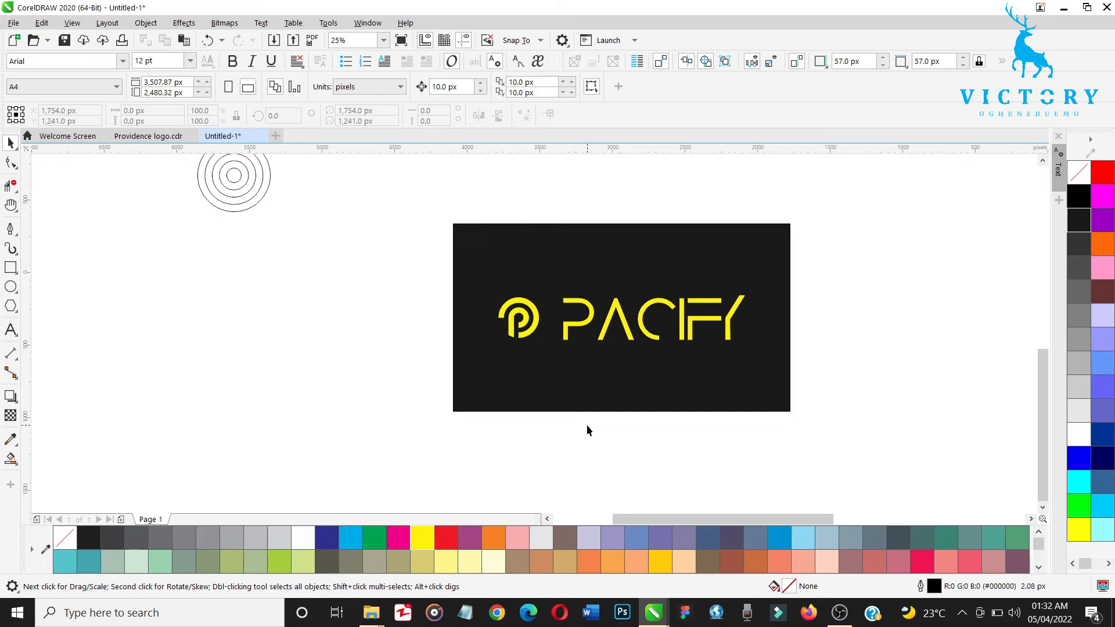
key("h")
left_click_drag(261, 320, 619, 397)
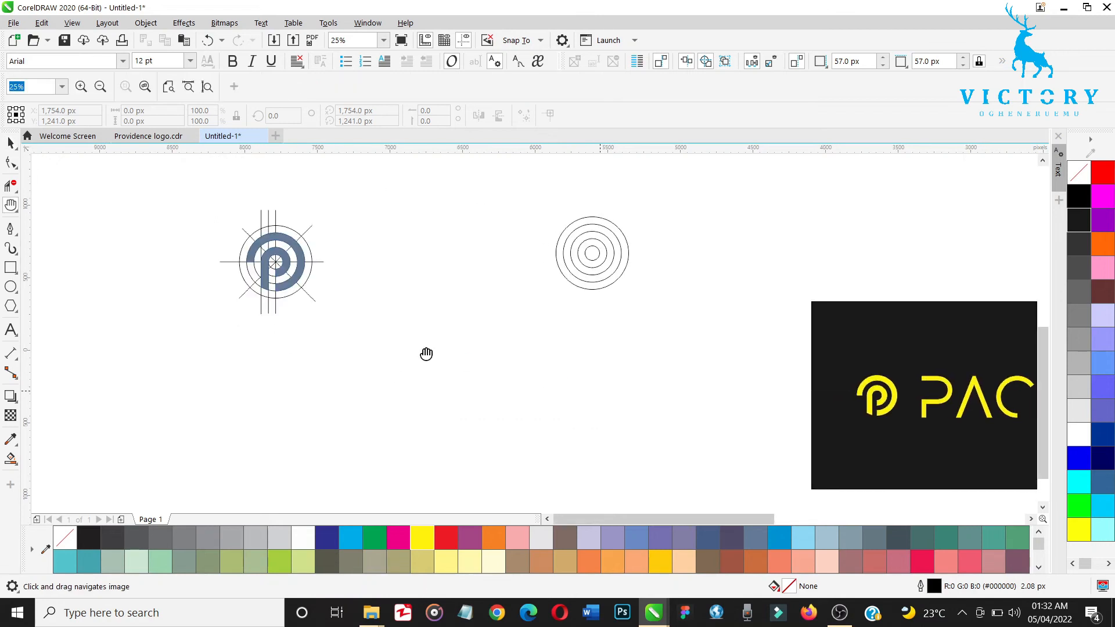
left_click_drag(347, 309, 422, 367)
key("space")
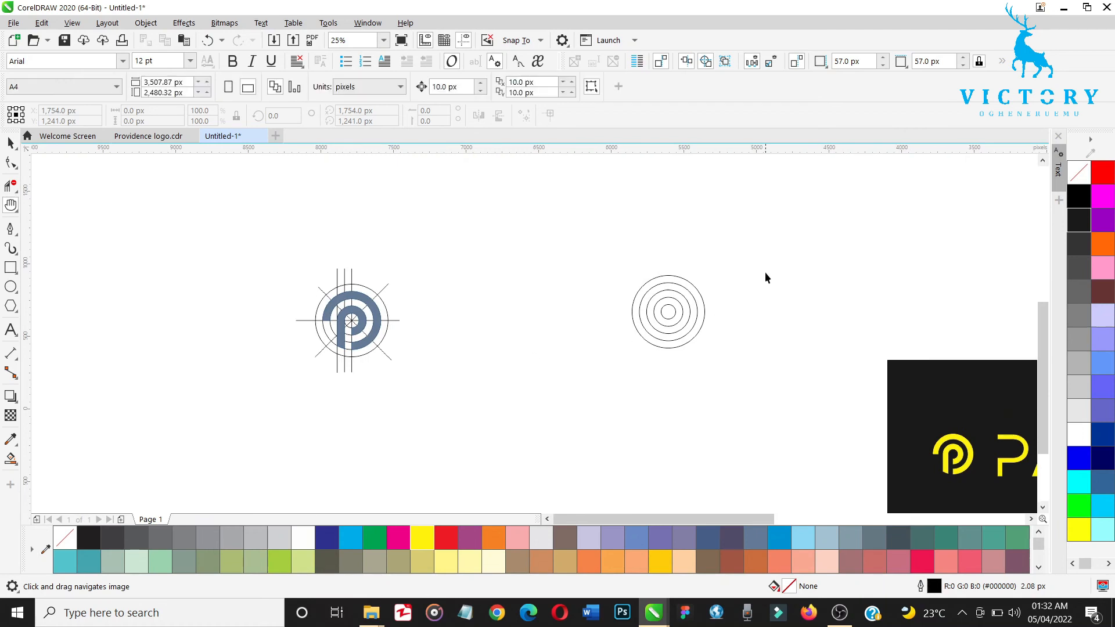
Step: Try moving the two outermost circles out of the spare concentric set so they overlap beside it, and undo both moves
key("z")
left_click_drag(755, 252, 612, 378)
key("space")
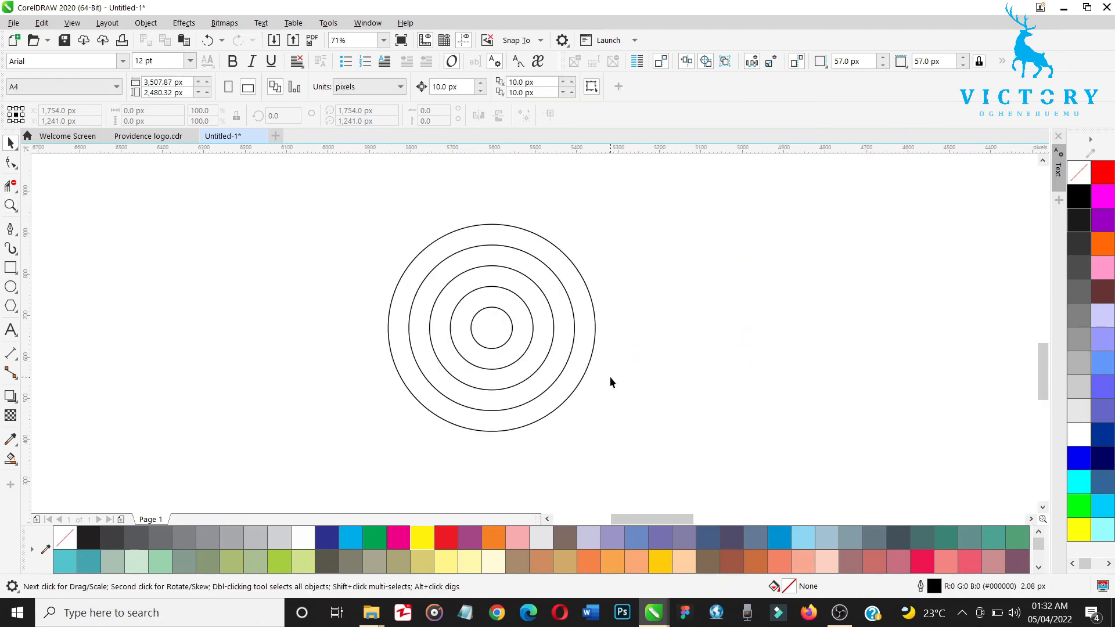
left_click(593, 319)
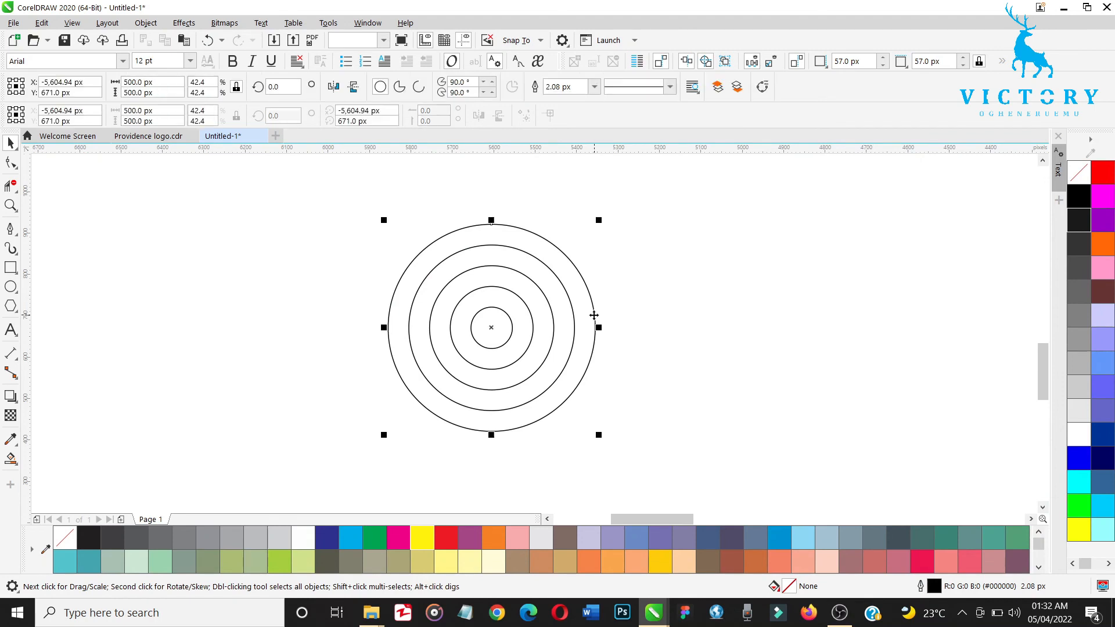
left_click_drag(505, 329, 836, 341)
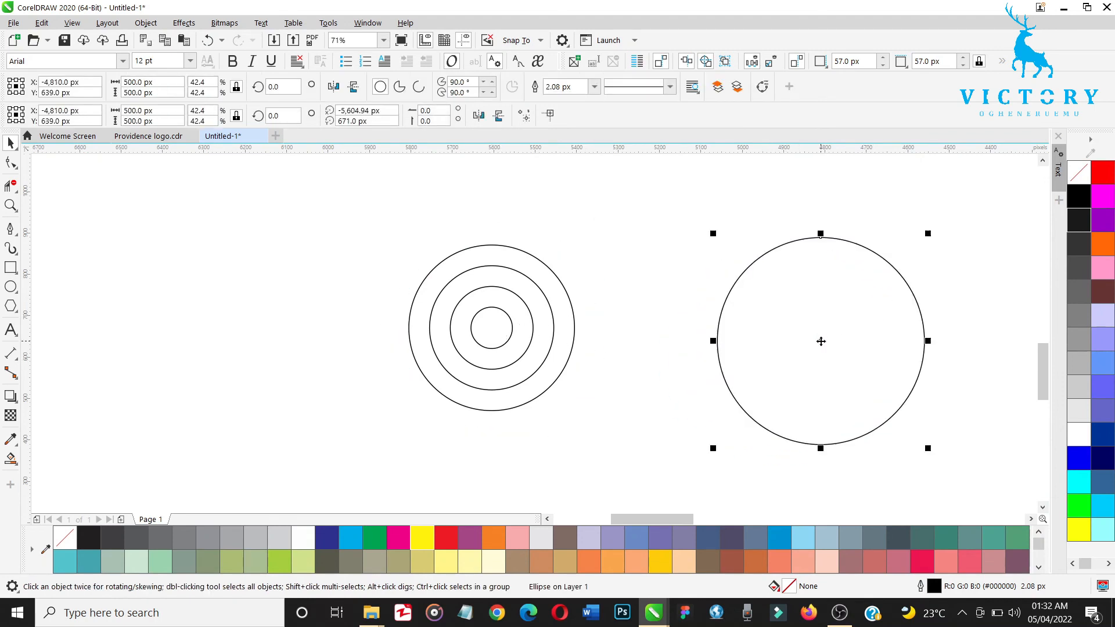
left_click(574, 320)
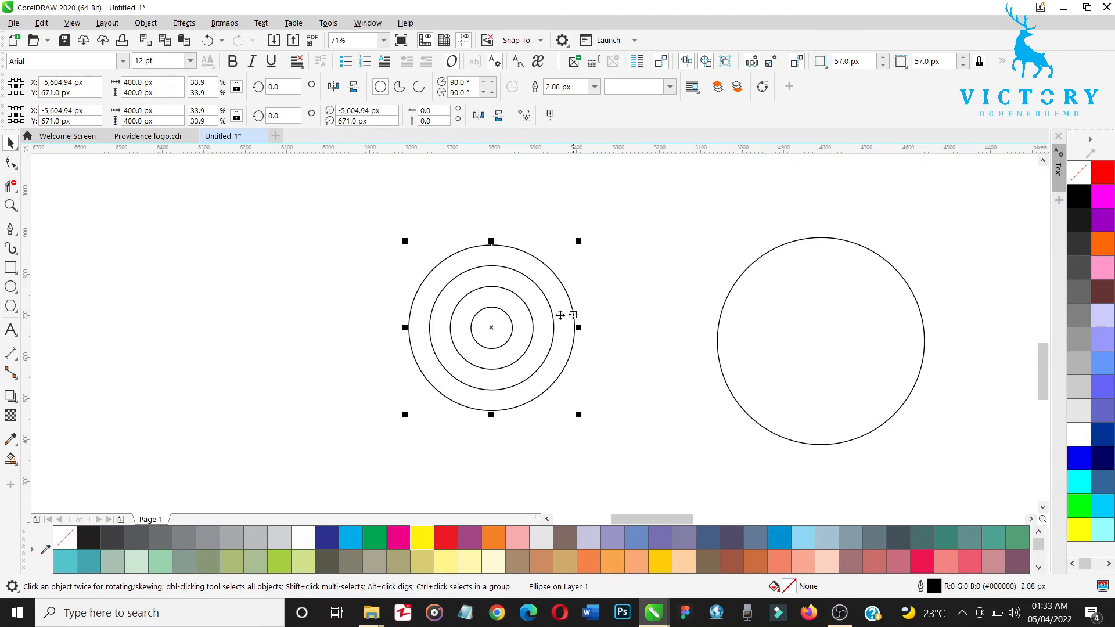
left_click_drag(495, 327, 720, 390)
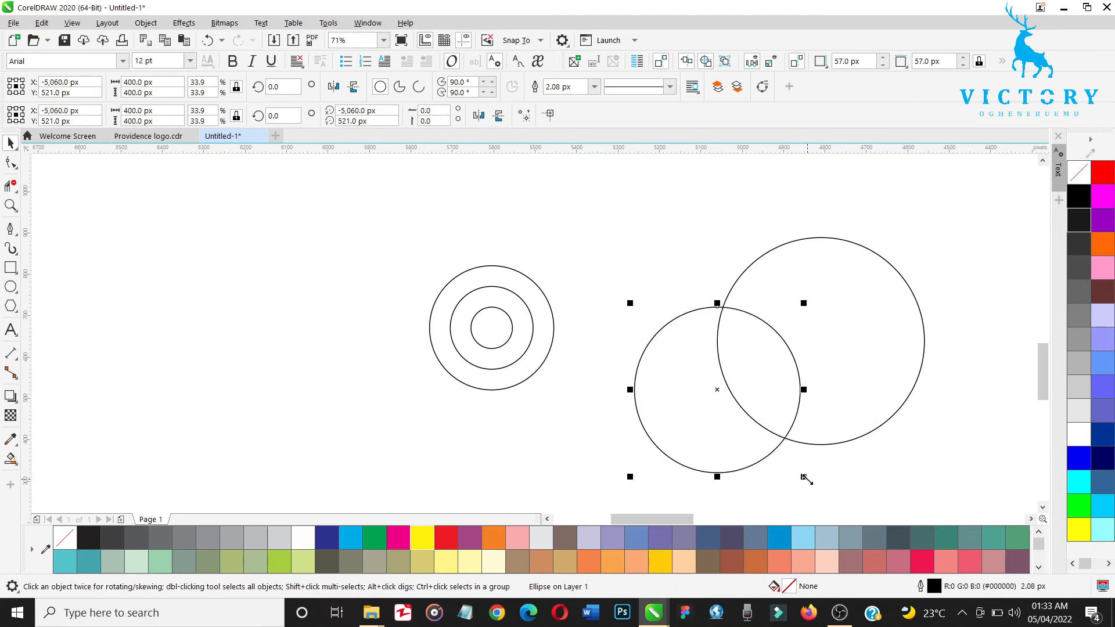
mouse_move(804, 477)
left_mouse_down()
mouse_move(715, 400)
mouse_move(802, 477)
left_mouse_up()
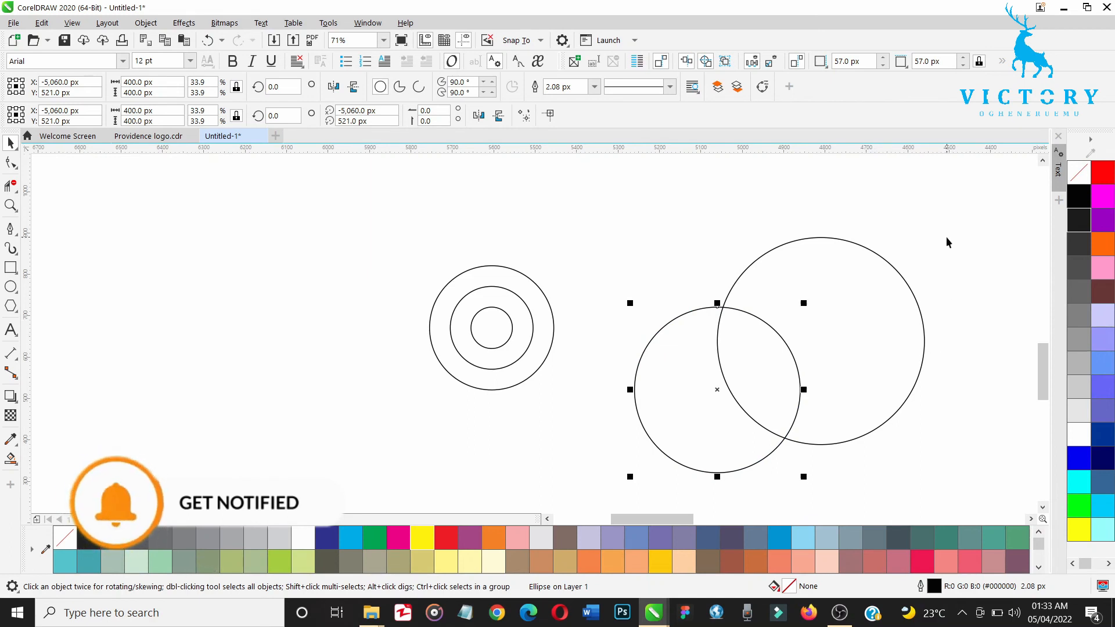
key("ctrl+z")
key("ctrl+z")
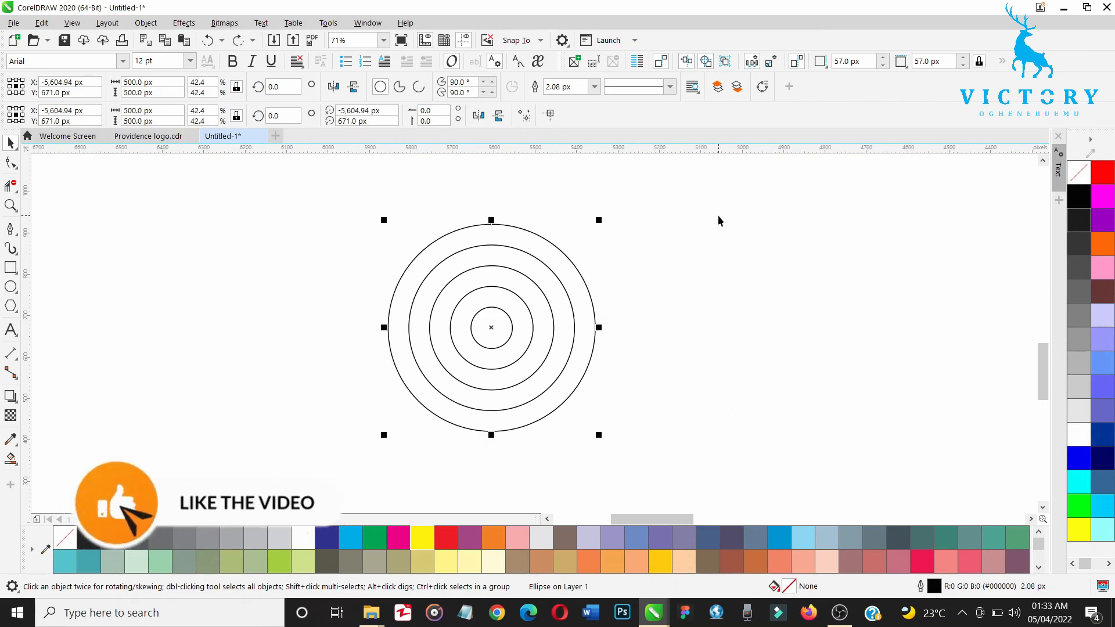
Step: Select the five spare concentric circles, review the PACIFY logo on the dark rectangle, and clear the selection
left_click_drag(697, 192, 321, 466)
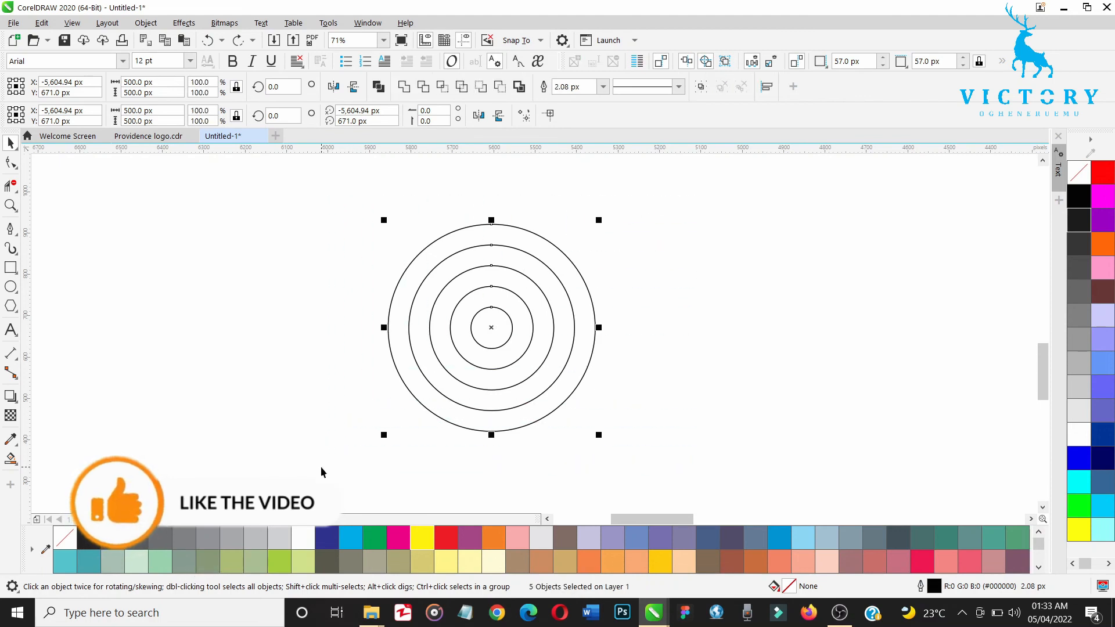
scroll(321, 468, "down", 5)
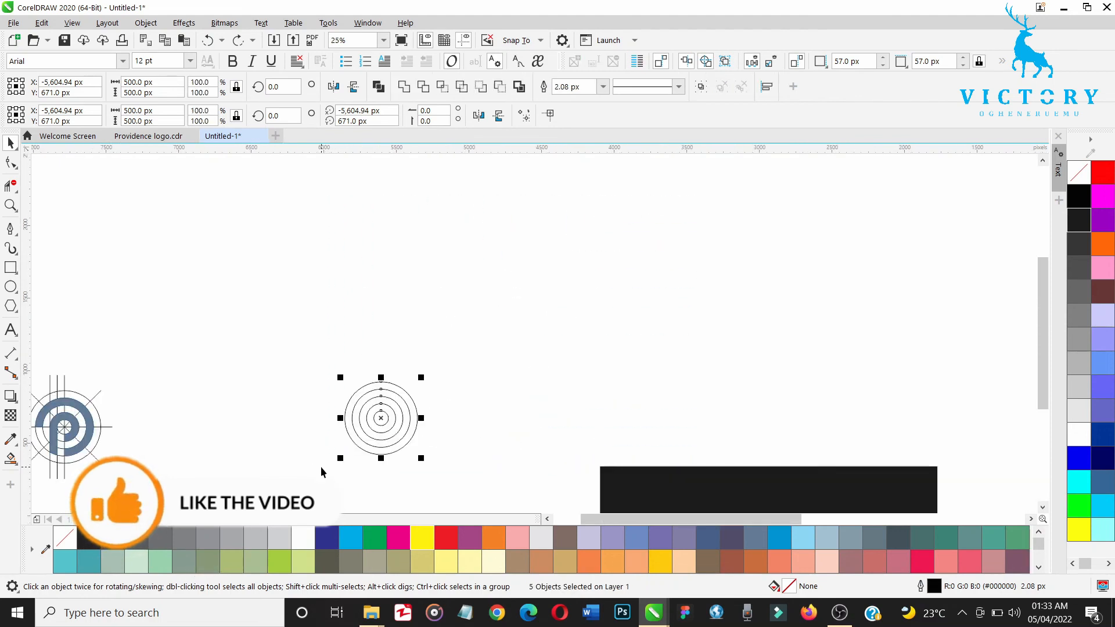
key("h")
left_click_drag(323, 467, 331, 307)
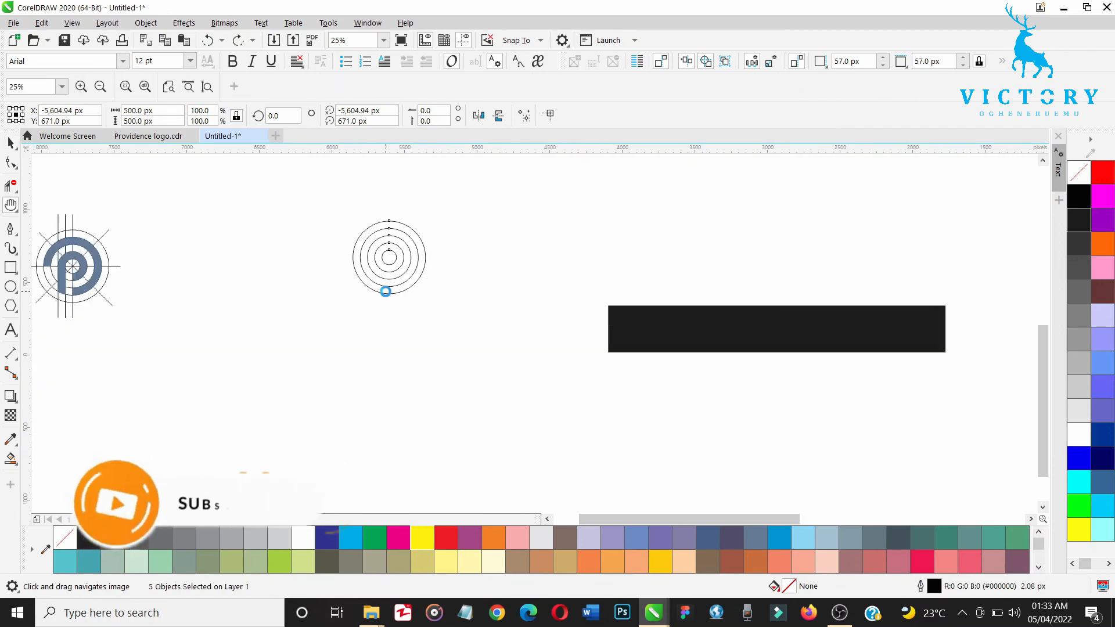
left_click_drag(607, 378, 426, 301)
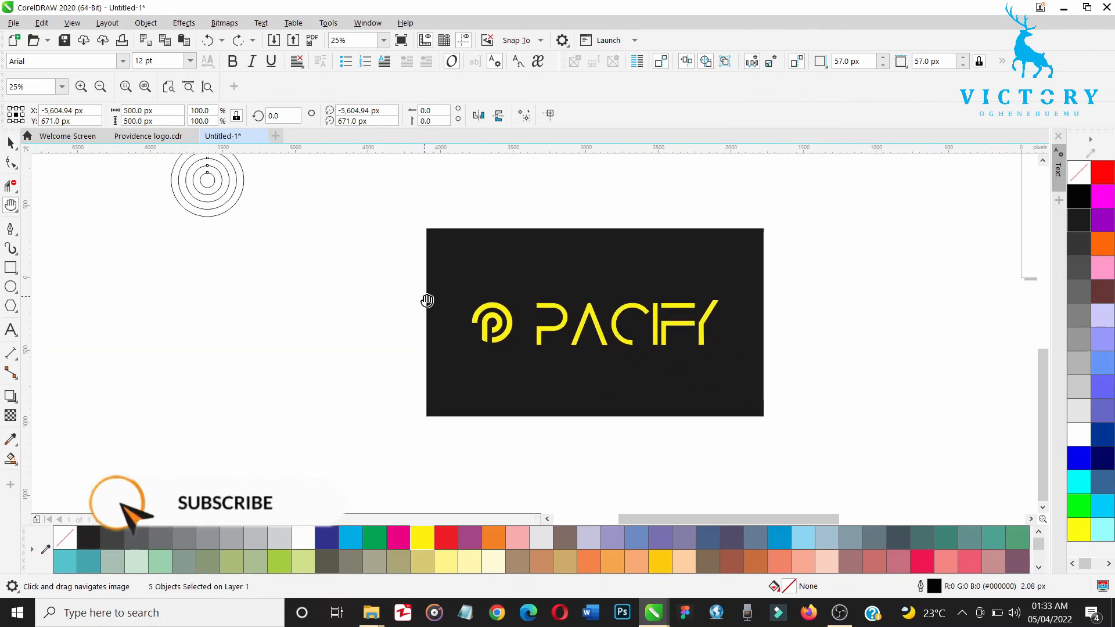
key("space")
left_click(741, 433)
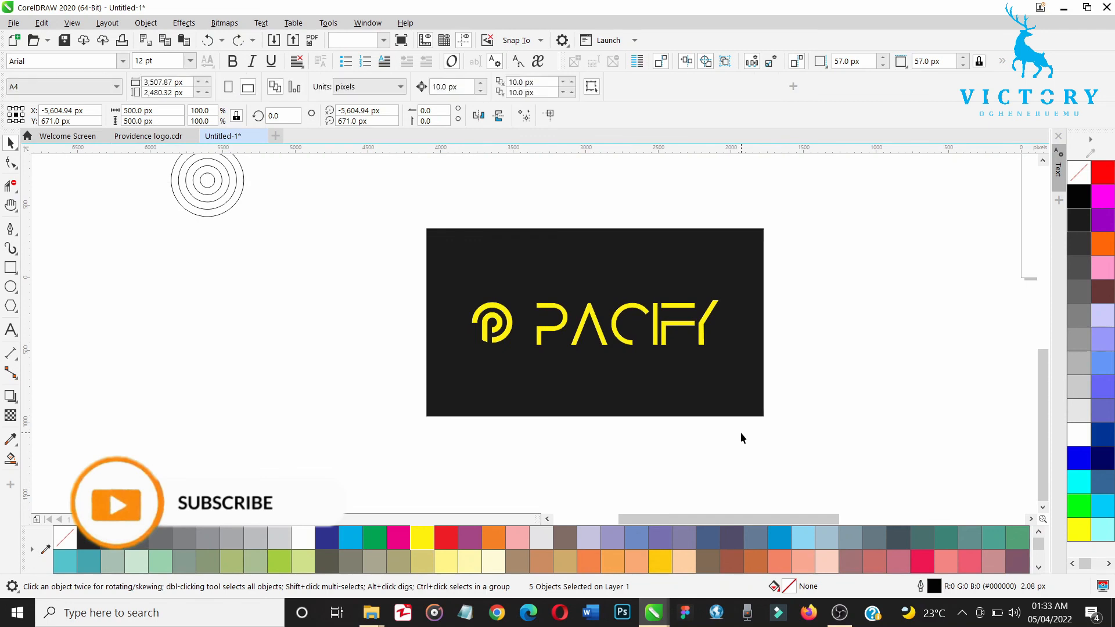